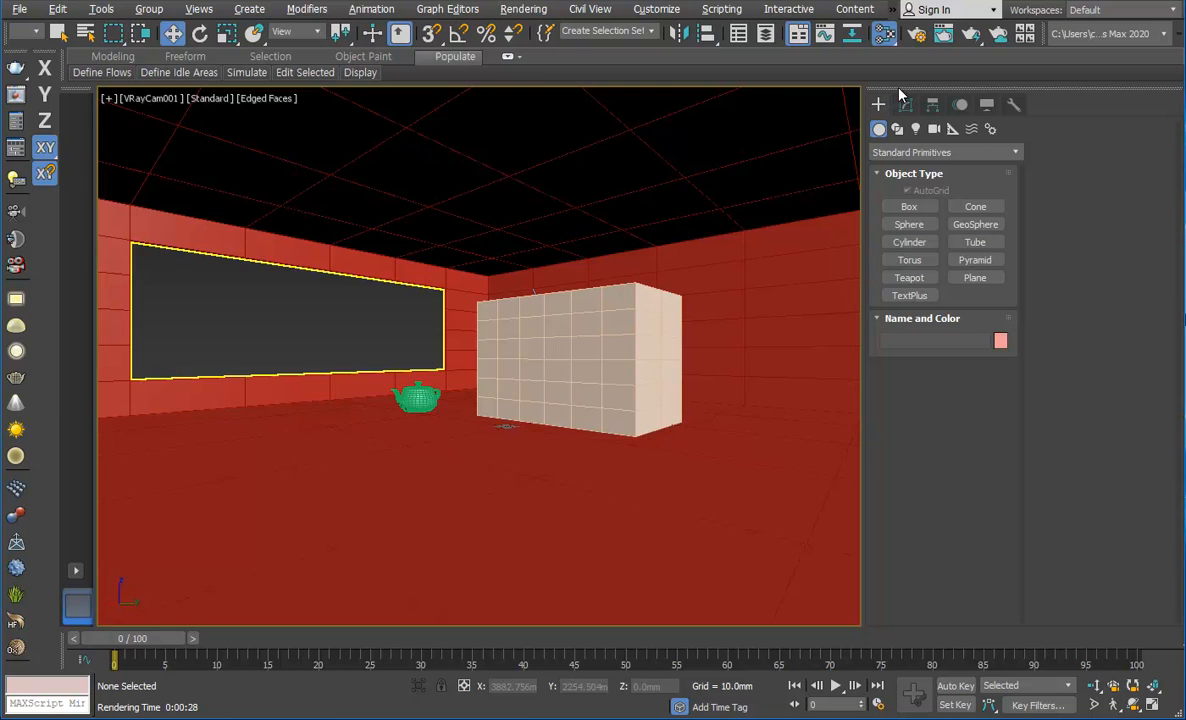
Step: Enlarge the Slate Material Editor window and replace it with the compact Material Editor
{"action": "left_click_drag", "start_coordinate": [199, 0], "coordinate": [394, 113]}
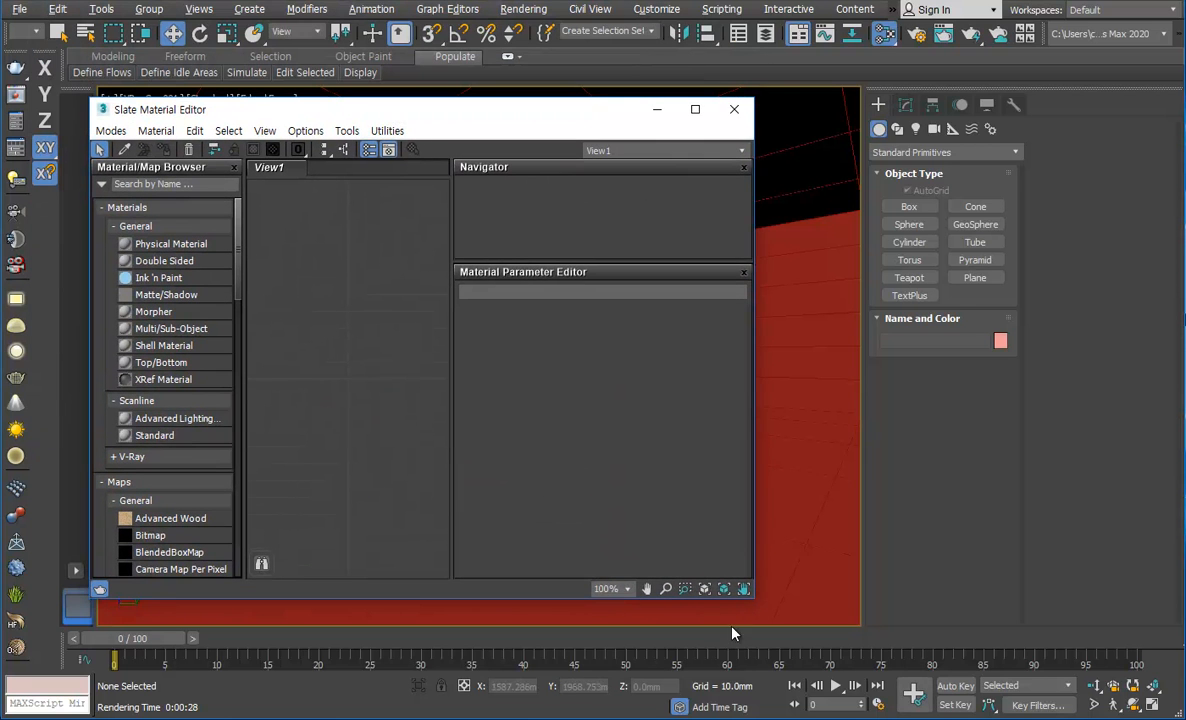
{"action": "left_click_drag", "start_coordinate": [780, 610], "coordinate": [1138, 660]}
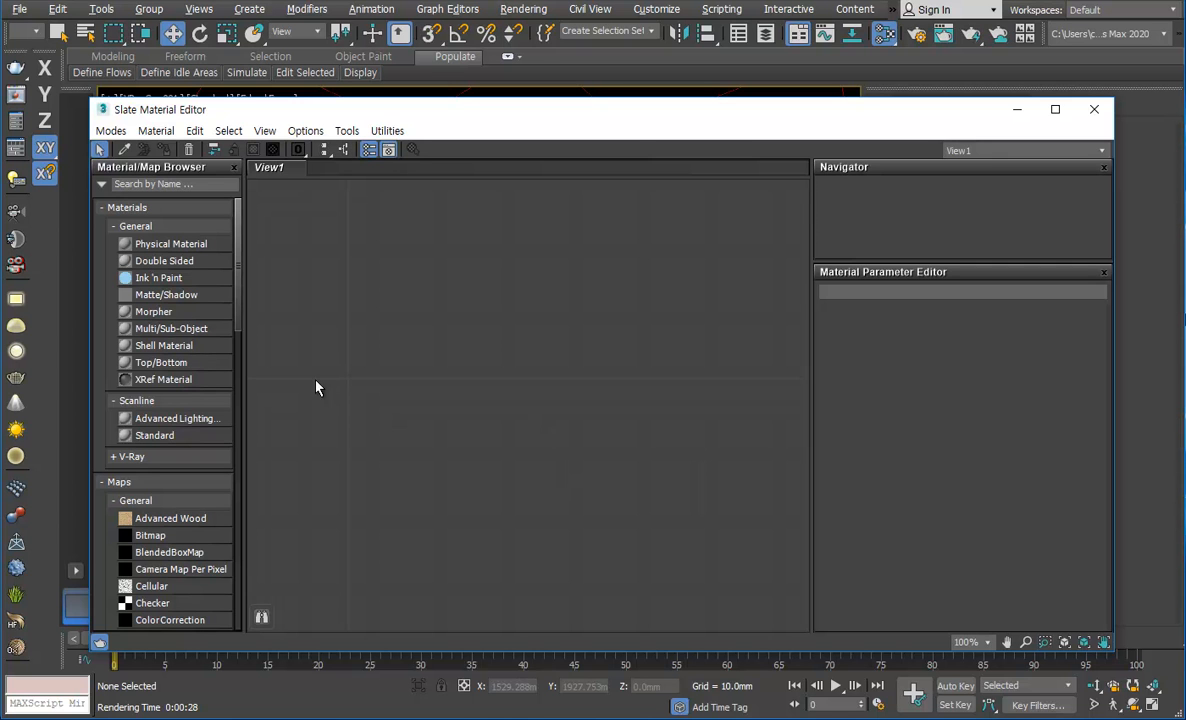
{"action": "left_click", "coordinate": [1015, 110]}
{"action": "left_click_drag", "start_coordinate": [884, 33], "coordinate": [884, 72]}
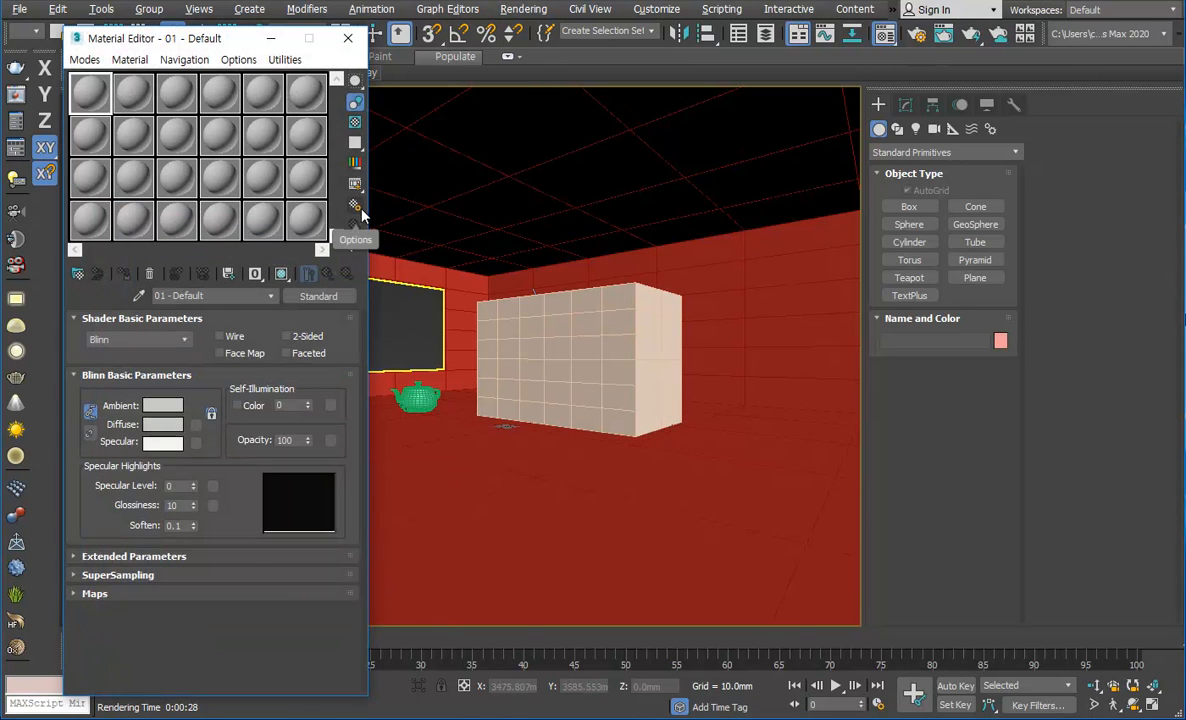
Step: Check the sample slot layout in the Material Editor options
{"action": "left_click", "coordinate": [355, 206]}
{"action": "left_click_drag", "start_coordinate": [20, 73], "coordinate": [516, 42]}
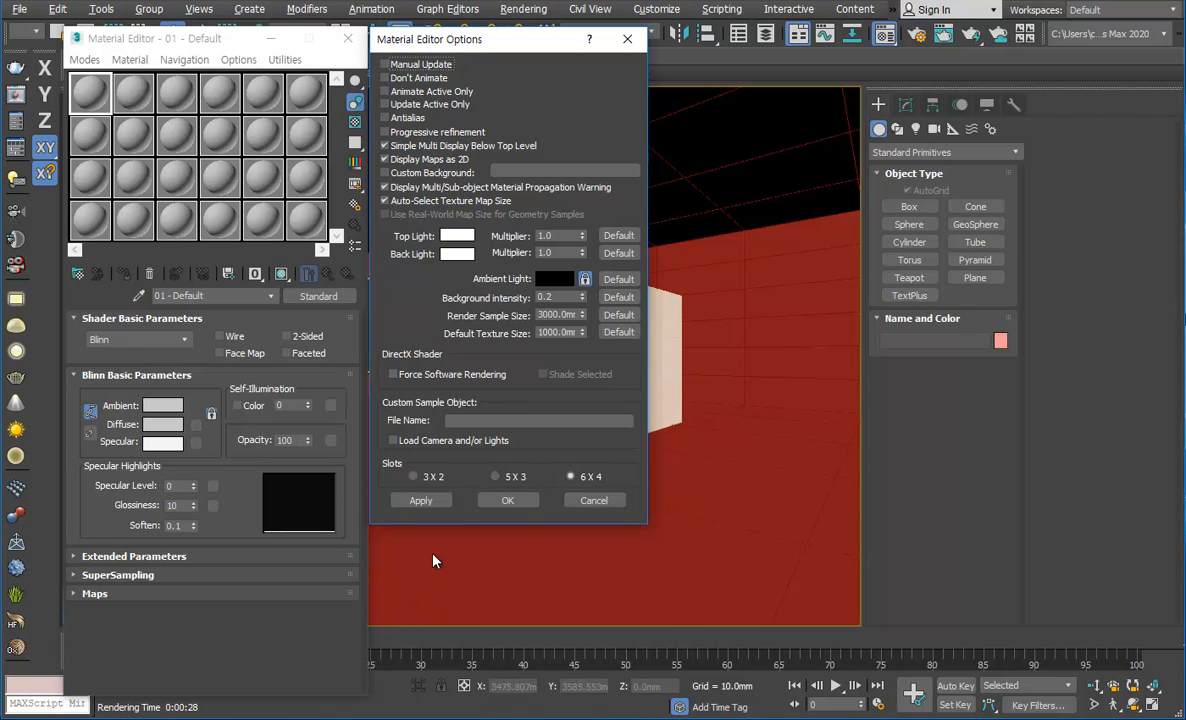
{"action": "left_click", "coordinate": [528, 501]}
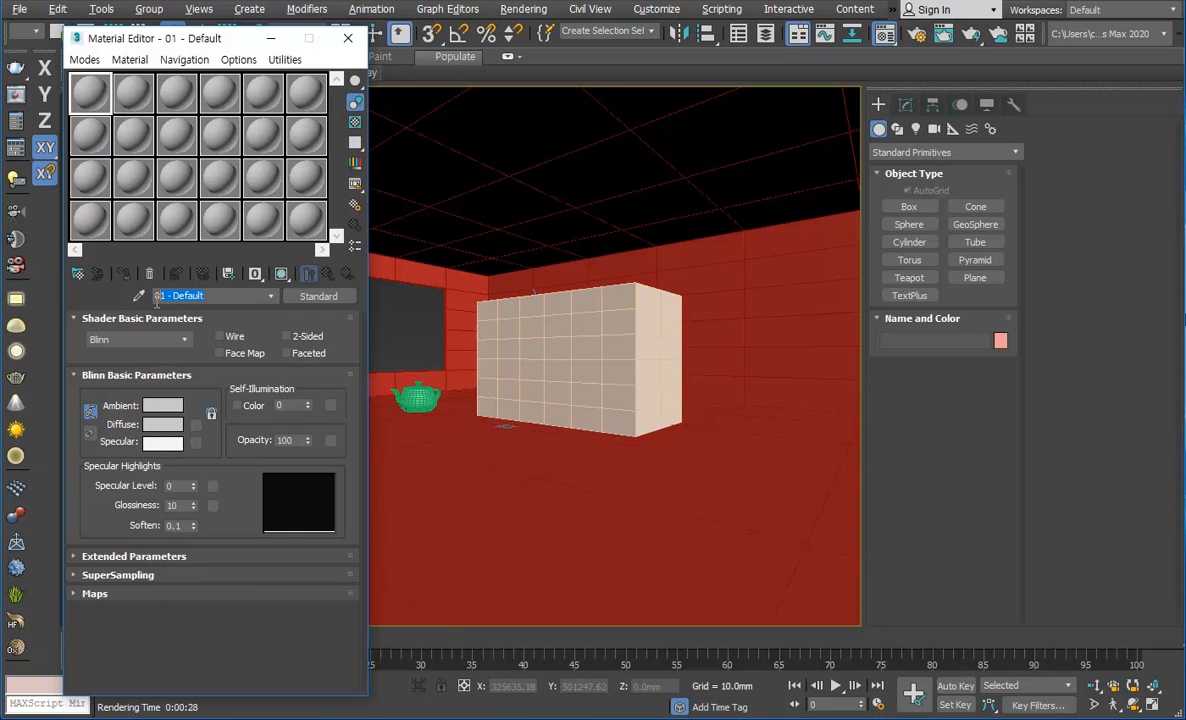
Step: Rename the first sample material as A 재질 and set its diffuse color to pure red
{"action": "key", "text": "BackSpace"}
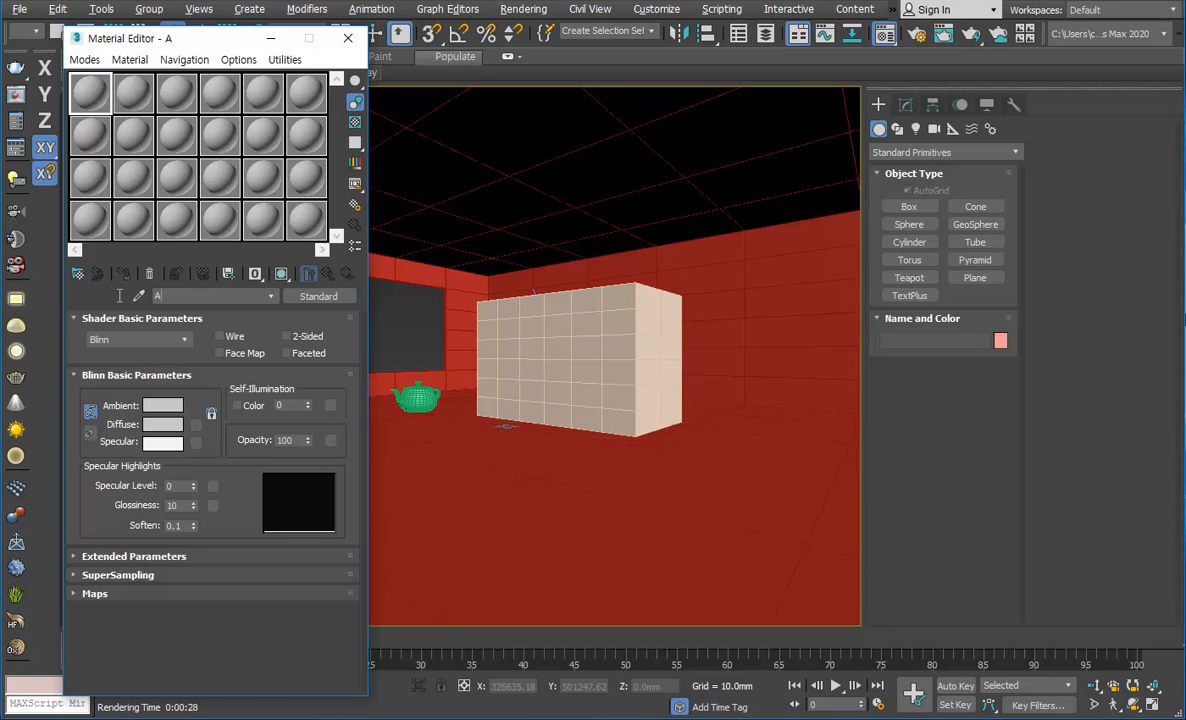
{"action": "type", "text": "A 재질"}
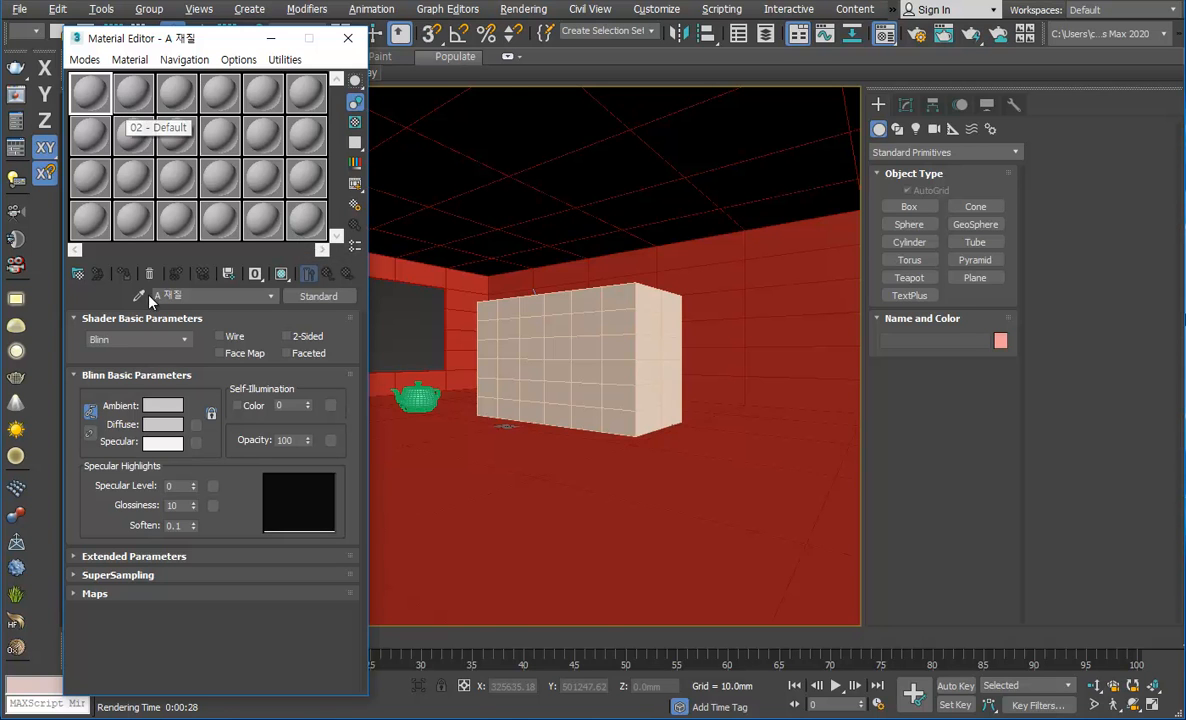
{"action": "left_click", "coordinate": [162, 424]}
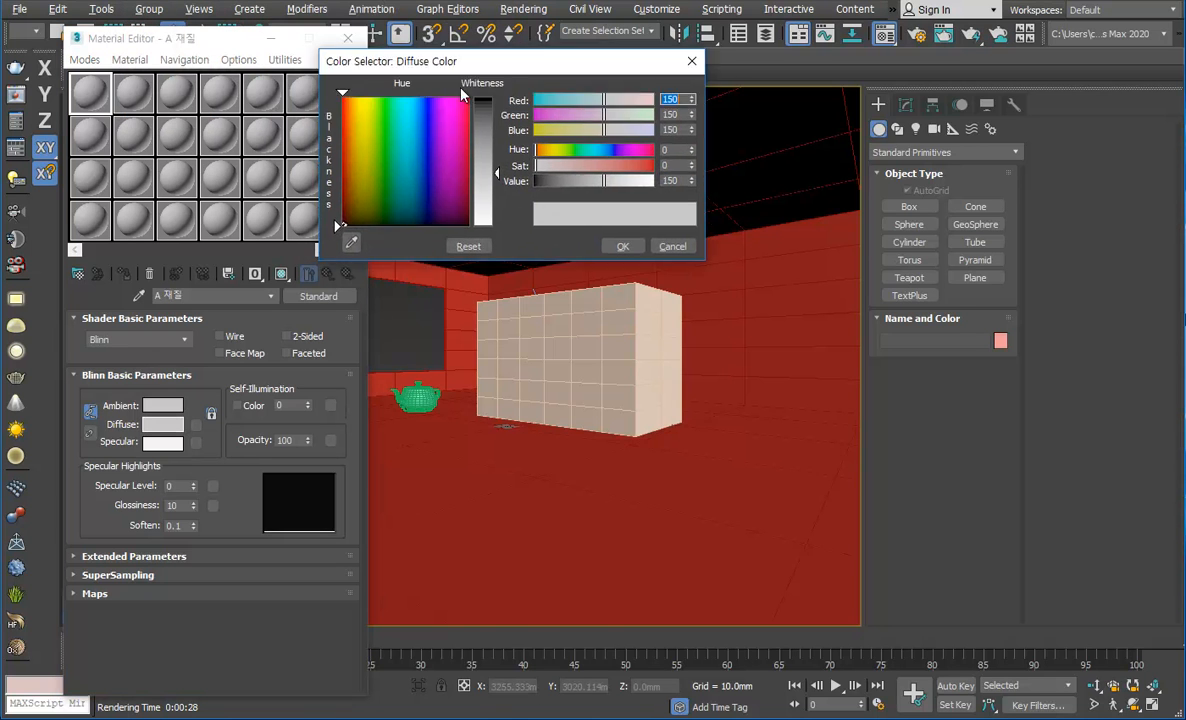
{"action": "left_click", "coordinate": [367, 127]}
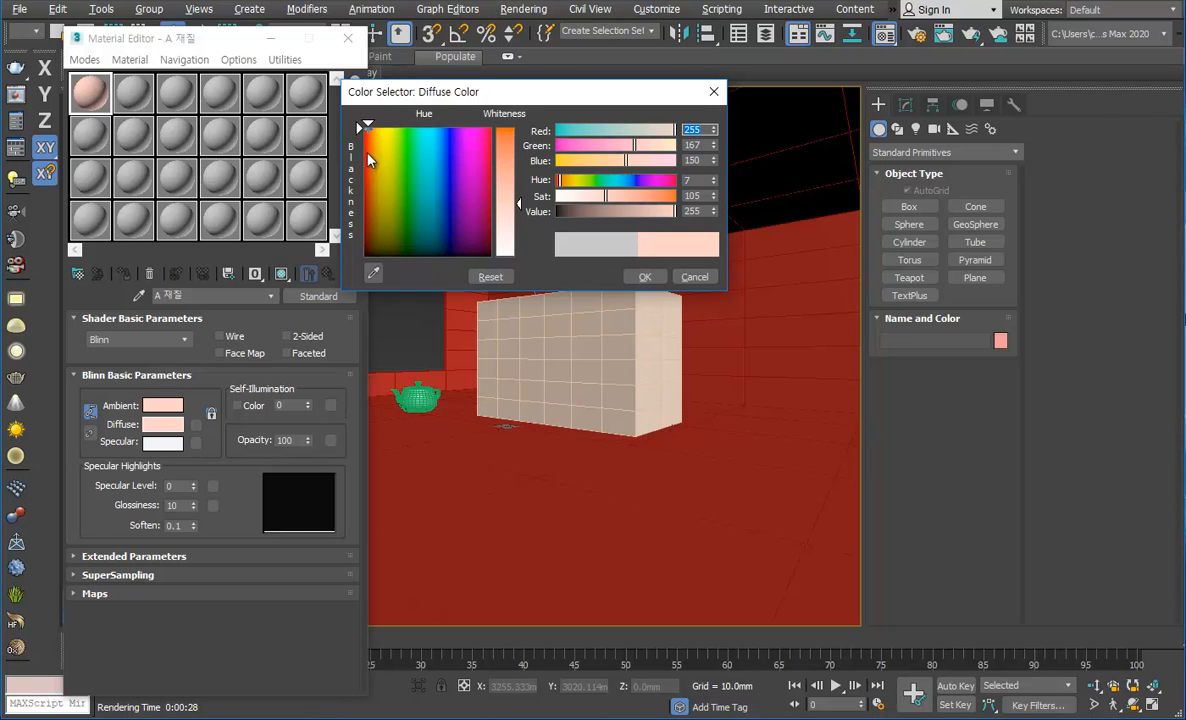
{"action": "left_click", "coordinate": [365, 129]}
{"action": "left_click", "coordinate": [504, 131]}
{"action": "left_click", "coordinate": [644, 277]}
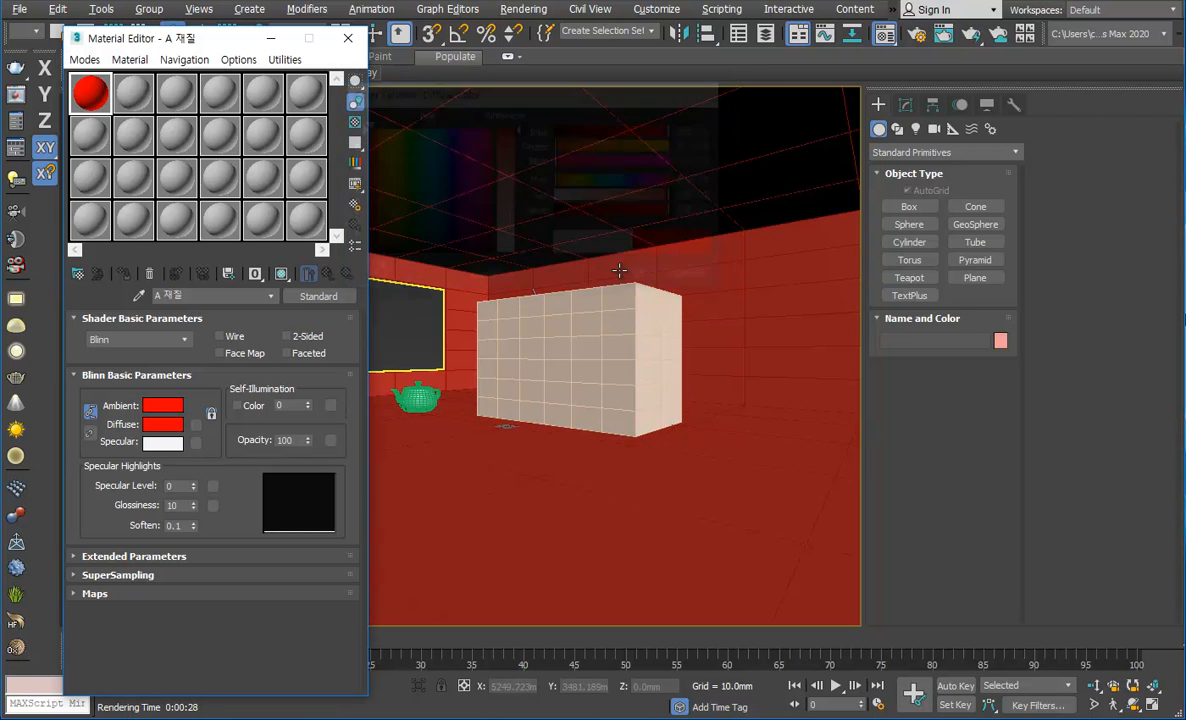
Step: Assign the red A 재질 material to the large box inside the room
{"action": "left_click", "coordinate": [545, 355]}
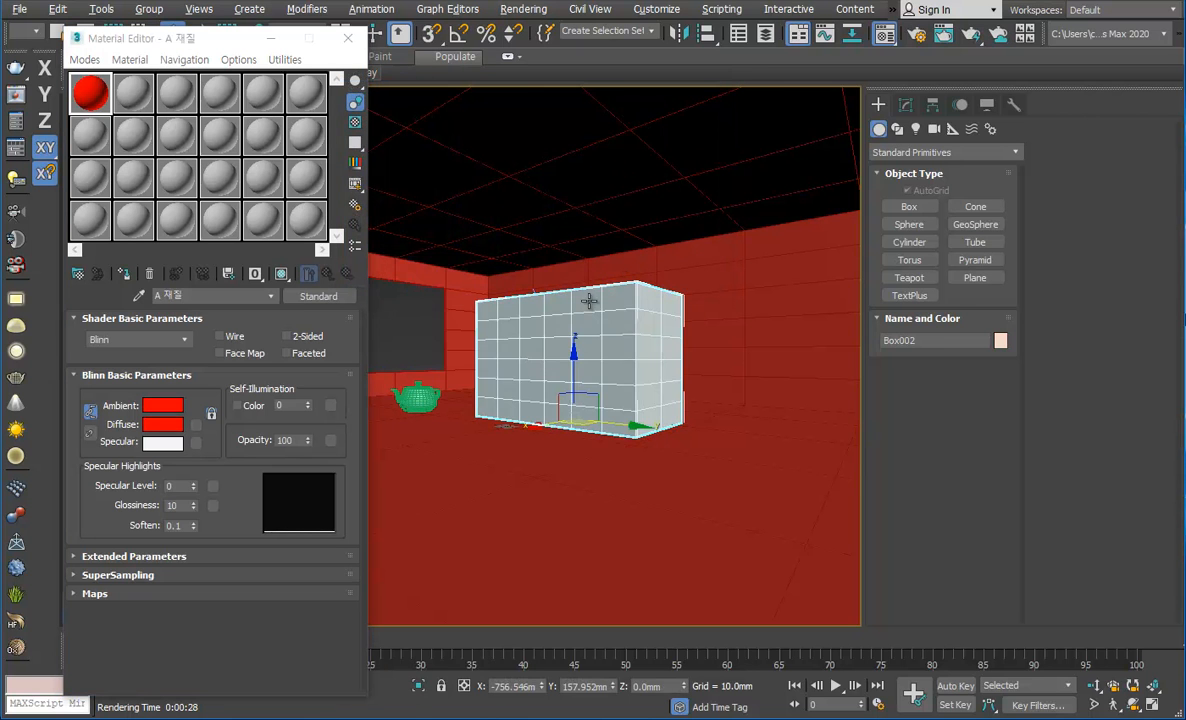
{"action": "left_click", "coordinate": [124, 273]}
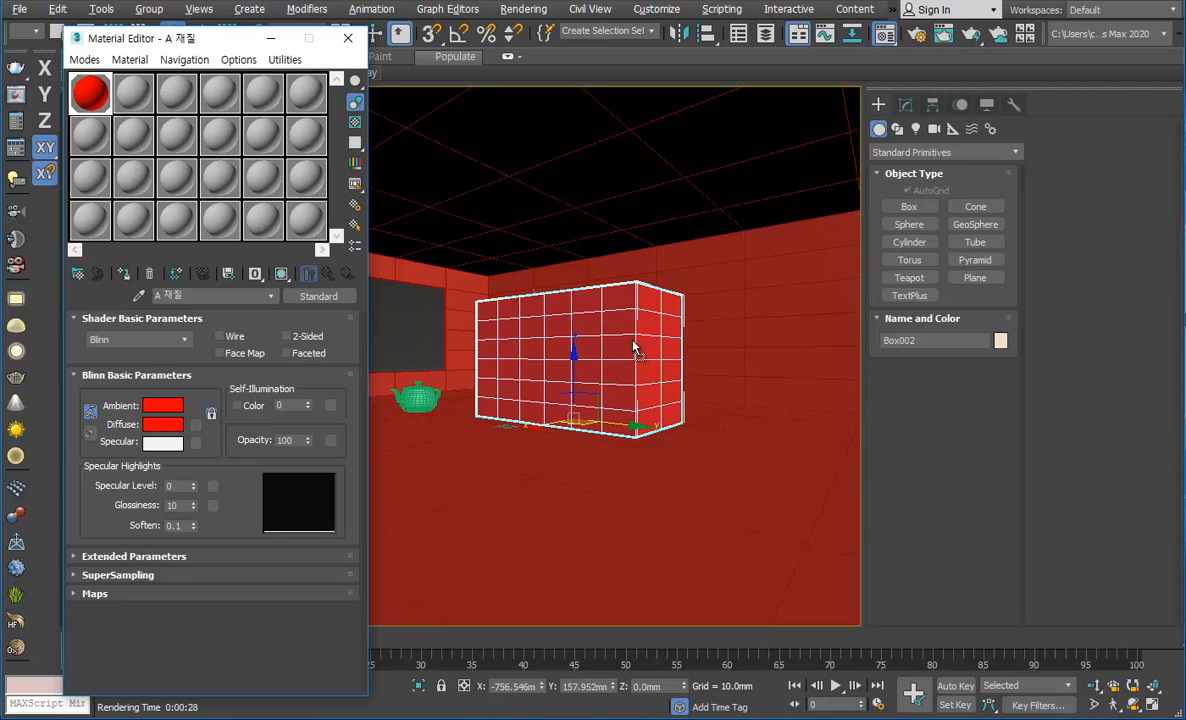
{"action": "left_click", "coordinate": [464, 318]}
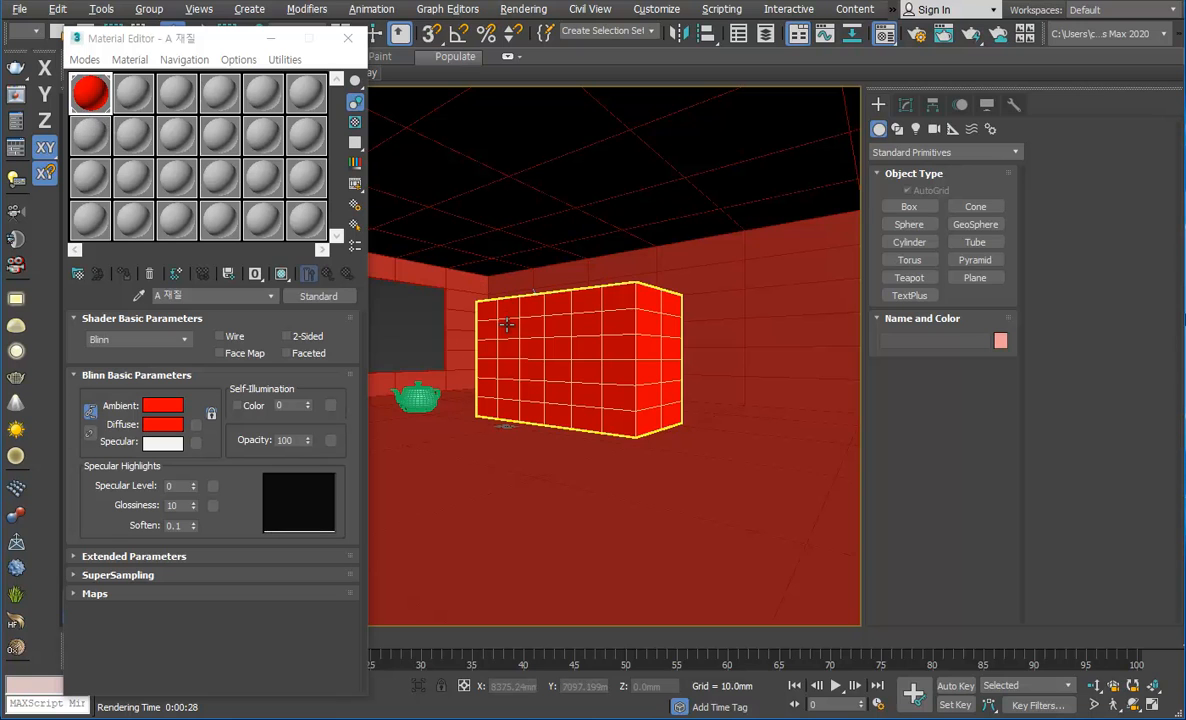
Step: Copy the unused 24 - Default material over the first sample slot and rename the copy as 새로운재질
{"action": "left_click", "coordinate": [308, 233]}
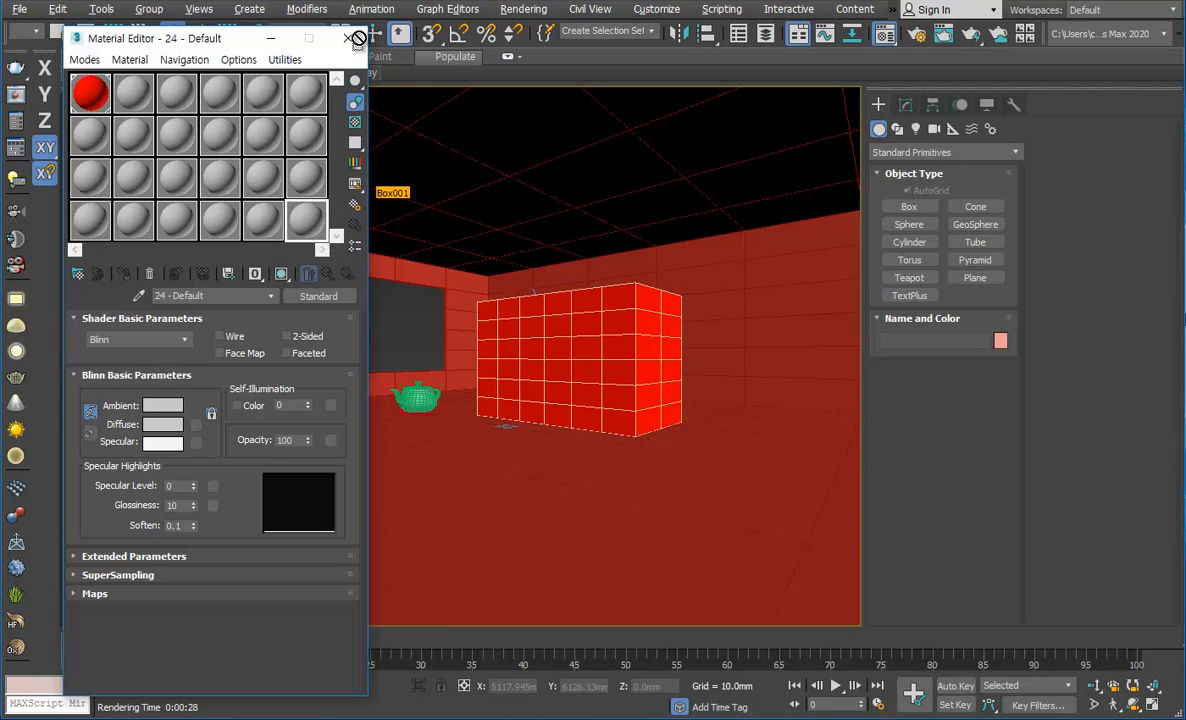
{"action": "left_click_drag", "start_coordinate": [102, 82], "coordinate": [76, 98]}
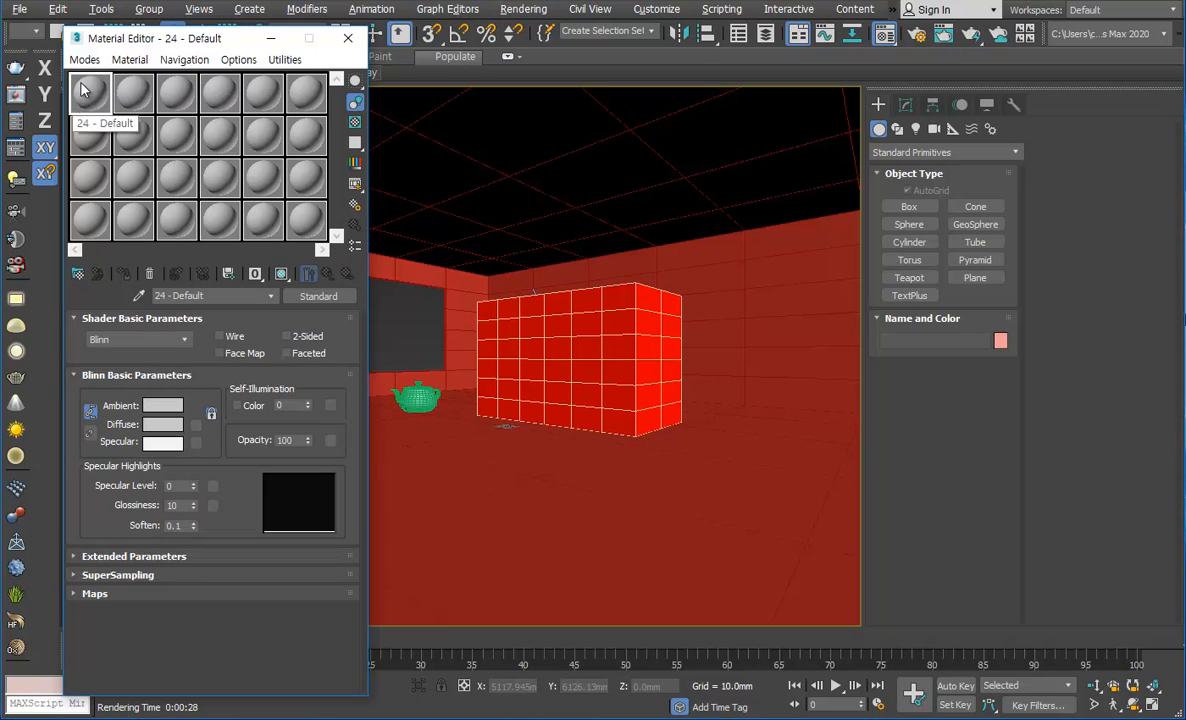
{"action": "left_click_drag", "start_coordinate": [212, 296], "coordinate": [109, 300]}
{"action": "type", "text": "ㅠ"}
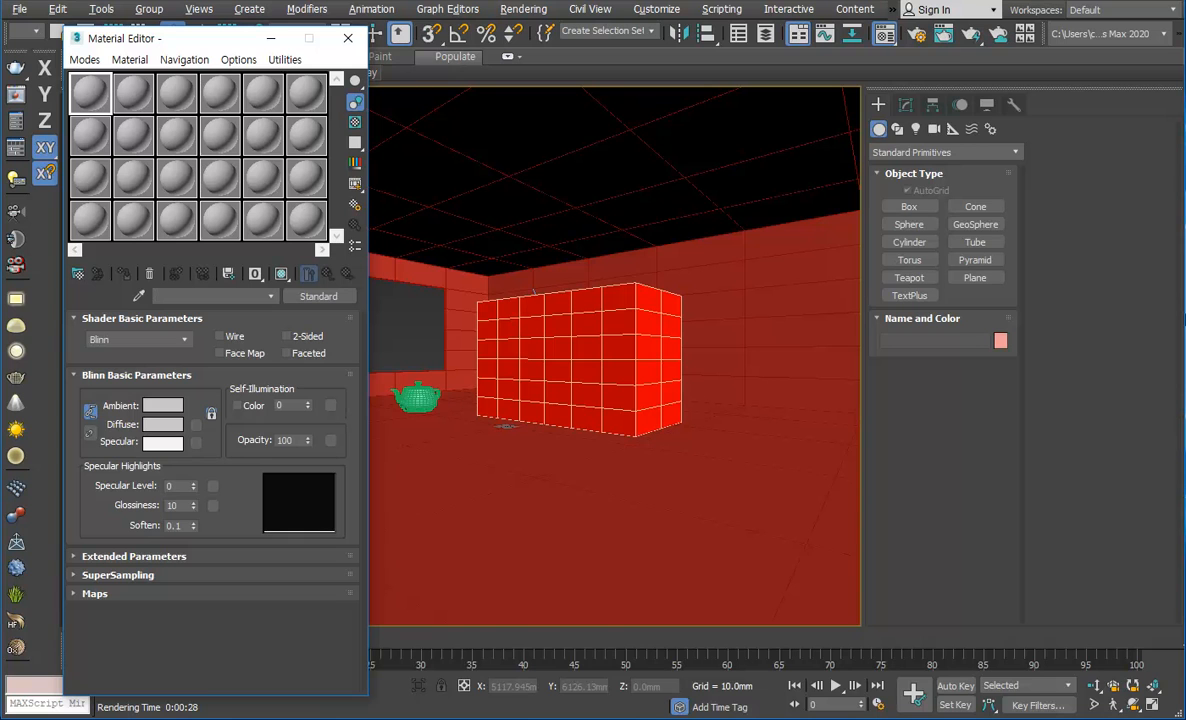
{"action": "type", "text": "로우ㄴ잦질"}
Step: Set the diffuse color of 새로운재질 to green (RGB 0, 193, 41)
{"action": "left_click", "coordinate": [162, 424]}
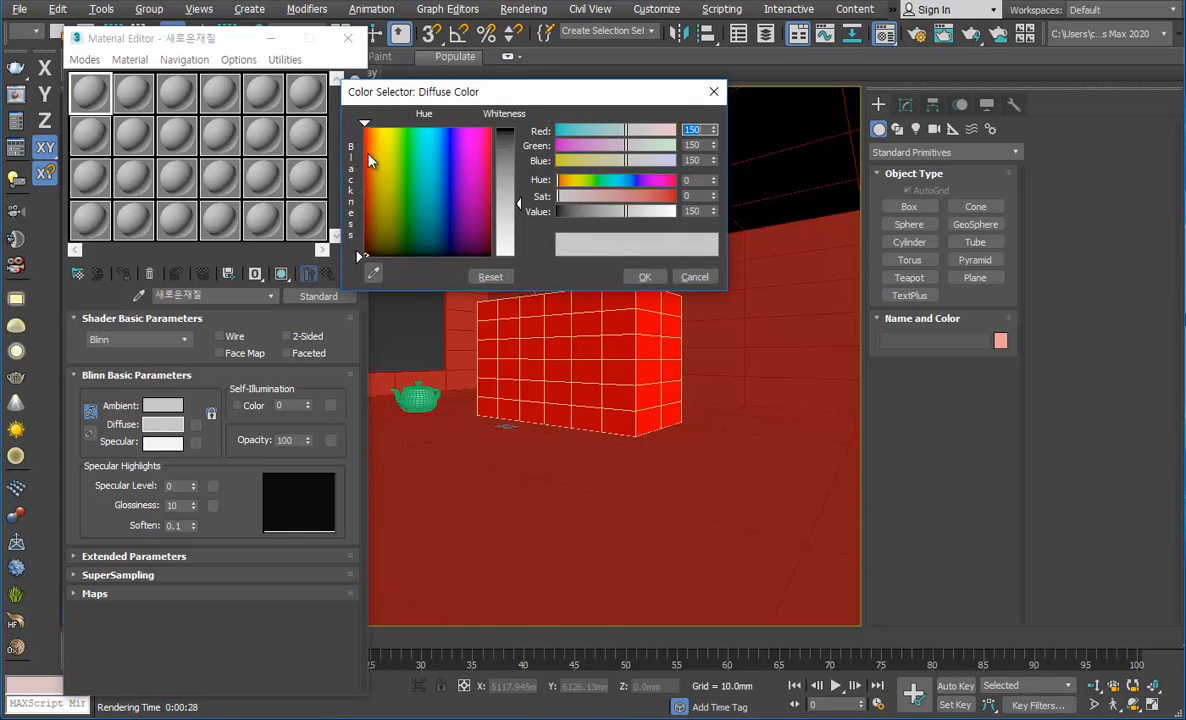
{"action": "left_click_drag", "start_coordinate": [370, 159], "coordinate": [410, 160]}
{"action": "left_click_drag", "start_coordinate": [503, 163], "coordinate": [505, 235]}
{"action": "left_click", "coordinate": [645, 276]}
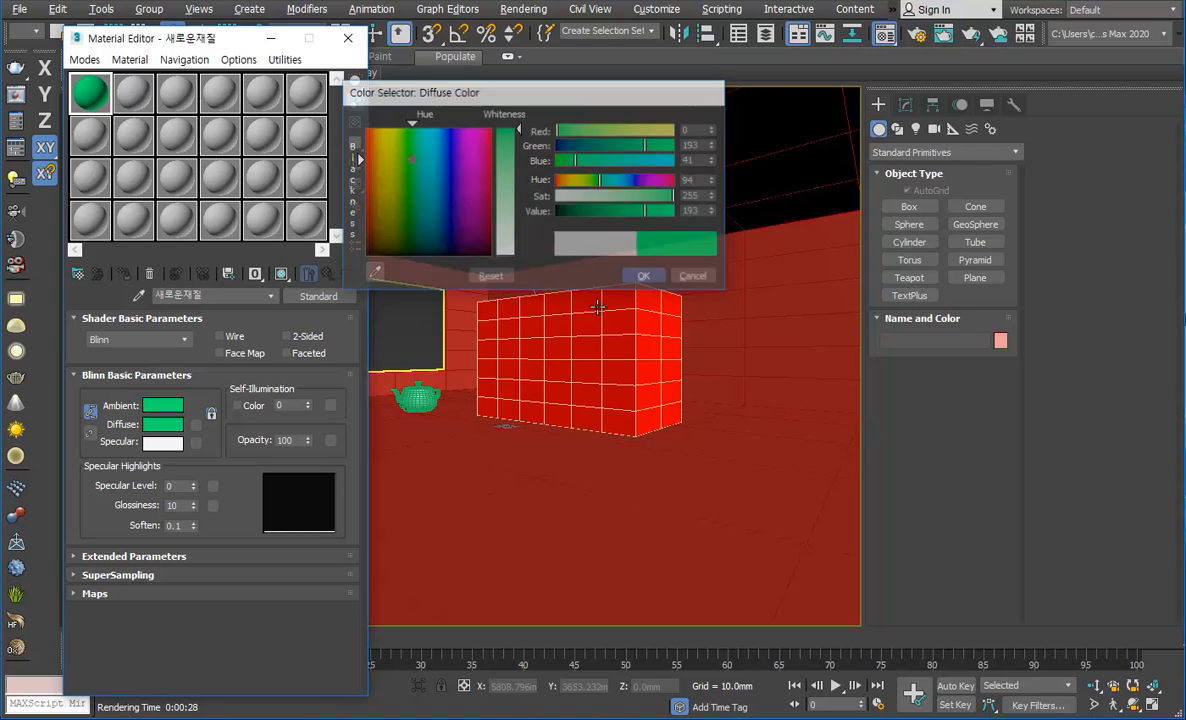
Step: Assign the green 새로운재질 material to the room box that forms the walls and floor
{"action": "left_click", "coordinate": [787, 376]}
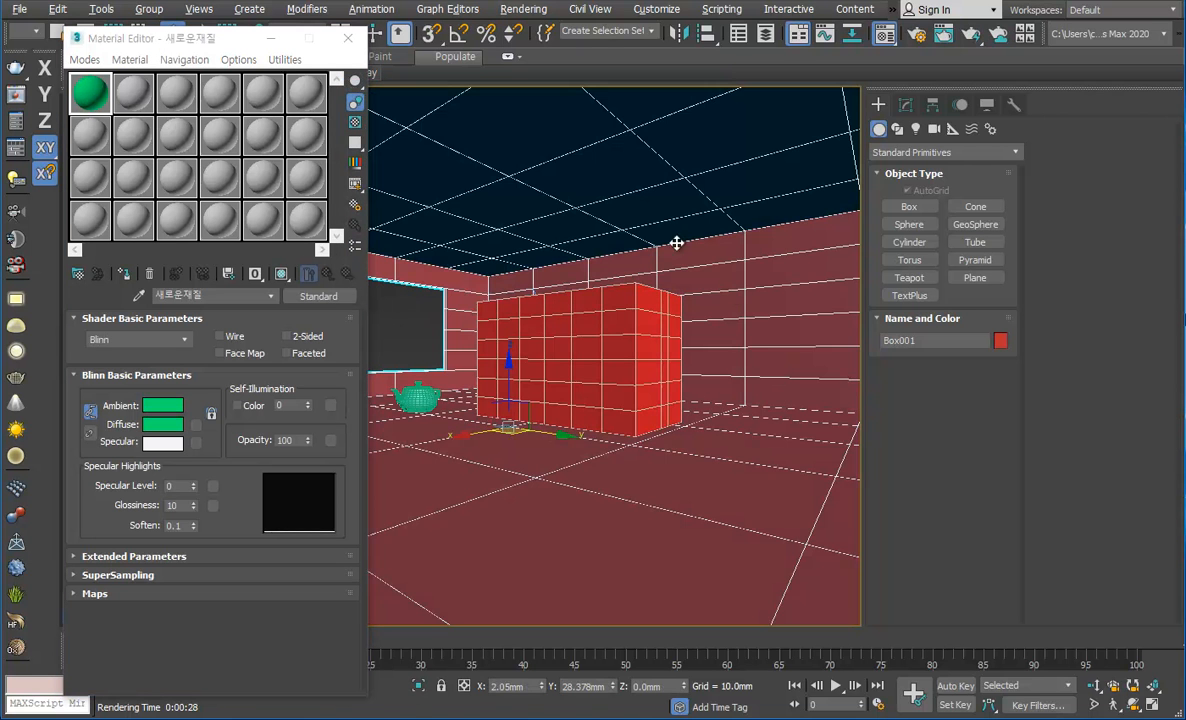
{"action": "left_click", "coordinate": [124, 274]}
{"action": "left_click", "coordinate": [408, 325]}
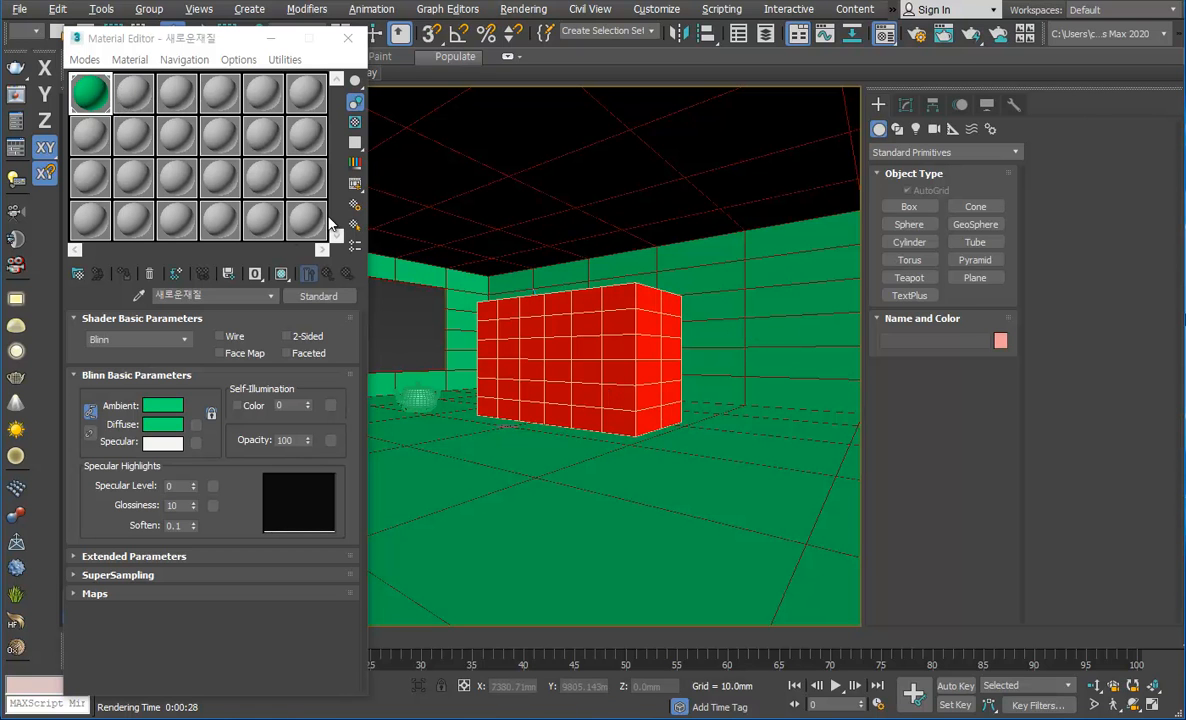
Step: Pick the red A 재질 material from the inner box into the first sample slot
{"action": "left_click", "coordinate": [545, 347]}
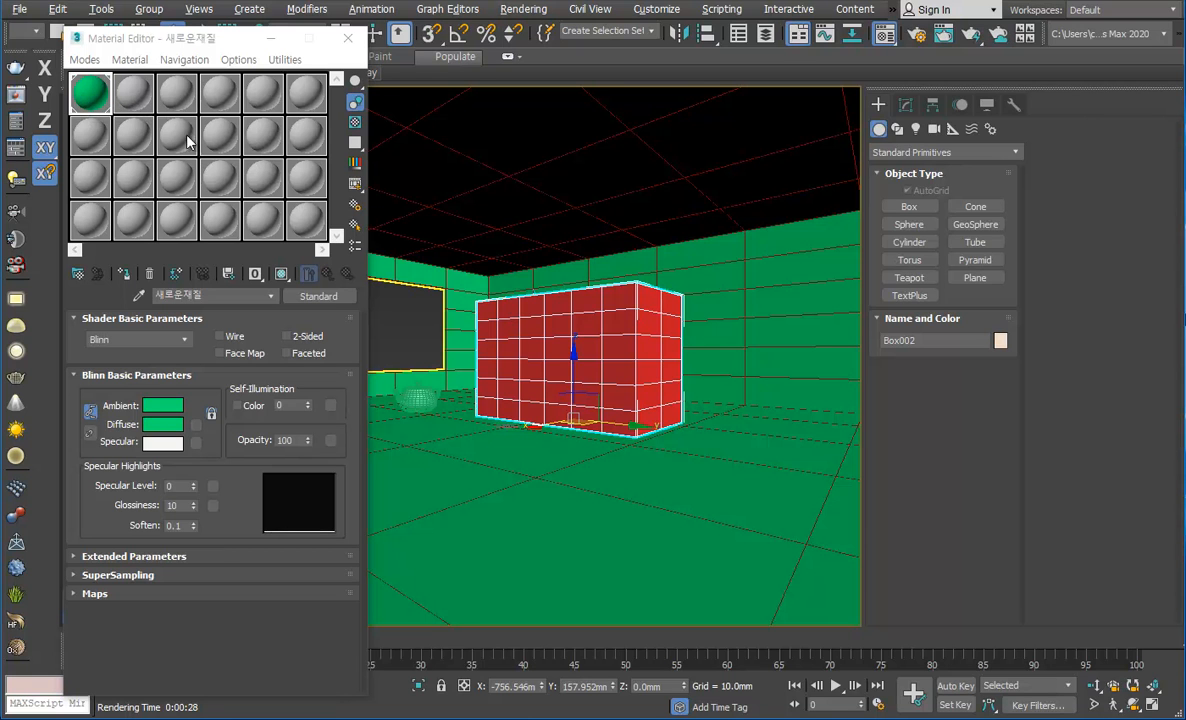
{"action": "left_click", "coordinate": [487, 258]}
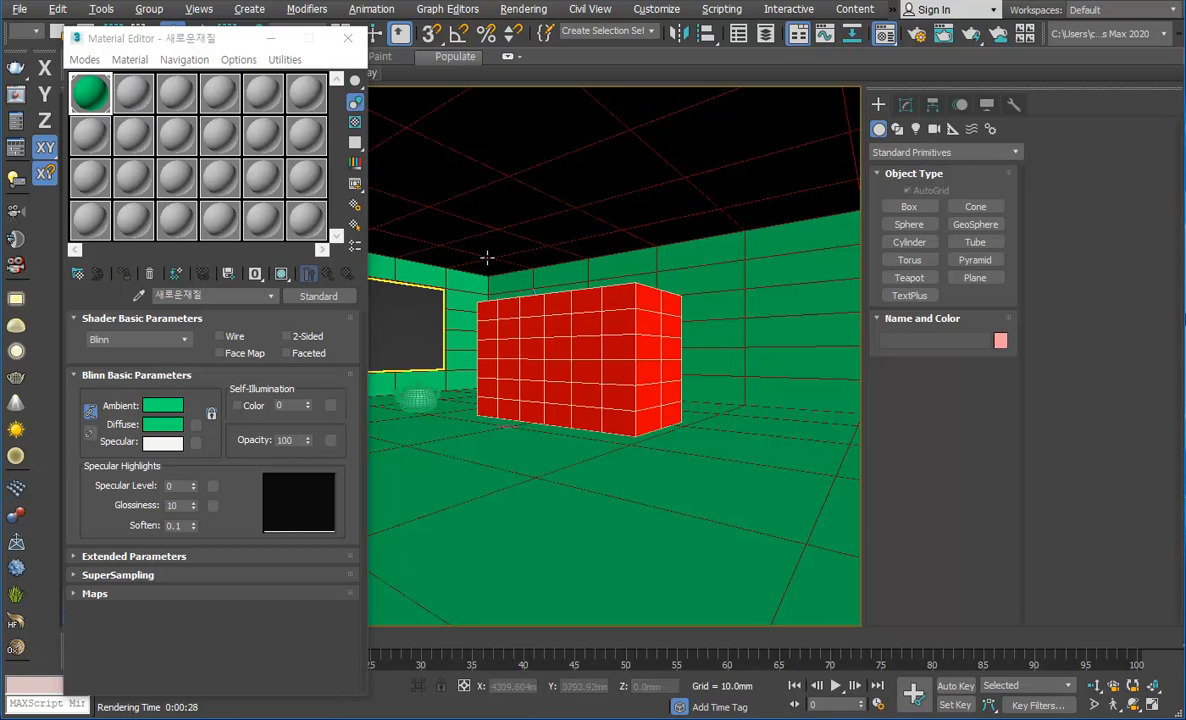
{"action": "left_click", "coordinate": [635, 356]}
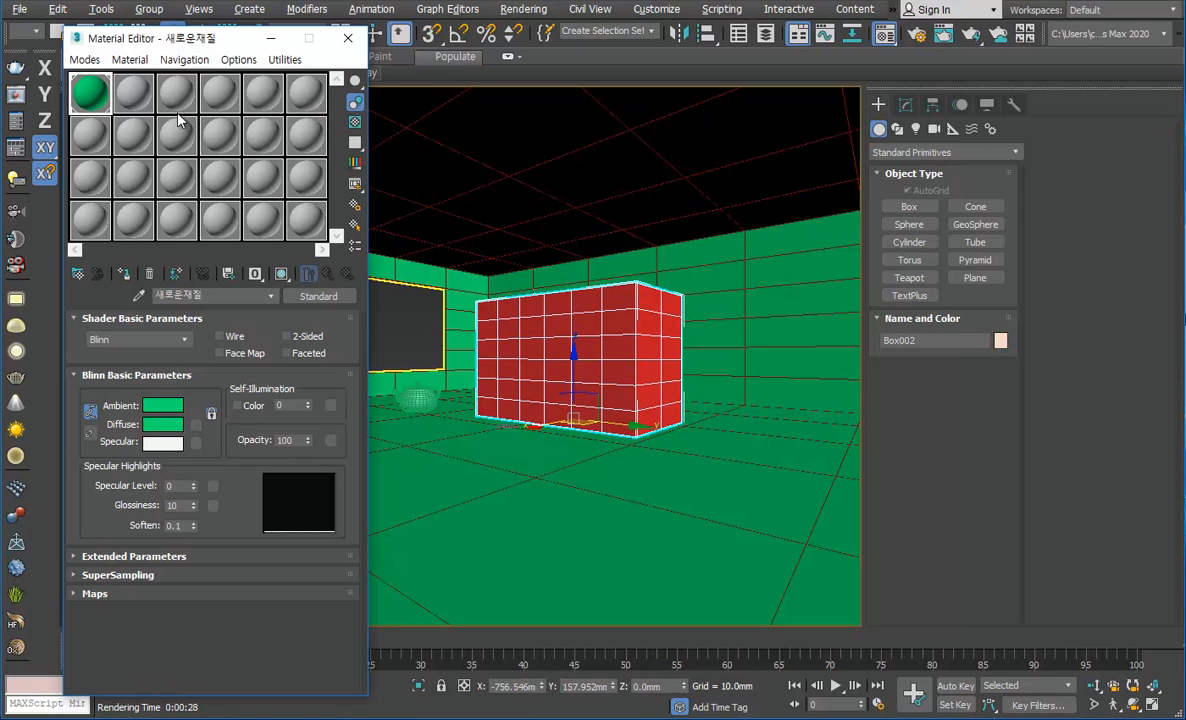
{"action": "left_click", "coordinate": [139, 297]}
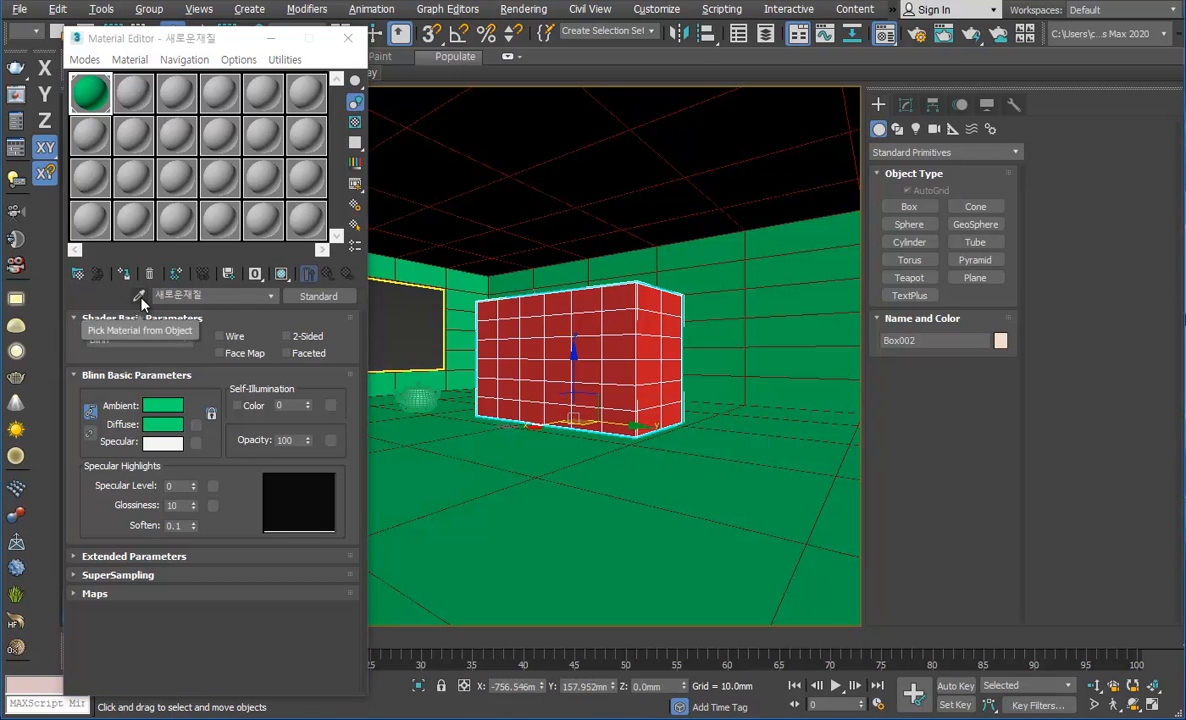
{"action": "left_click", "coordinate": [564, 330]}
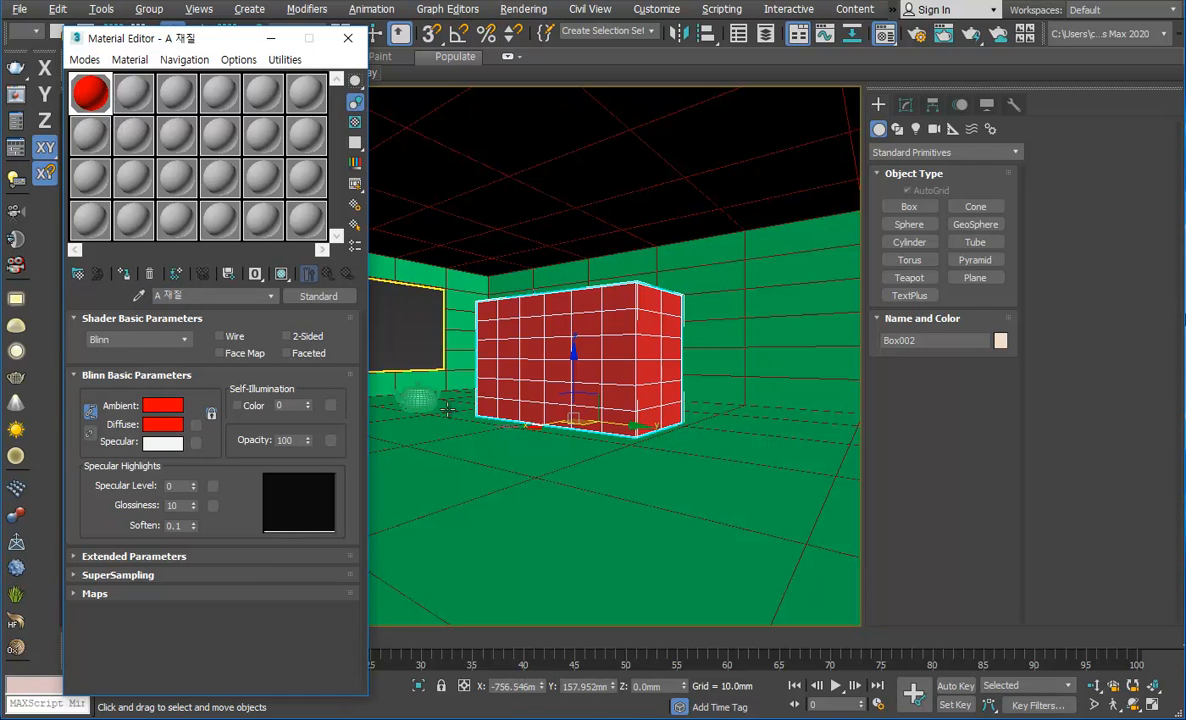
Step: Pick the room's green material into the first sample slot and replace it with the inner box's red material
{"action": "left_click", "coordinate": [762, 380]}
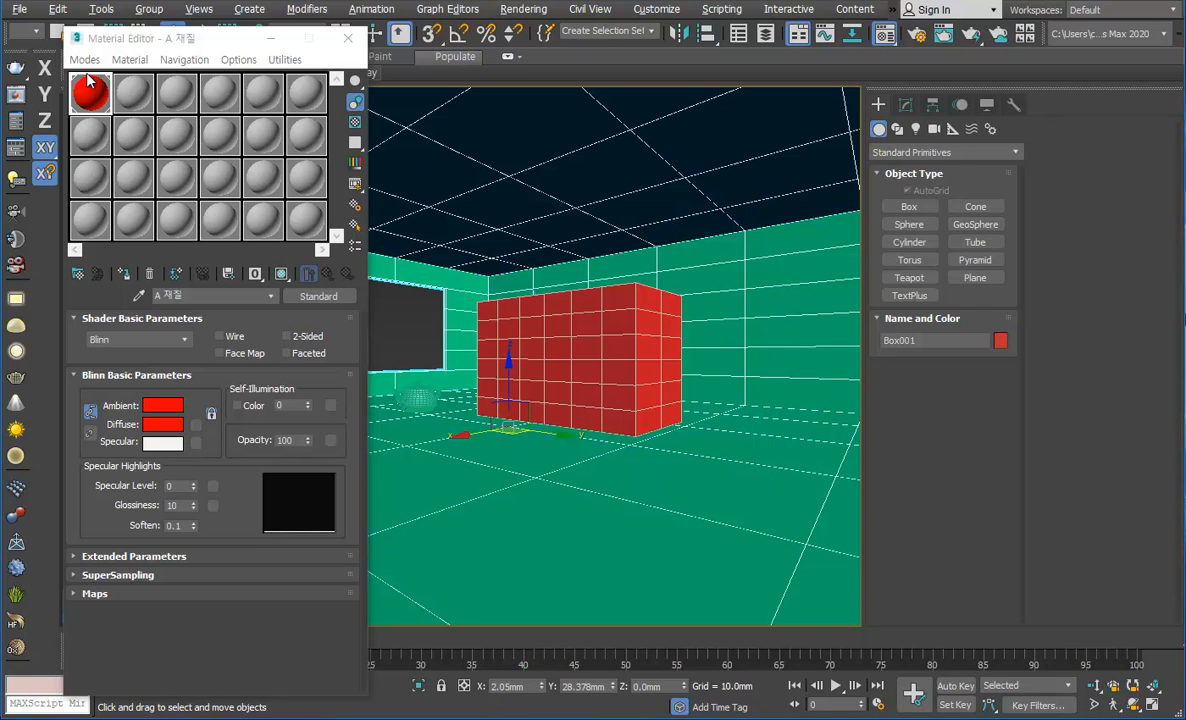
{"action": "left_click", "coordinate": [139, 296]}
{"action": "left_click", "coordinate": [755, 334]}
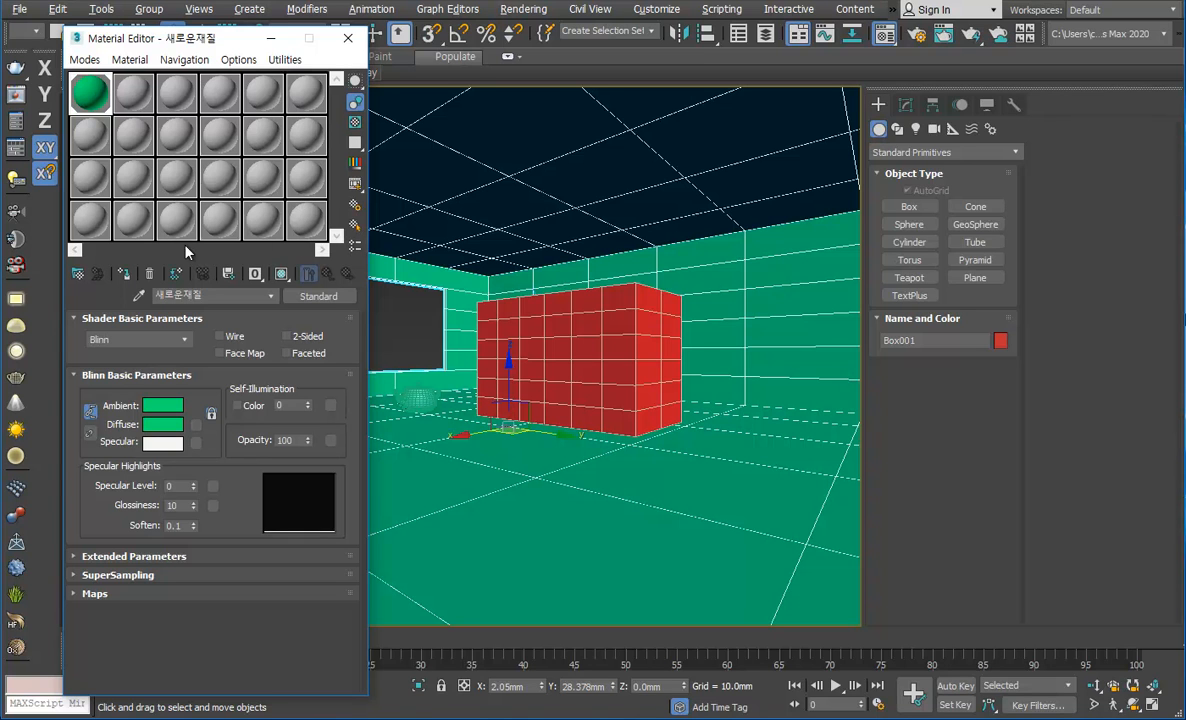
{"action": "left_click", "coordinate": [141, 295]}
{"action": "left_click", "coordinate": [606, 339]}
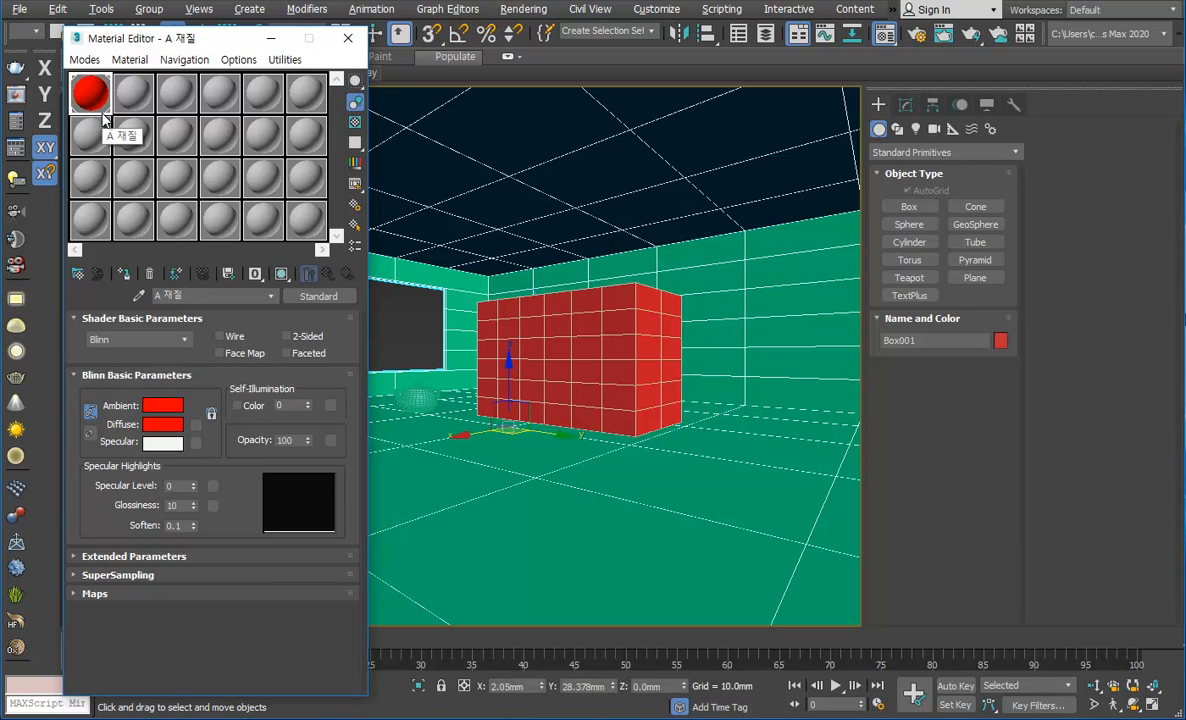
Step: Switch back to the Slate Material Editor and add a Standard scanline material node to the view
{"action": "left_click", "coordinate": [347, 38]}
{"action": "left_click_drag", "start_coordinate": [884, 33], "coordinate": [893, 88]}
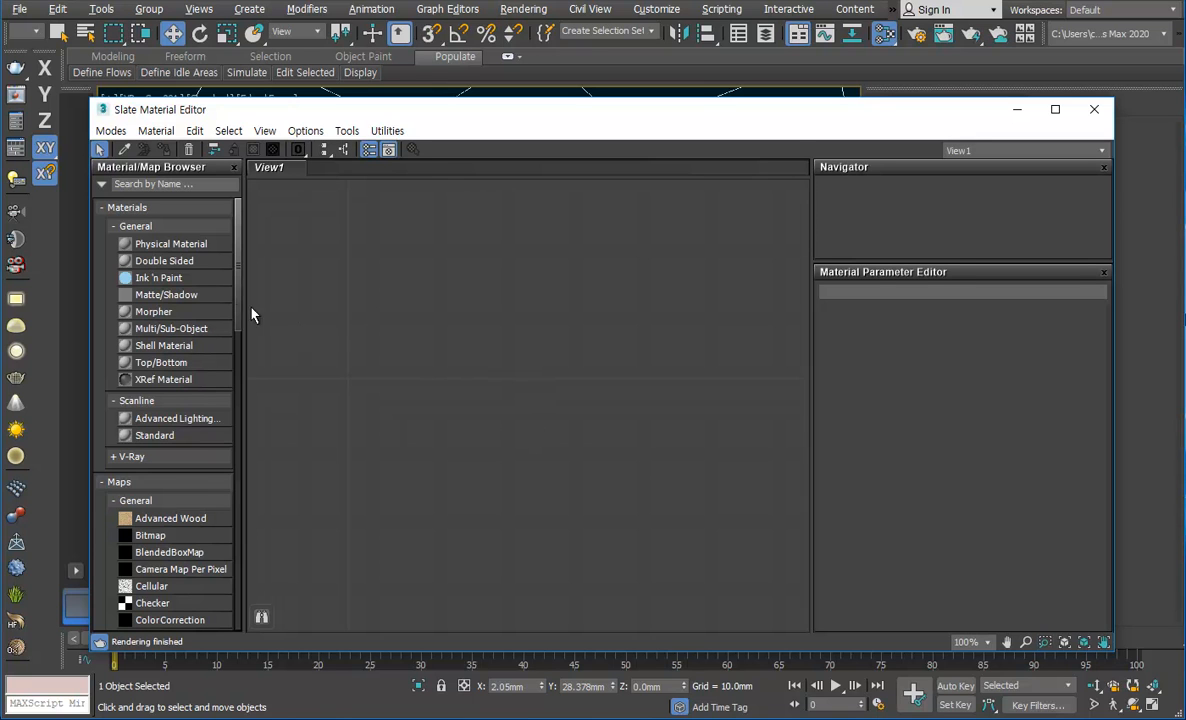
{"action": "mouse_move", "coordinate": [243, 290]}
{"action": "left_mouse_down"}
{"action": "mouse_move", "coordinate": [278, 291]}
{"action": "mouse_move", "coordinate": [238, 307]}
{"action": "left_mouse_up"}
{"action": "left_click_drag", "start_coordinate": [165, 435], "coordinate": [558, 338]}
{"action": "middle_click_drag", "start_coordinate": [558, 338], "coordinate": [643, 287]}
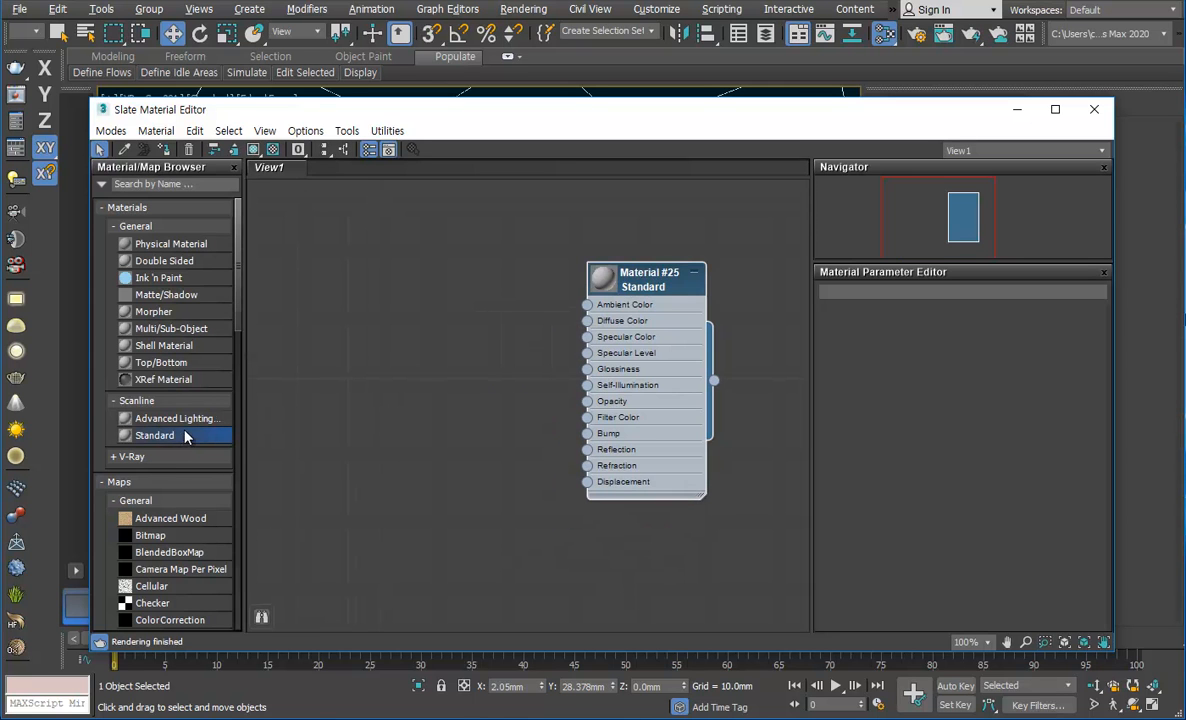
{"action": "mouse_move", "coordinate": [638, 283]}
{"action": "left_mouse_down"}
{"action": "mouse_move", "coordinate": [707, 287]}
{"action": "mouse_move", "coordinate": [519, 284]}
{"action": "mouse_move", "coordinate": [655, 284]}
{"action": "left_mouse_up"}
Step: Display the new Standard material's parameters and shift the editor window and the node slightly
{"action": "double_click", "coordinate": [519, 284]}
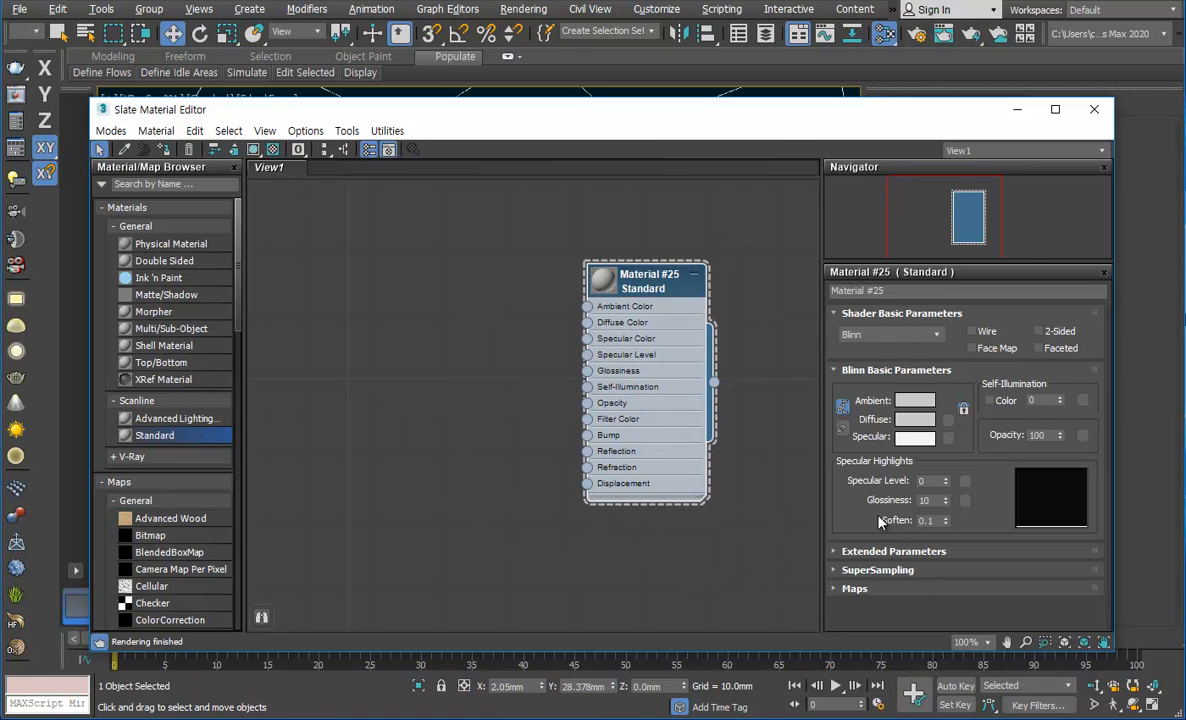
{"action": "left_click_drag", "start_coordinate": [867, 119], "coordinate": [820, 91]}
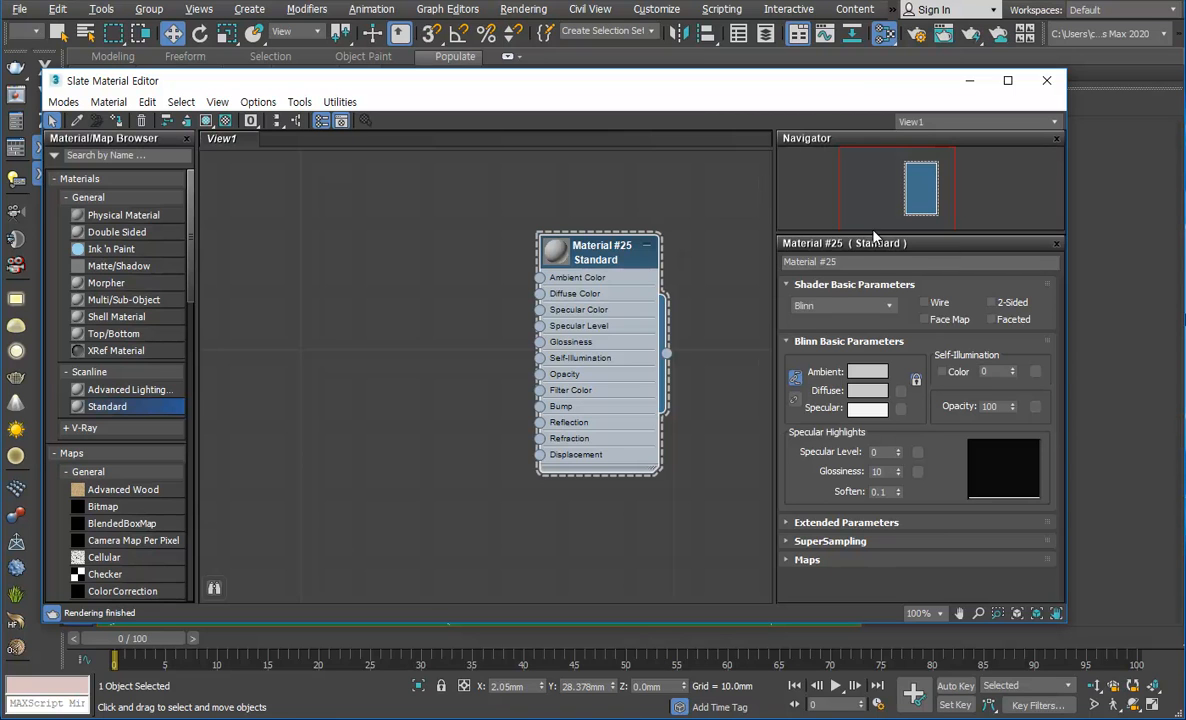
{"action": "left_click_drag", "start_coordinate": [611, 258], "coordinate": [628, 256]}
Step: Rename the Standard material as 1번 재질 and move its node aside to leave empty space in the view
{"action": "left_click", "coordinate": [849, 263]}
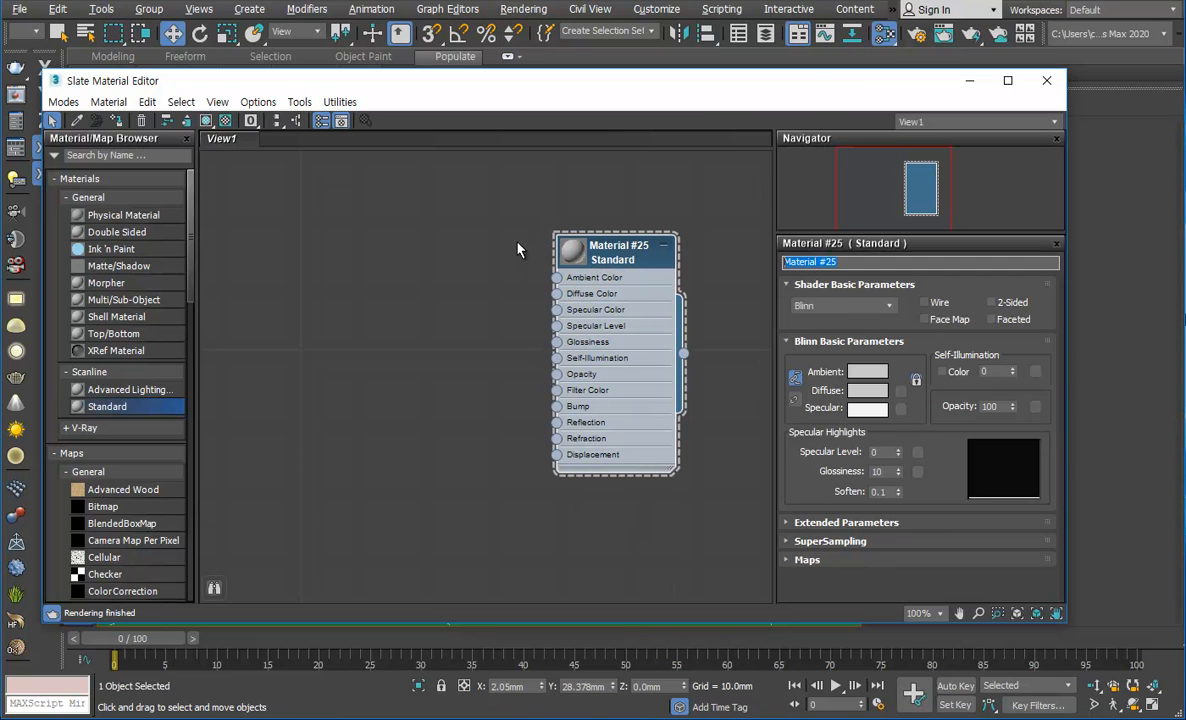
{"action": "type", "text": "1번재"}
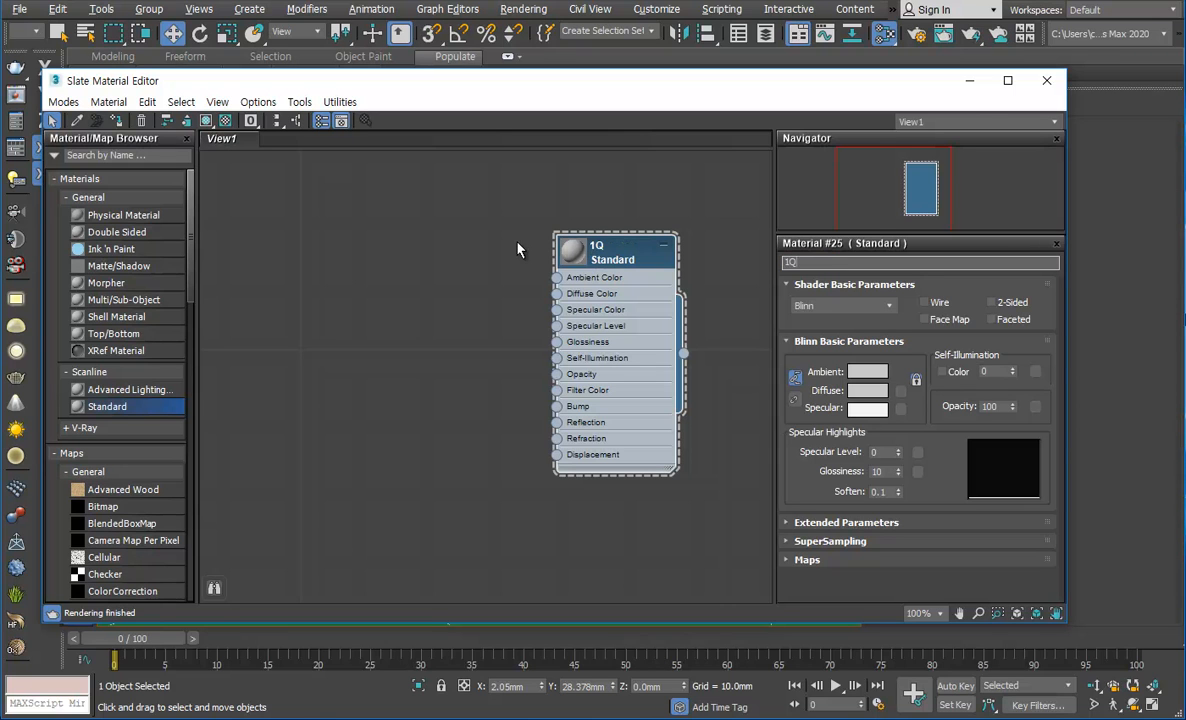
{"action": "type", "text": "질"}
{"action": "key", "text": "Return"}
{"action": "left_click", "coordinate": [833, 261]}
{"action": "left_click", "coordinate": [802, 264]}
{"action": "left_click_drag", "start_coordinate": [600, 251], "coordinate": [666, 251]}
{"action": "left_click", "coordinate": [534, 271]}
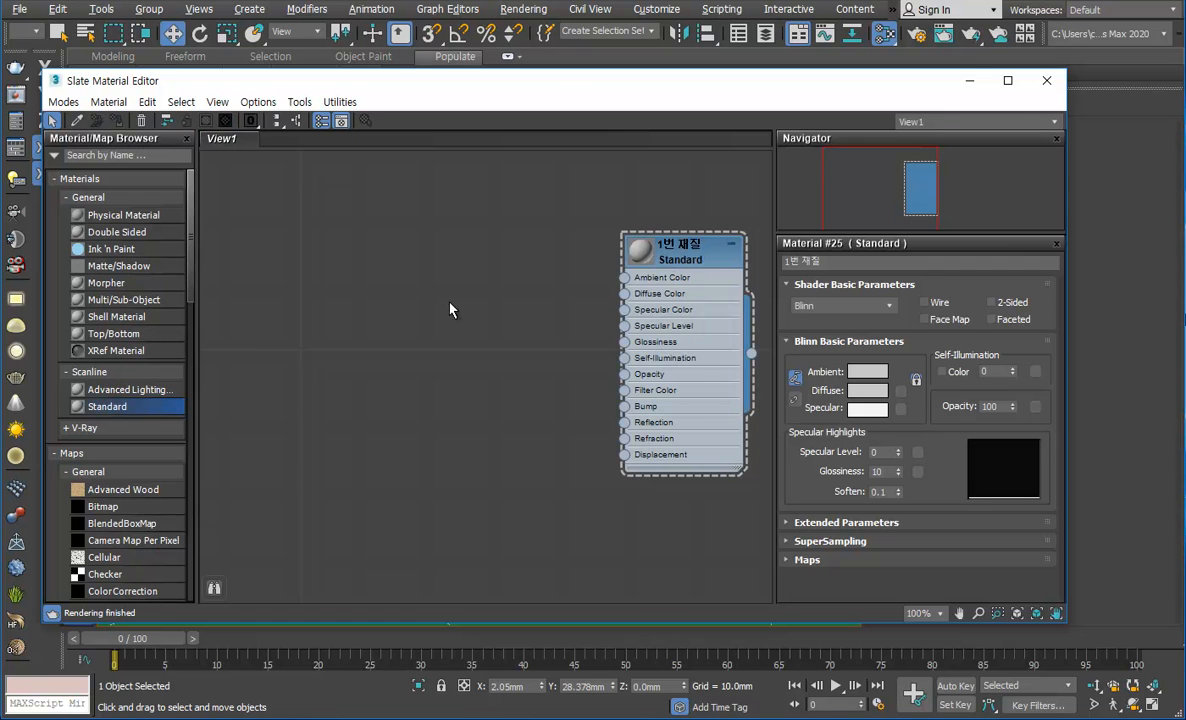
Step: Pan and zoom the node view around the 1번 재질 material node
{"action": "scroll", "coordinate": [515, 405], "scroll_direction": "down", "scroll_amount": 2}
{"action": "middle_click_drag", "start_coordinate": [700, 420], "coordinate": [348, 364]}
{"action": "scroll", "coordinate": [353, 360], "scroll_direction": "down", "scroll_amount": 3}
{"action": "scroll", "coordinate": [352, 358], "scroll_direction": "up", "scroll_amount": 4}
{"action": "scroll", "coordinate": [350, 352], "scroll_direction": "down", "scroll_amount": 1}
{"action": "scroll", "coordinate": [351, 347], "scroll_direction": "up", "scroll_amount": 1}
{"action": "scroll", "coordinate": [351, 335], "scroll_direction": "down", "scroll_amount": 1}
{"action": "scroll", "coordinate": [351, 314], "scroll_direction": "up", "scroll_amount": 2}
{"action": "middle_click_drag", "start_coordinate": [488, 331], "coordinate": [530, 394]}
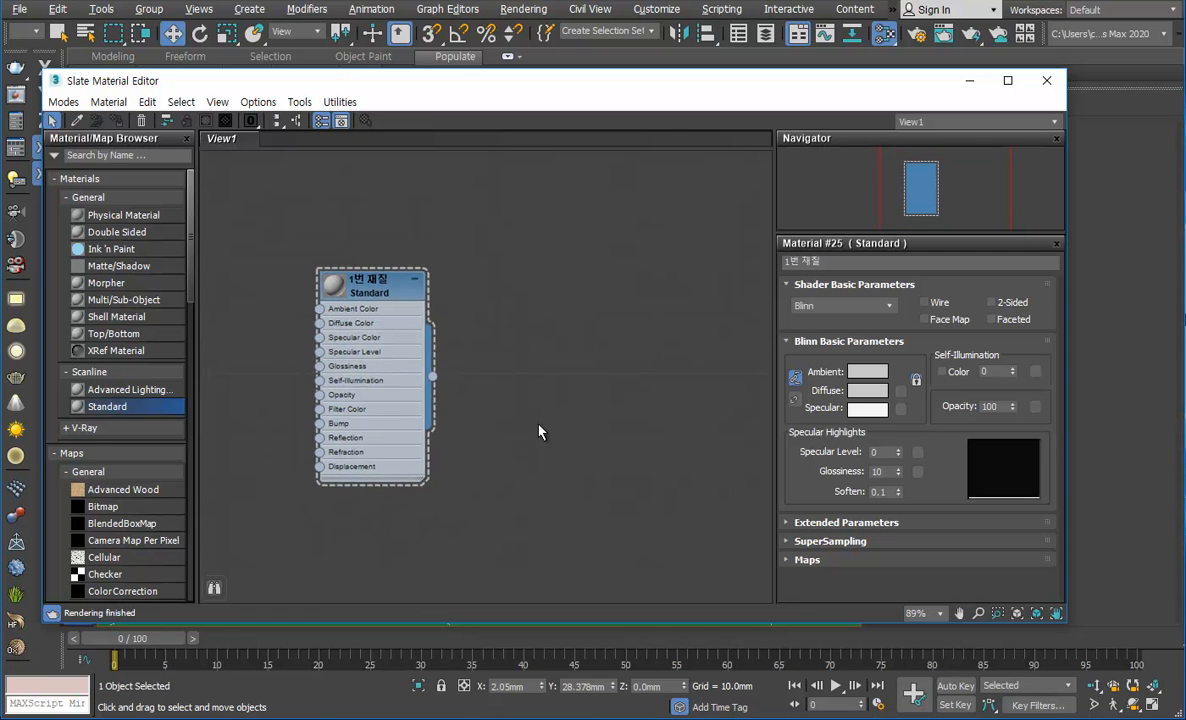
Step: Add a second Standard material node beside the 1번 재질 node and name it 2번 재질
{"action": "scroll", "coordinate": [508, 370], "scroll_direction": "down", "scroll_amount": 2}
{"action": "left_click_drag", "start_coordinate": [497, 351], "coordinate": [505, 346]}
{"action": "left_click_drag", "start_coordinate": [511, 264], "coordinate": [560, 241]}
{"action": "double_click", "coordinate": [561, 241]}
{"action": "left_click_drag", "start_coordinate": [853, 264], "coordinate": [802, 275]}
{"action": "type", "text": "2버"}
{"action": "type", "text": "질"}
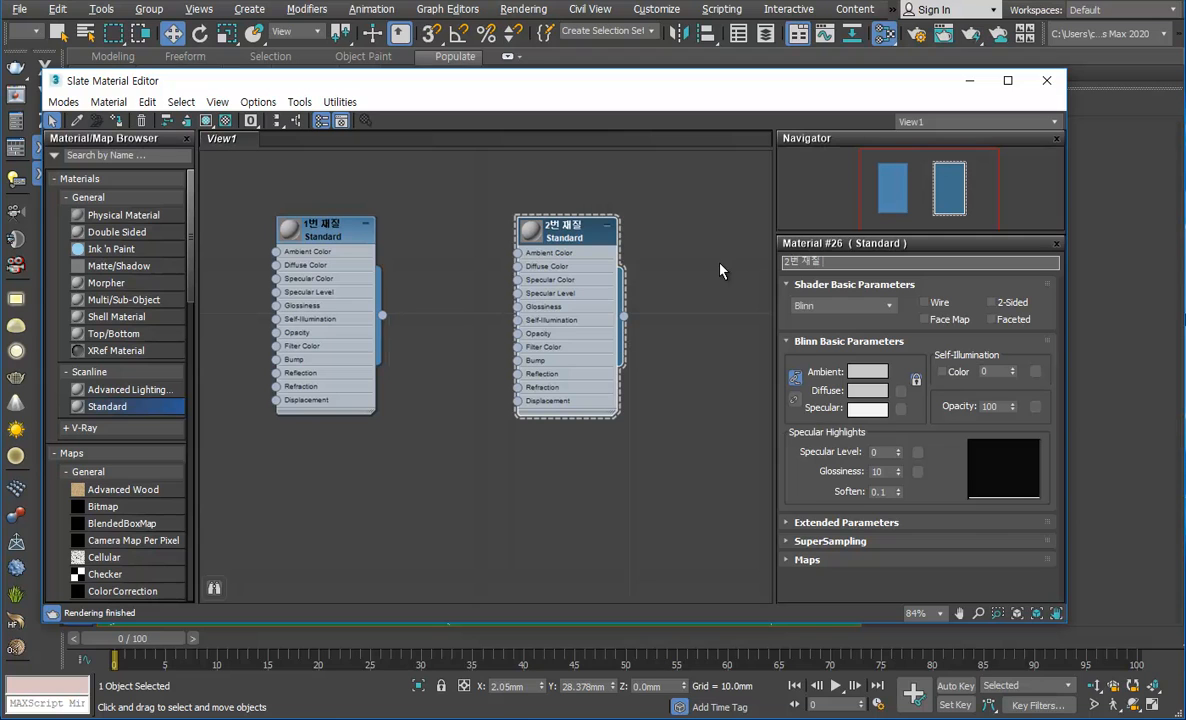
{"action": "type", "text": " 재질 재질 재질"}
Step: Extend the second material's name to 2번 재질 재질 재질 재질 and inspect the title on its node
{"action": "scroll", "coordinate": [580, 220], "scroll_direction": "up", "scroll_amount": 5}
{"action": "left_click_drag", "start_coordinate": [646, 262], "coordinate": [664, 263]}
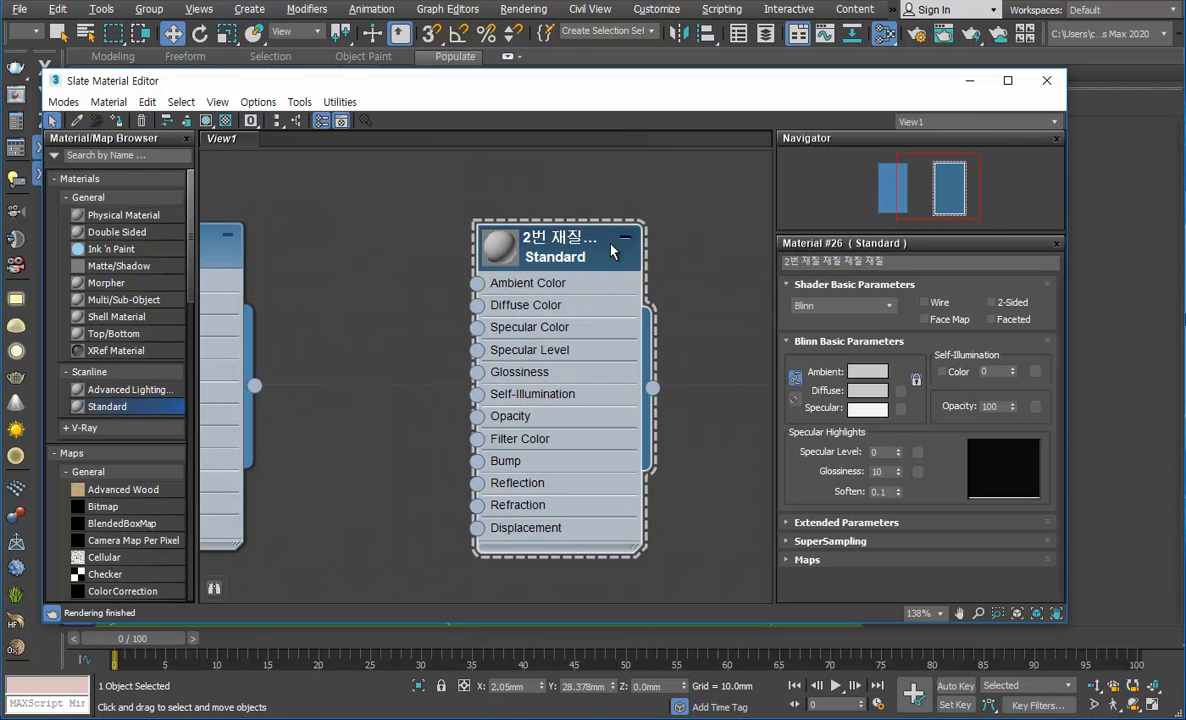
{"action": "scroll", "coordinate": [620, 290], "scroll_direction": "down", "scroll_amount": 5}
{"action": "scroll", "coordinate": [540, 280], "scroll_direction": "up", "scroll_amount": 2}
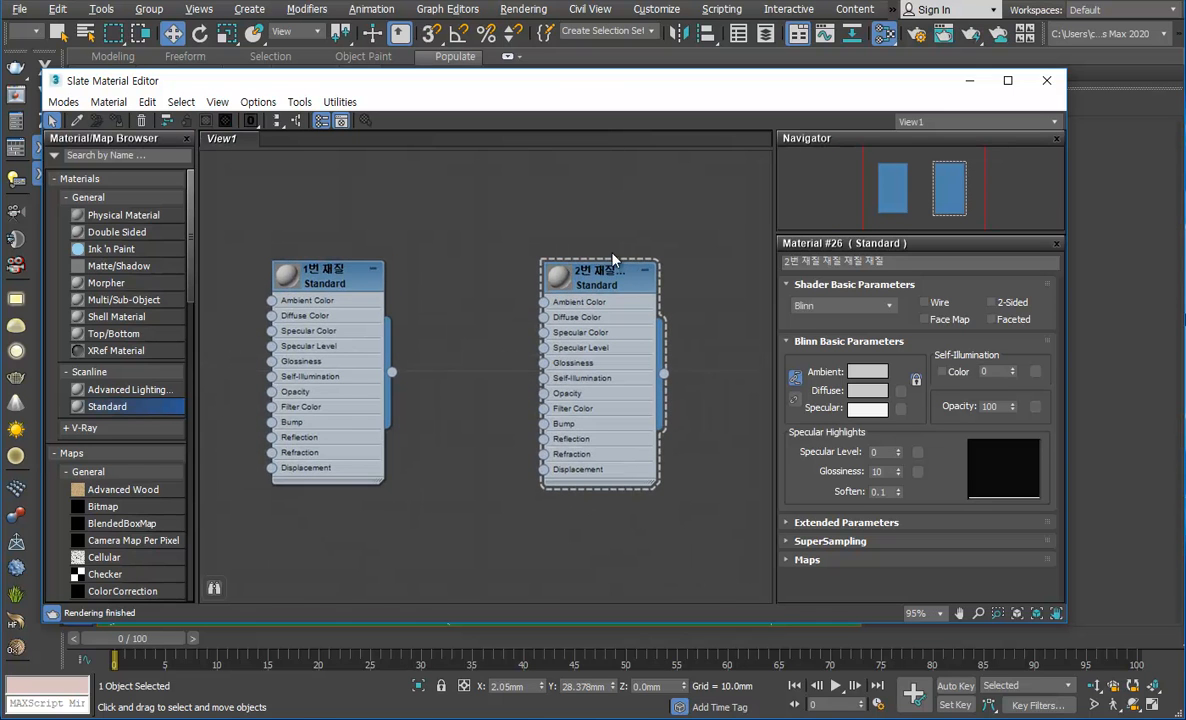
Step: Move the second material node closer to the 1번 재질 node and display each material's parameters in turn
{"action": "left_click_drag", "start_coordinate": [597, 286], "coordinate": [512, 268]}
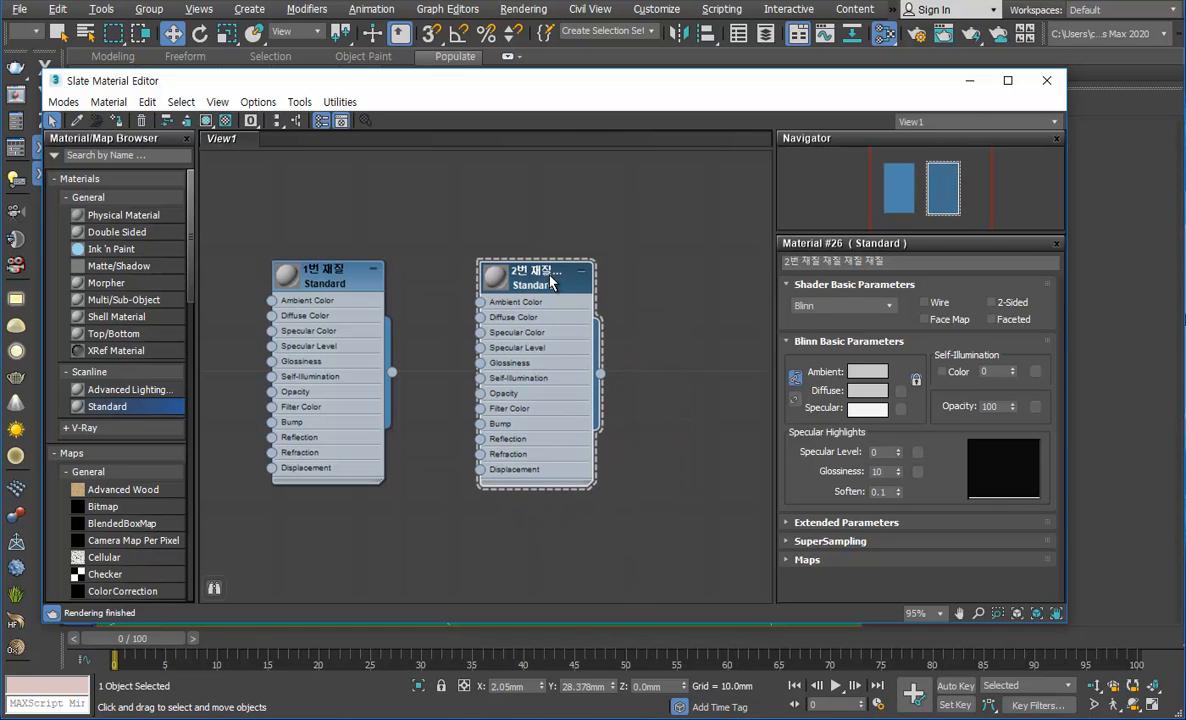
{"action": "left_click", "coordinate": [631, 300]}
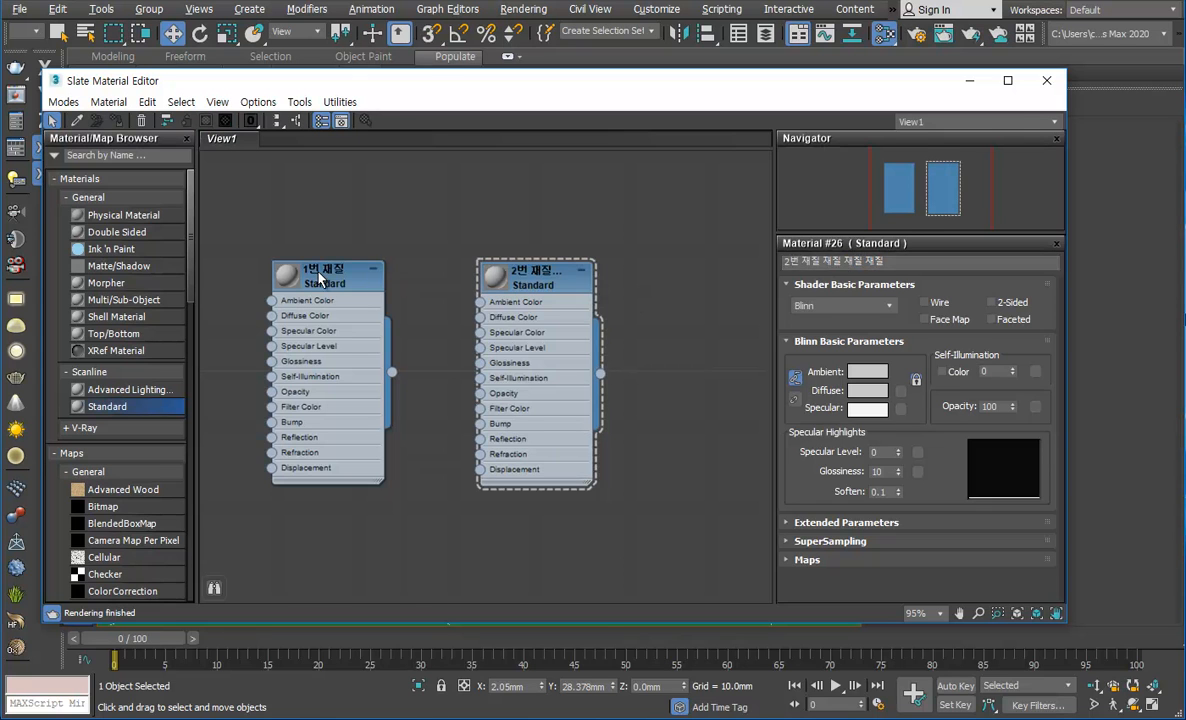
{"action": "left_click", "coordinate": [300, 265]}
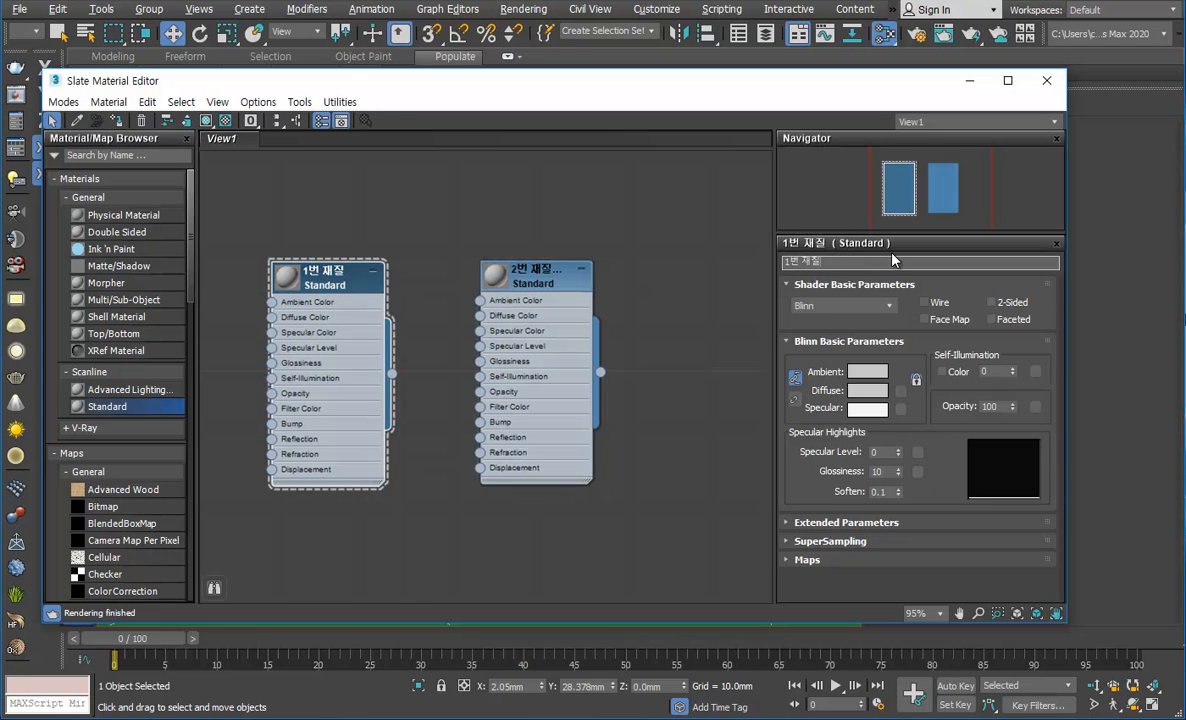
{"action": "left_click", "coordinate": [540, 272]}
{"action": "left_click", "coordinate": [646, 284]}
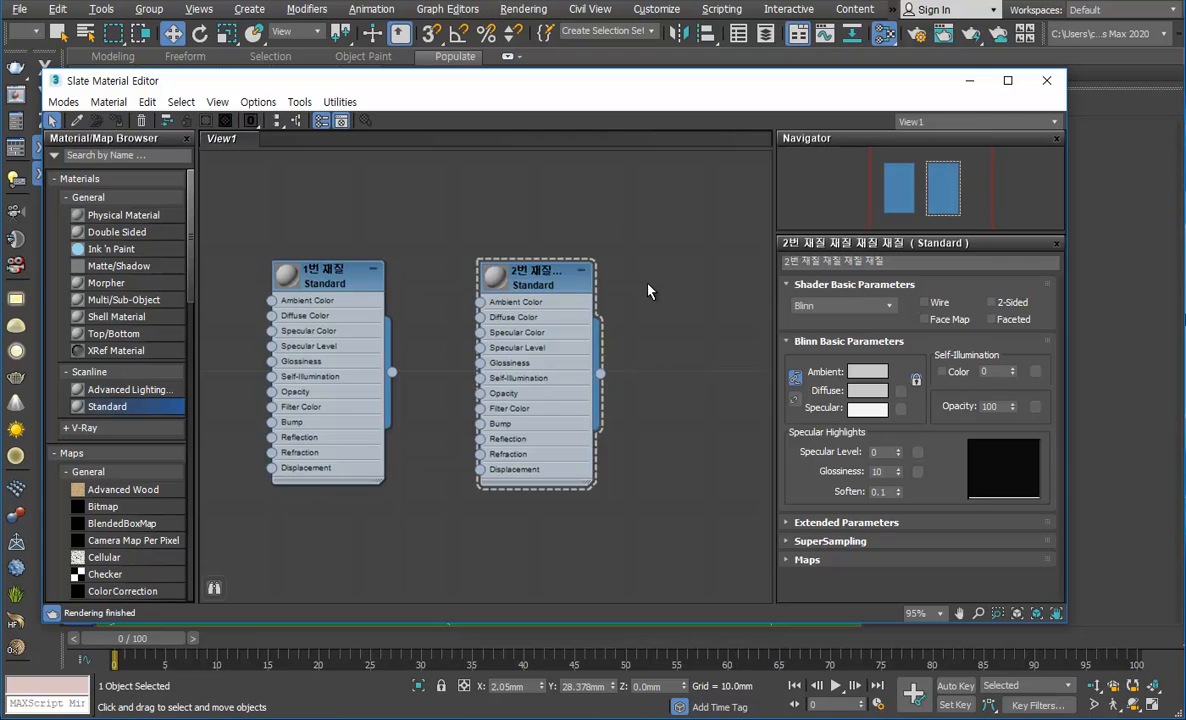
Step: Shorten the second material's name to 2번 재질 by removing the repeated words
{"action": "middle_click_drag", "start_coordinate": [569, 331], "coordinate": [589, 326]}
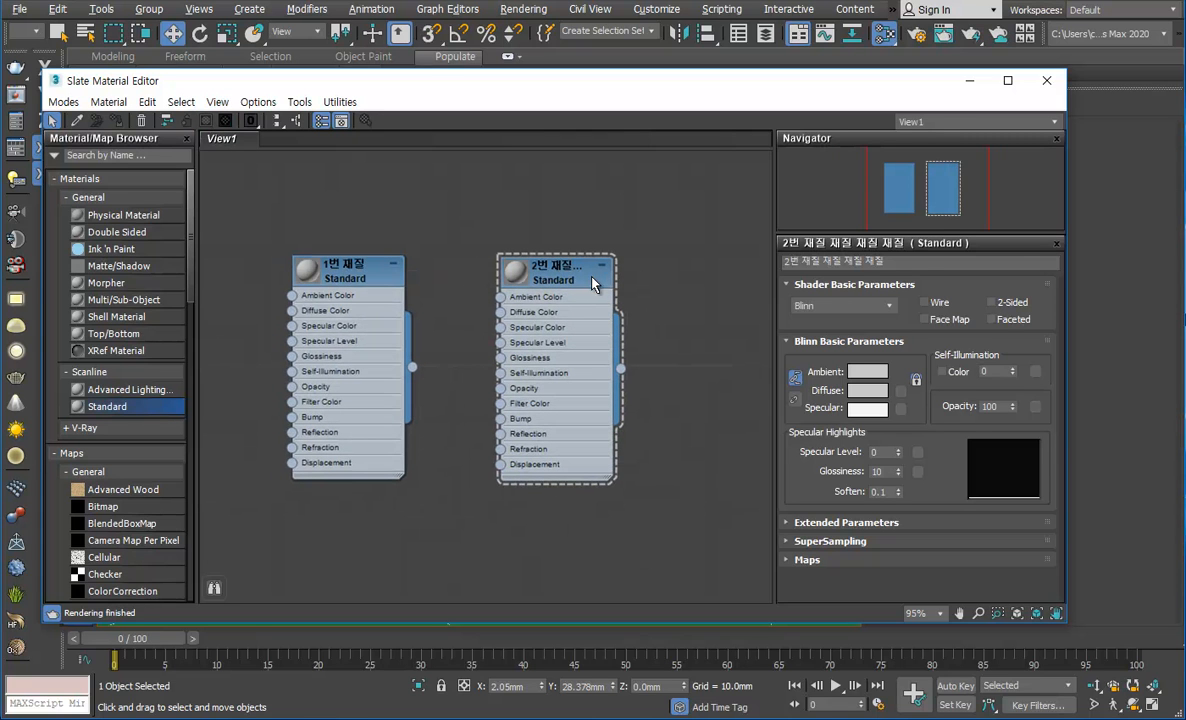
{"action": "left_click_drag", "start_coordinate": [913, 260], "coordinate": [805, 264]}
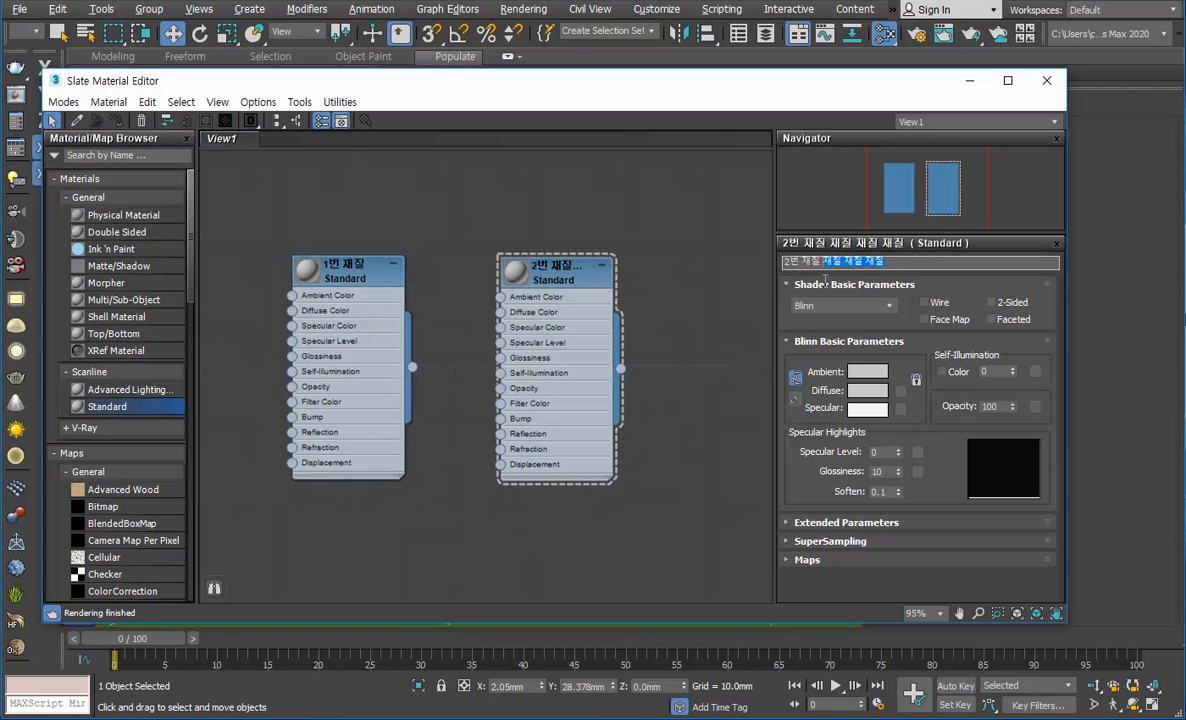
{"action": "key", "text": "BackSpace"}
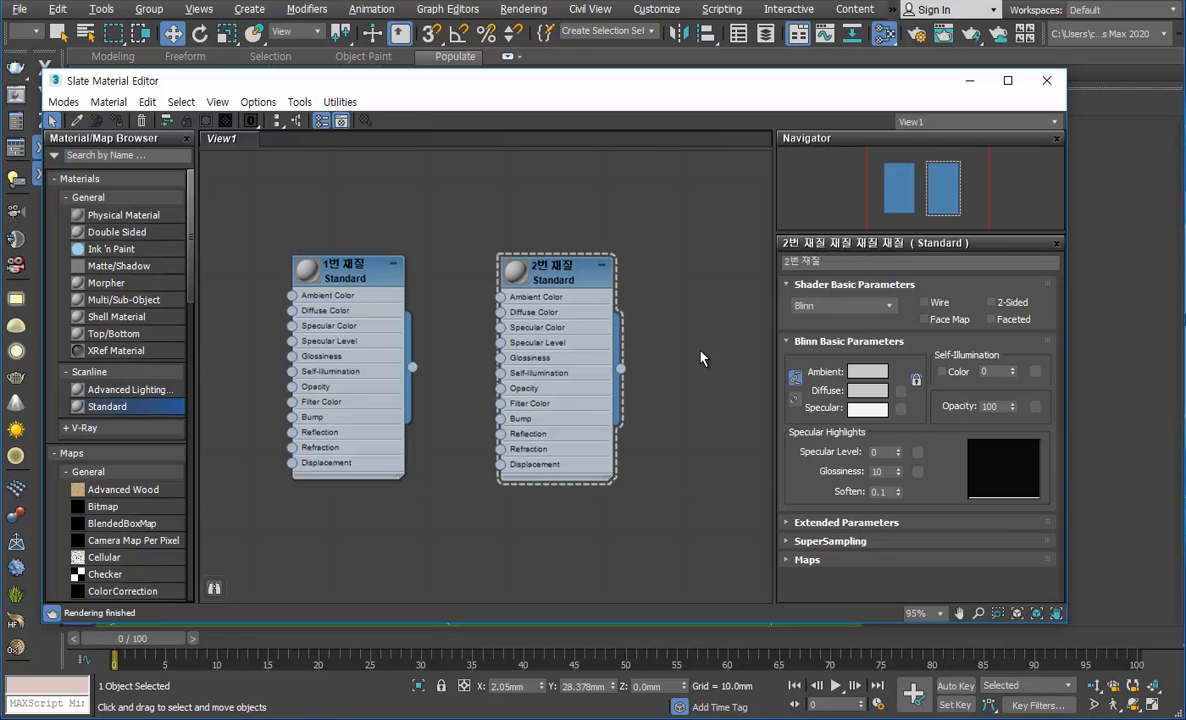
{"action": "scroll", "coordinate": [701, 358], "scroll_direction": "down", "scroll_amount": 3}
{"action": "middle_click_drag", "start_coordinate": [709, 392], "coordinate": [490, 358]}
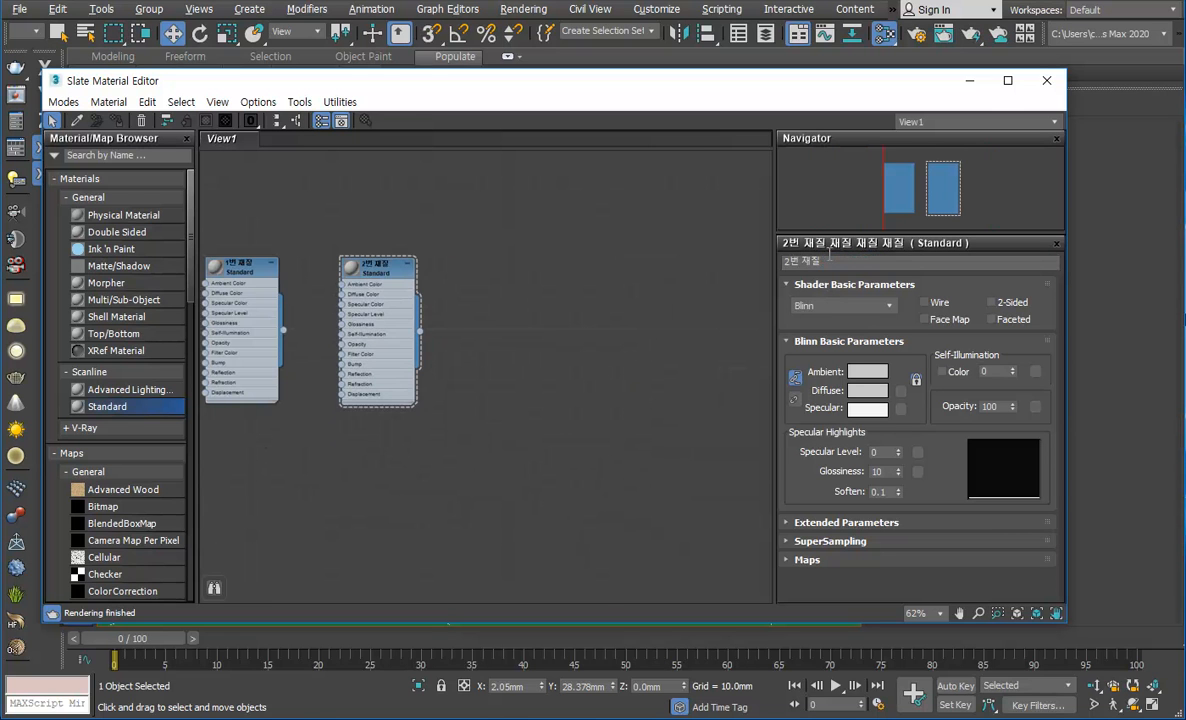
Step: Show the compact Material Editor, return to the Slate Material Editor and select the 2번 재질 node
{"action": "left_click", "coordinate": [1046, 80]}
{"action": "left_click_drag", "start_coordinate": [888, 44], "coordinate": [885, 63]}
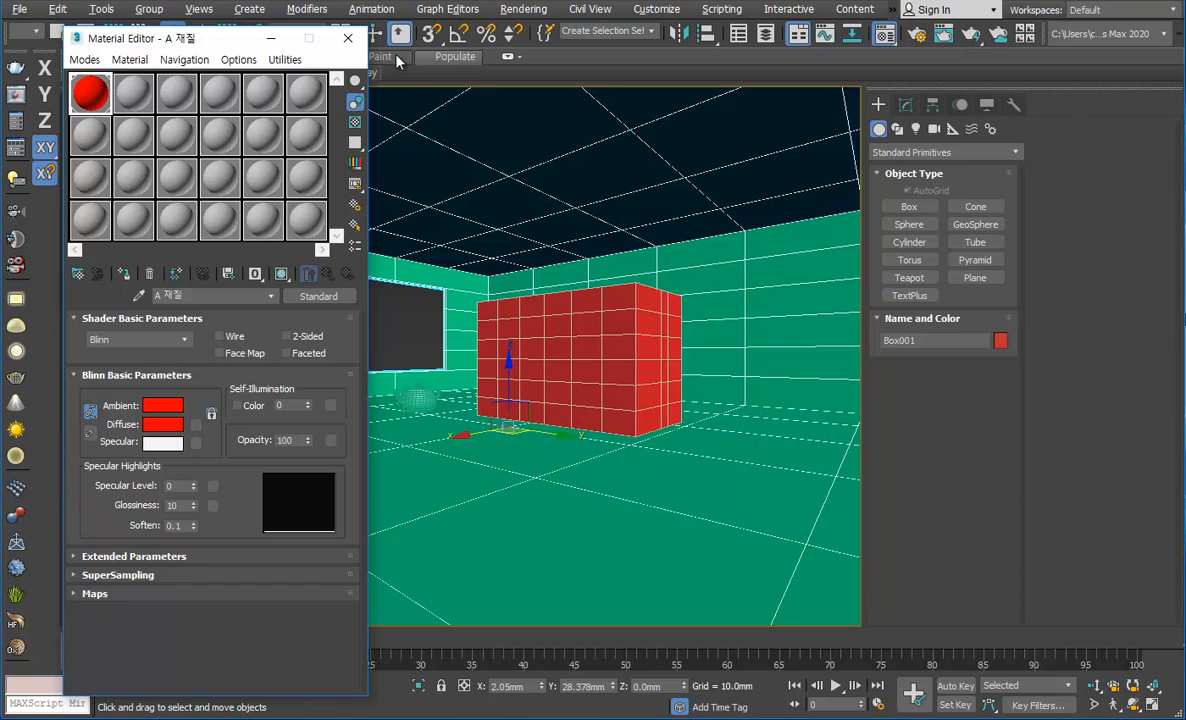
{"action": "left_click", "coordinate": [347, 41]}
{"action": "left_click_drag", "start_coordinate": [827, 44], "coordinate": [828, 74]}
{"action": "left_click", "coordinate": [387, 273]}
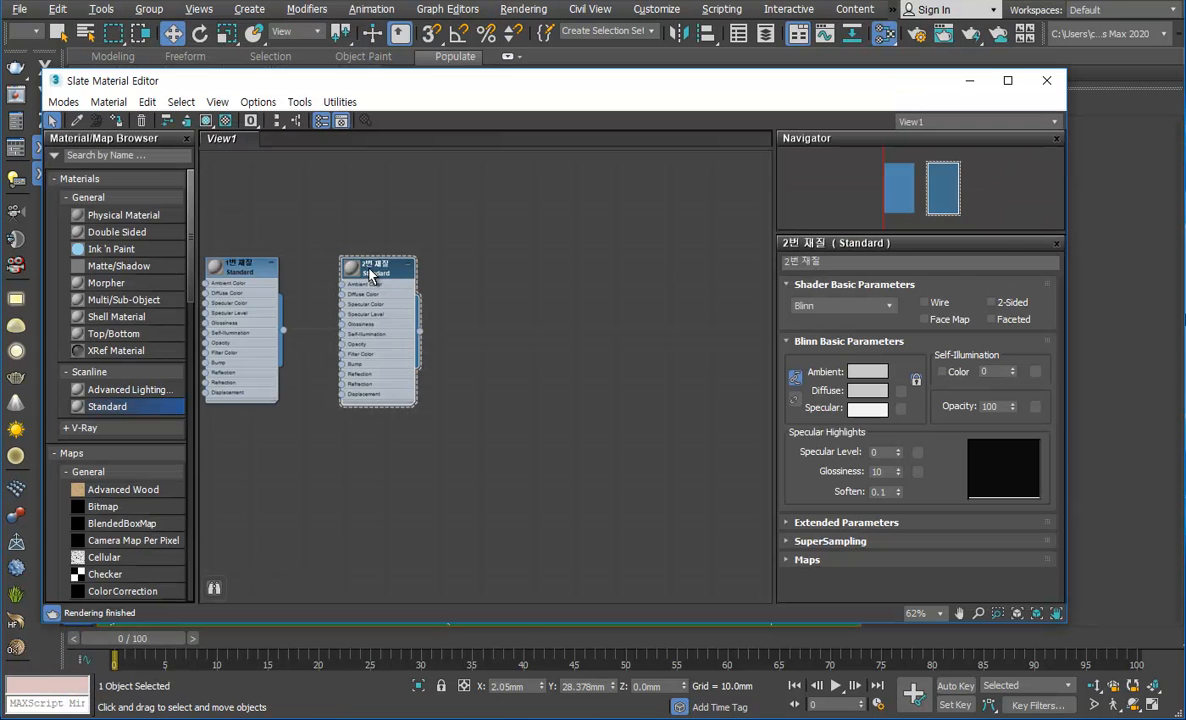
Step: Examine how much working space the node view offers around the two material nodes at various zoom levels
{"action": "scroll", "coordinate": [452, 292], "scroll_direction": "down", "scroll_amount": 5}
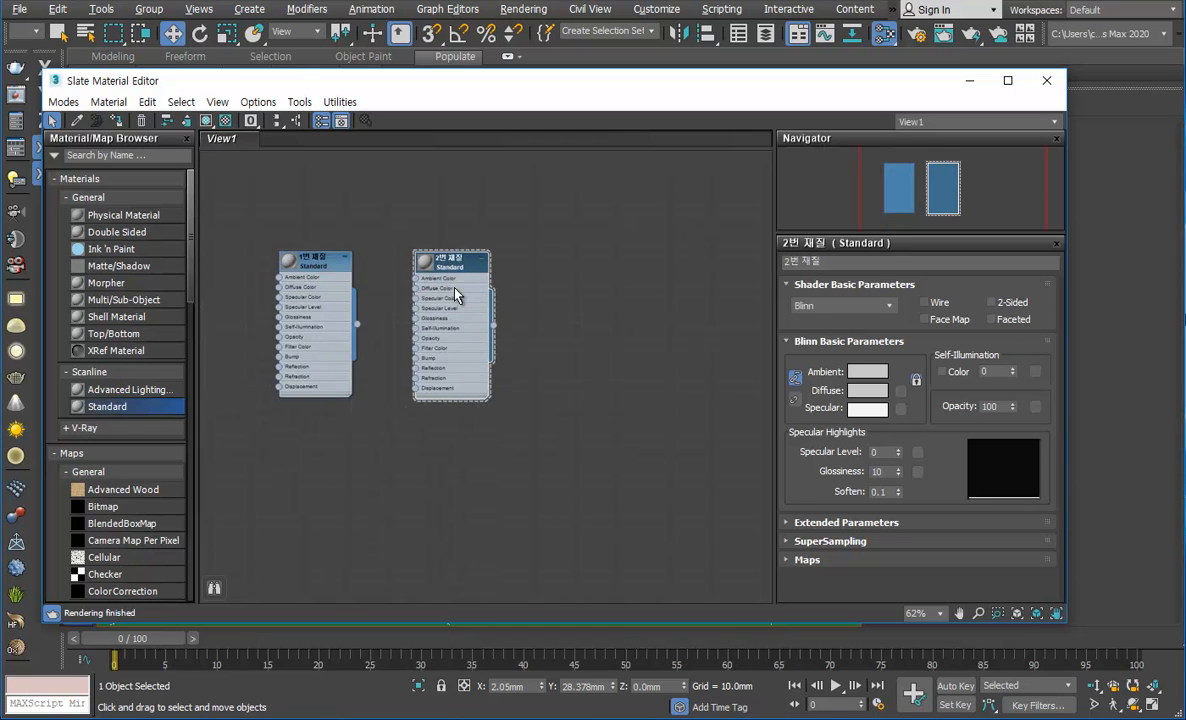
{"action": "scroll", "coordinate": [459, 296], "scroll_direction": "down", "scroll_amount": 6}
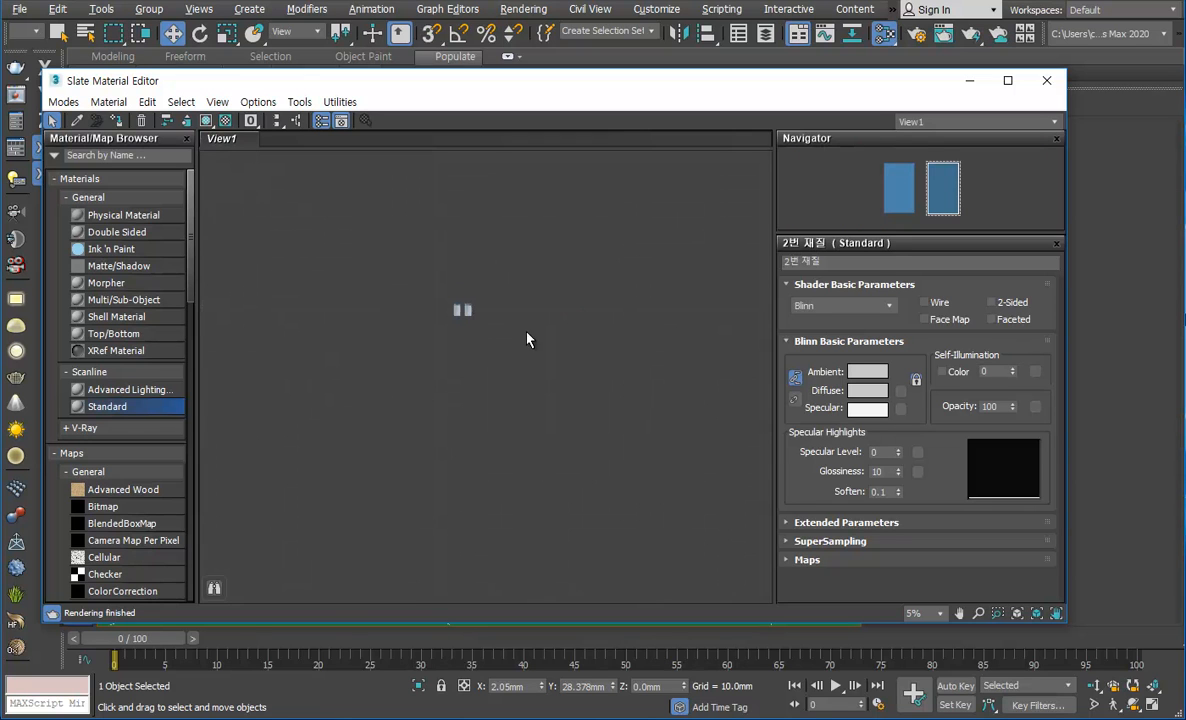
{"action": "middle_click_drag", "start_coordinate": [613, 229], "coordinate": [601, 291]}
{"action": "middle_click_drag", "start_coordinate": [444, 497], "coordinate": [225, 281]}
{"action": "scroll", "coordinate": [519, 323], "scroll_direction": "up", "scroll_amount": 5}
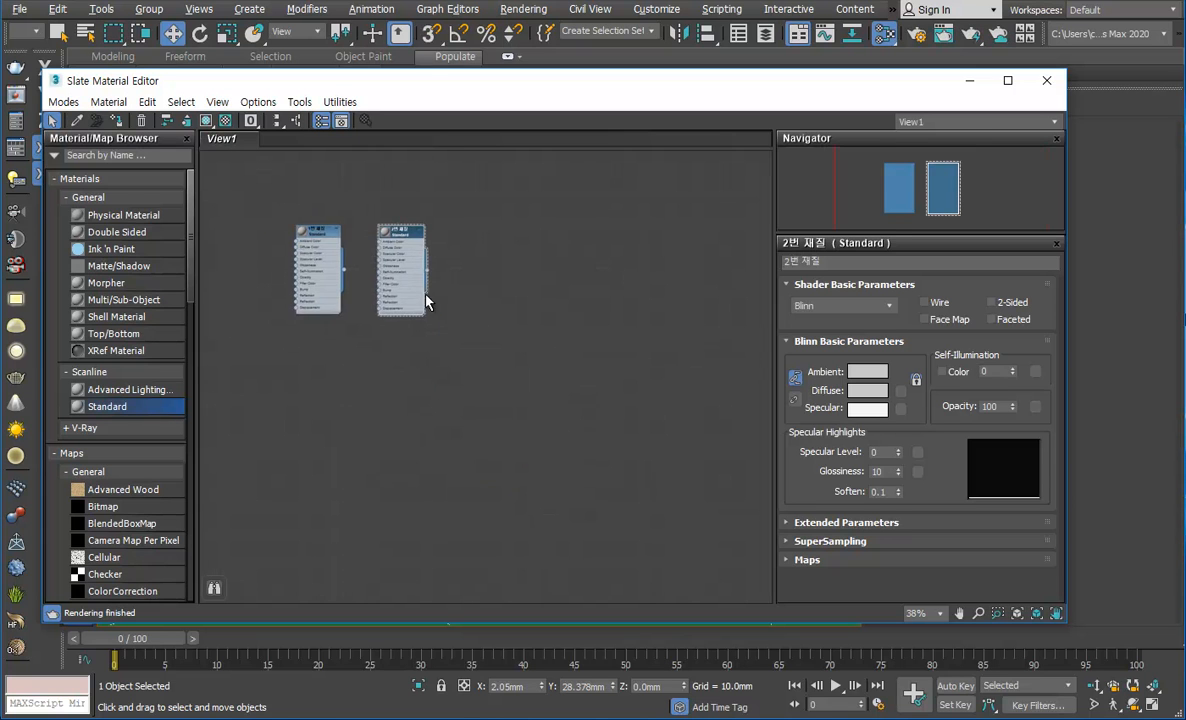
{"action": "scroll", "coordinate": [402, 273], "scroll_direction": "down", "scroll_amount": 5}
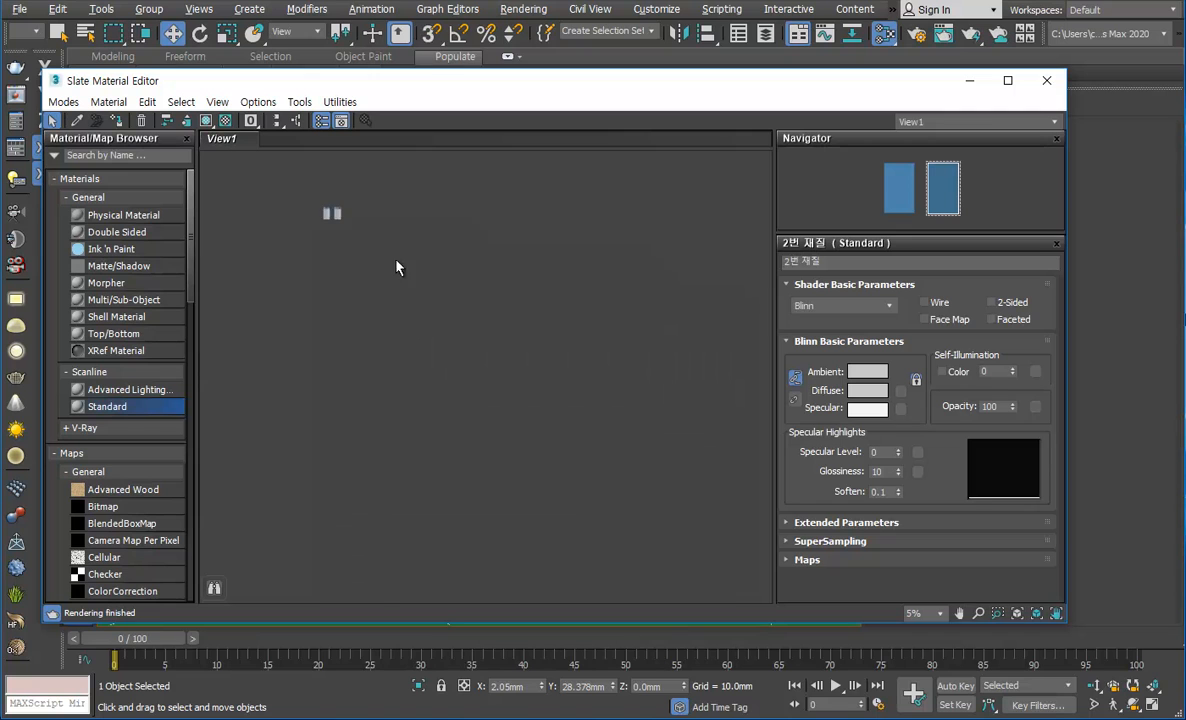
{"action": "middle_click_drag", "start_coordinate": [464, 223], "coordinate": [457, 216]}
{"action": "scroll", "coordinate": [339, 192], "scroll_direction": "up", "scroll_amount": 3}
{"action": "scroll", "coordinate": [282, 198], "scroll_direction": "down", "scroll_amount": 2}
{"action": "scroll", "coordinate": [281, 204], "scroll_direction": "up", "scroll_amount": 3}
{"action": "scroll", "coordinate": [348, 225], "scroll_direction": "down", "scroll_amount": 3}
{"action": "scroll", "coordinate": [350, 232], "scroll_direction": "up", "scroll_amount": 3}
{"action": "left_click_drag", "start_coordinate": [434, 168], "coordinate": [267, 302]}
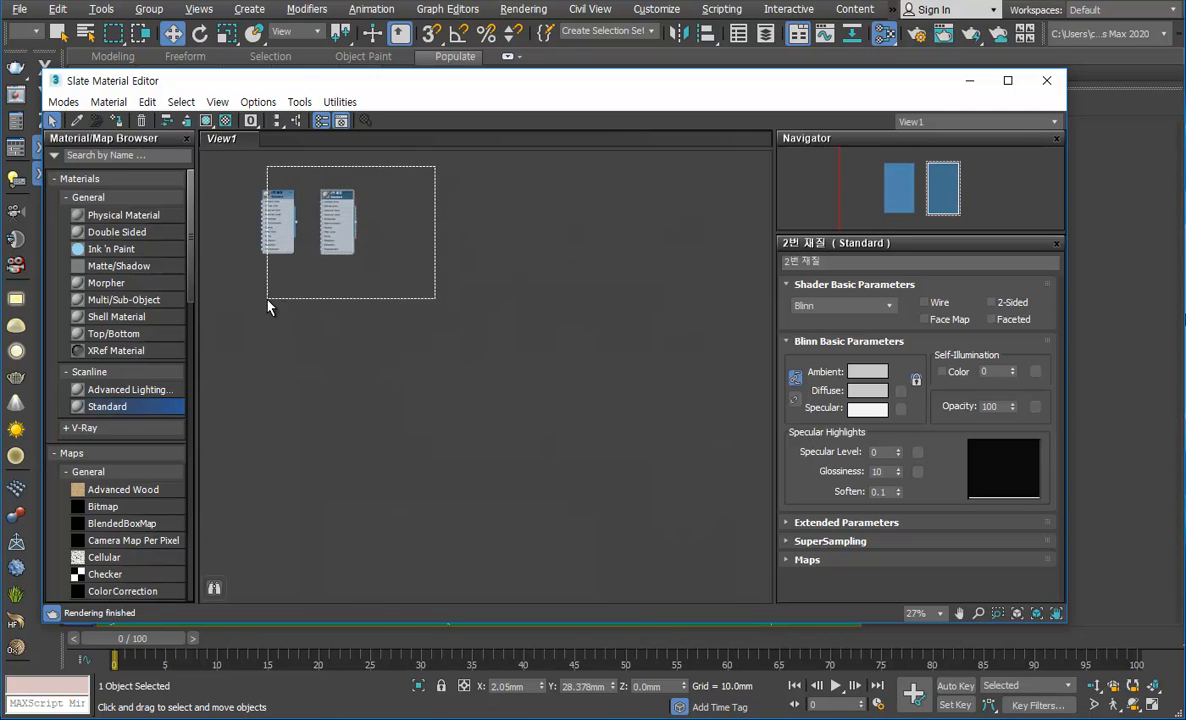
{"action": "scroll", "coordinate": [341, 295], "scroll_direction": "down", "scroll_amount": 5}
{"action": "middle_click_drag", "start_coordinate": [344, 294], "coordinate": [284, 207]}
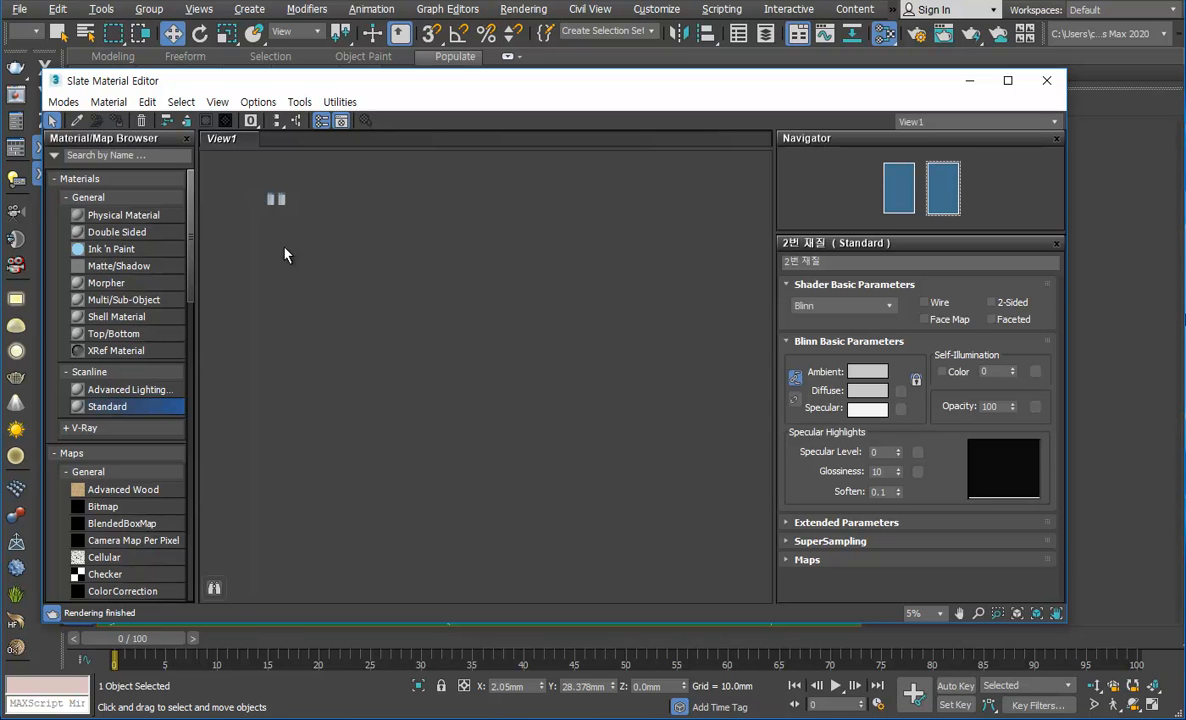
{"action": "scroll", "coordinate": [354, 258], "scroll_direction": "up", "scroll_amount": 3}
{"action": "scroll", "coordinate": [405, 253], "scroll_direction": "up", "scroll_amount": 3}
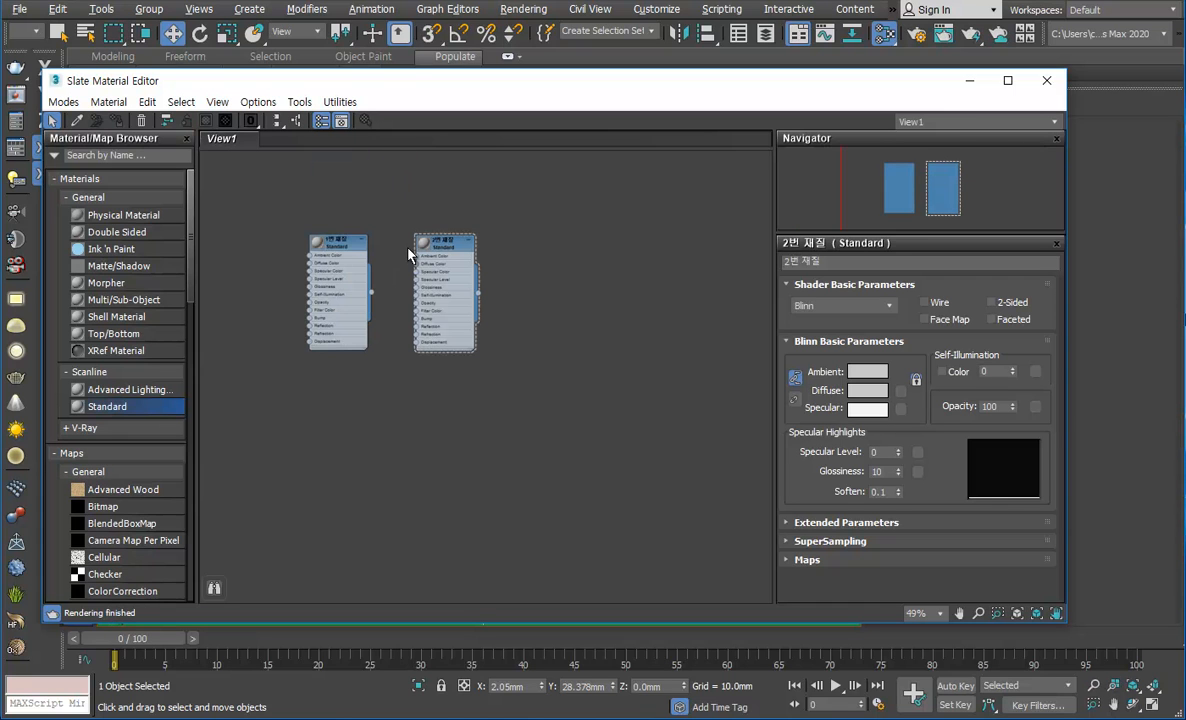
{"action": "scroll", "coordinate": [548, 259], "scroll_direction": "down", "scroll_amount": 8}
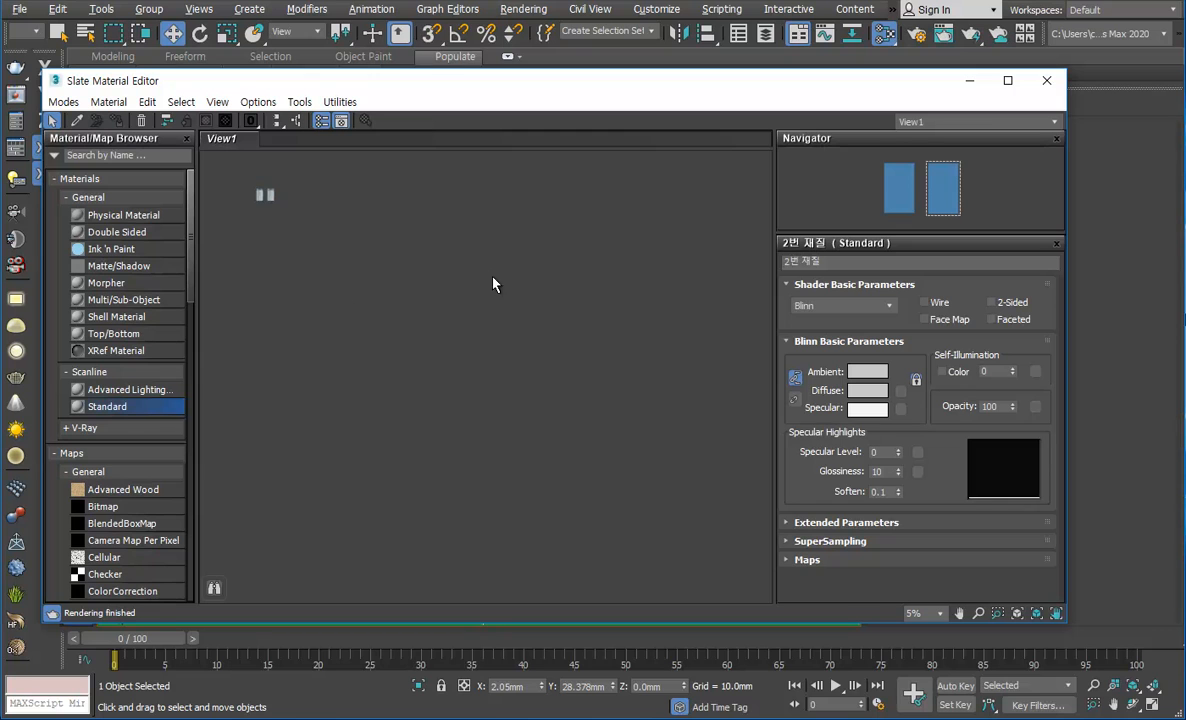
{"action": "scroll", "coordinate": [535, 278], "scroll_direction": "up", "scroll_amount": 5}
{"action": "middle_click_drag", "start_coordinate": [543, 283], "coordinate": [270, 201]}
{"action": "middle_click_drag", "start_coordinate": [420, 233], "coordinate": [364, 214]}
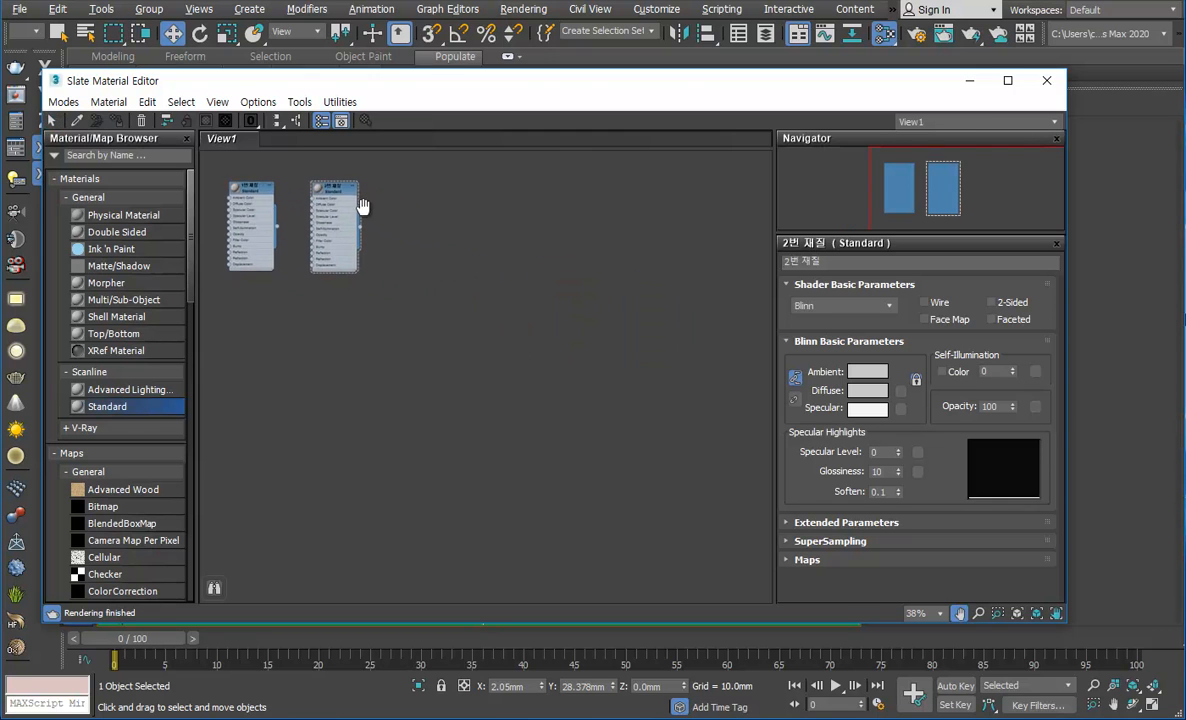
{"action": "scroll", "coordinate": [340, 200], "scroll_direction": "up", "scroll_amount": 1}
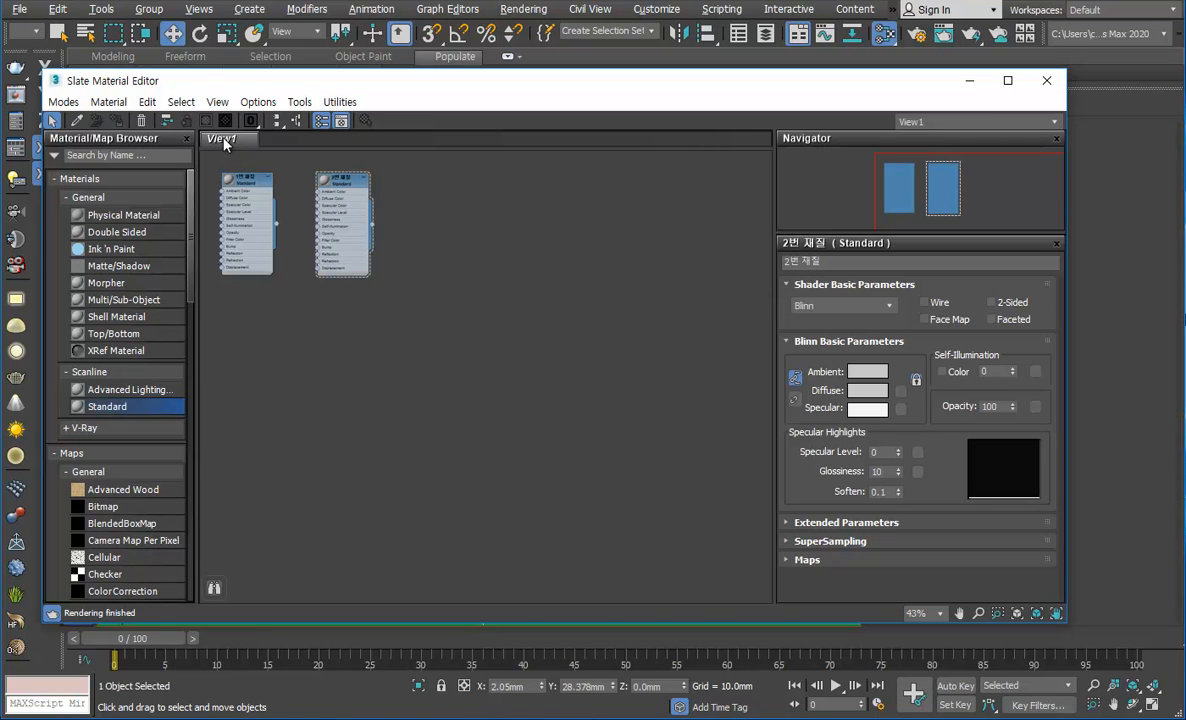
{"action": "middle_click_drag", "start_coordinate": [341, 187], "coordinate": [361, 185]}
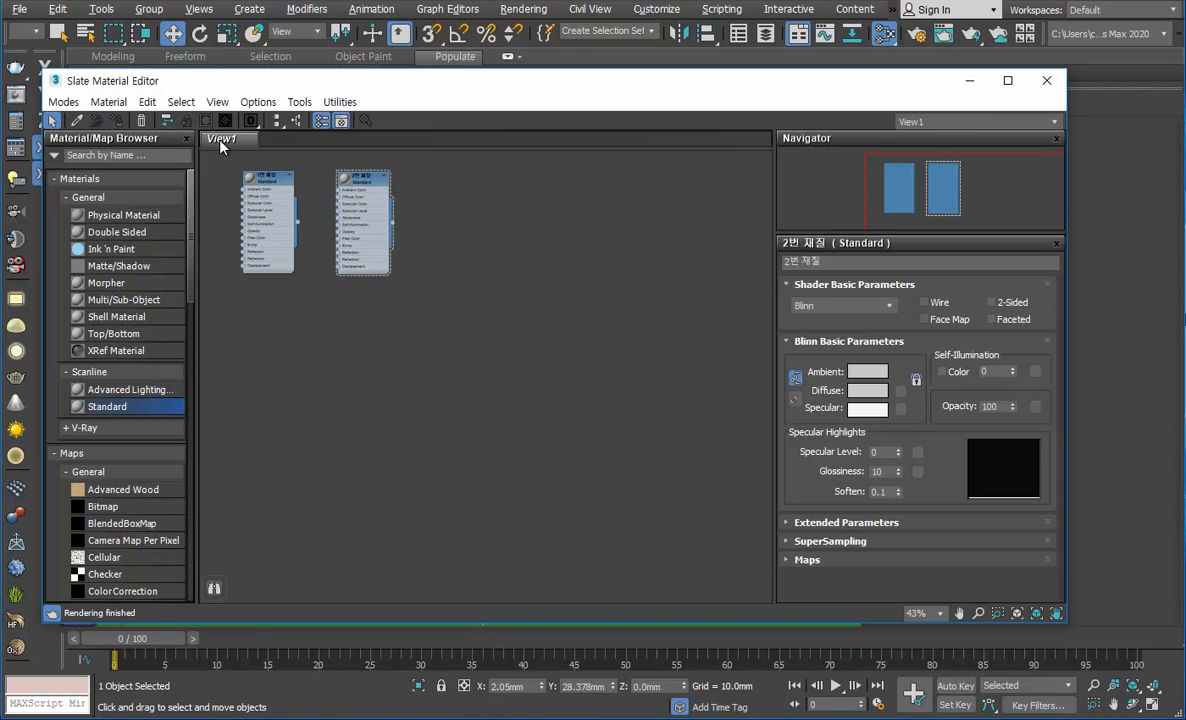
Step: Rename the view View1 as 건물재질
{"action": "right_click", "coordinate": [222, 146]}
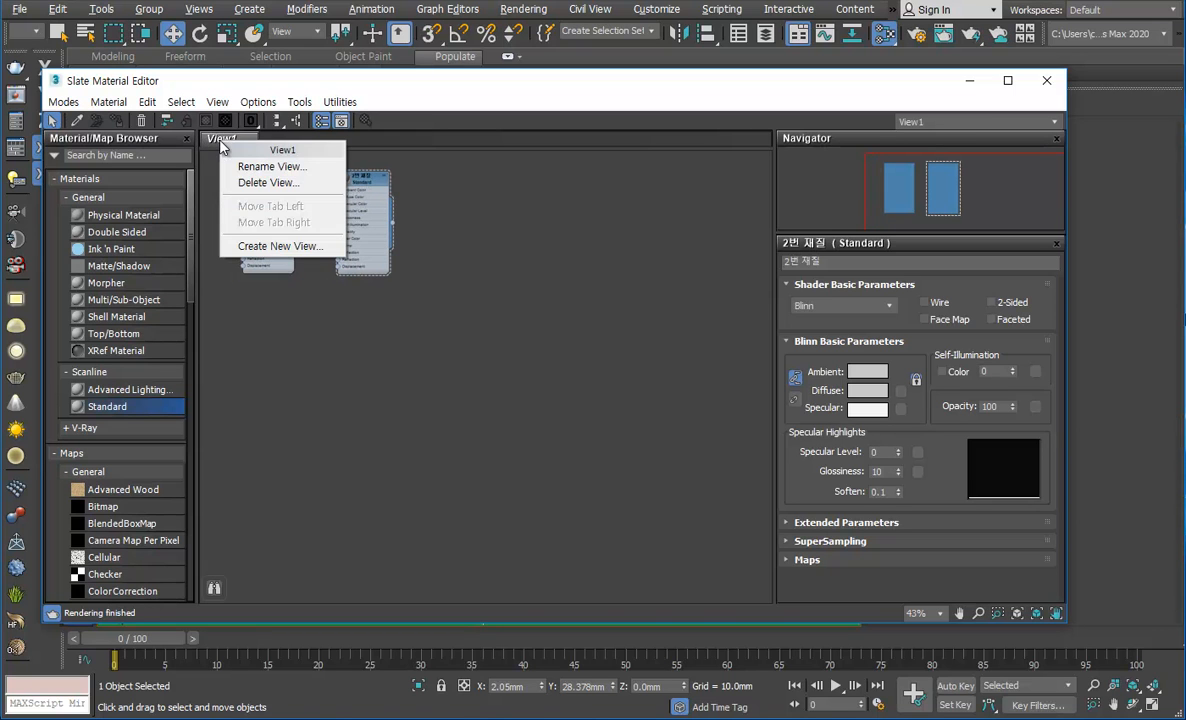
{"action": "left_click", "coordinate": [268, 166]}
{"action": "left_click_drag", "start_coordinate": [268, 137], "coordinate": [532, 183]}
{"action": "type", "text": "Q"}
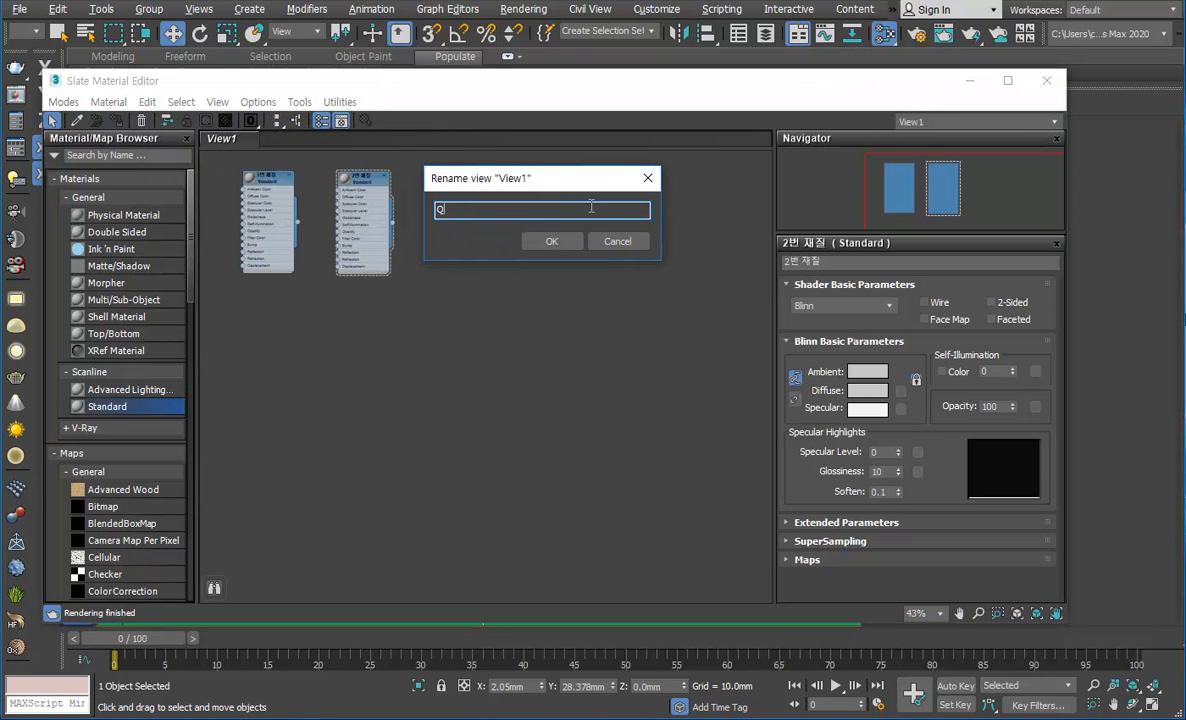
{"action": "type", "text": "건물재질"}
{"action": "key", "text": "Return"}
Step: Create a new node view named 가구재질
{"action": "right_click", "coordinate": [379, 136]}
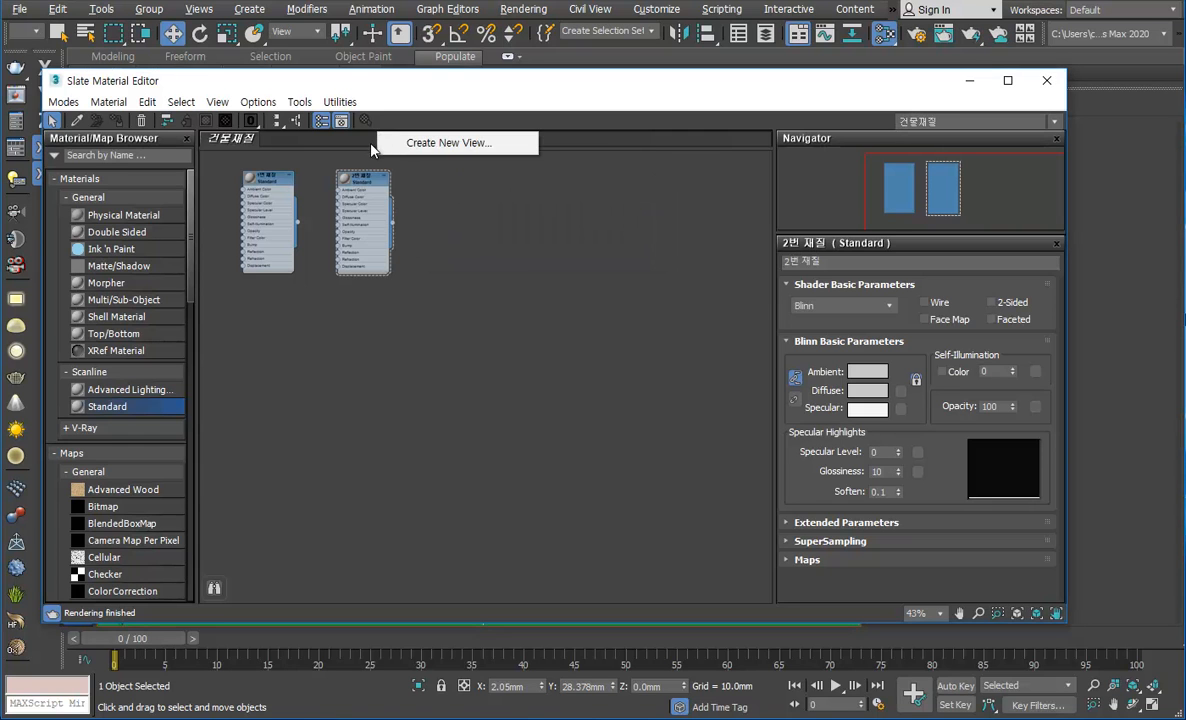
{"action": "left_click", "coordinate": [354, 142]}
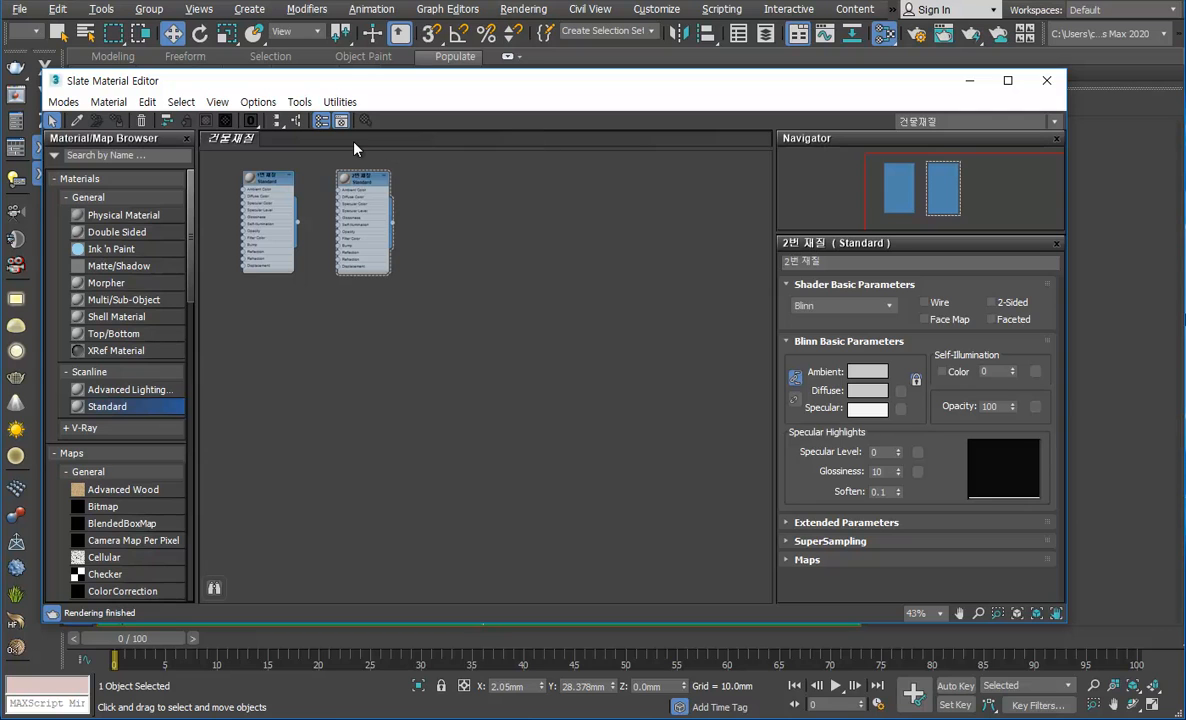
{"action": "right_click", "coordinate": [354, 146]}
{"action": "left_click", "coordinate": [384, 148]}
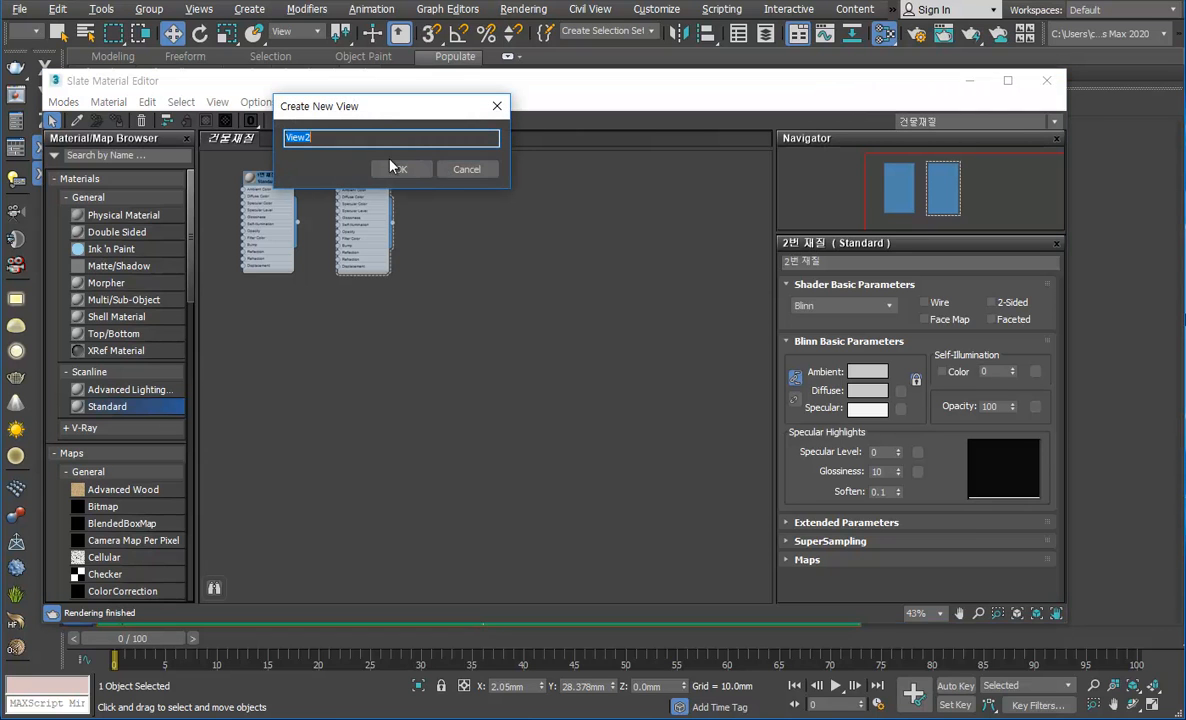
{"action": "type", "text": "가구재질"}
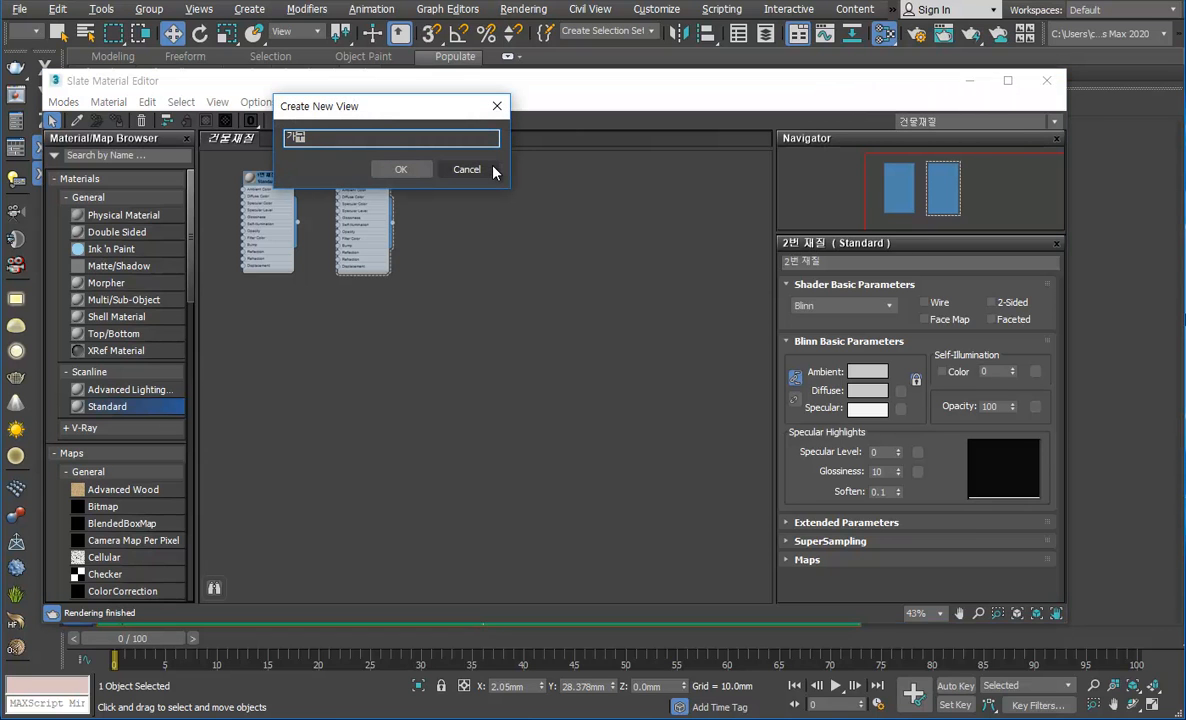
{"action": "key", "text": "Return"}
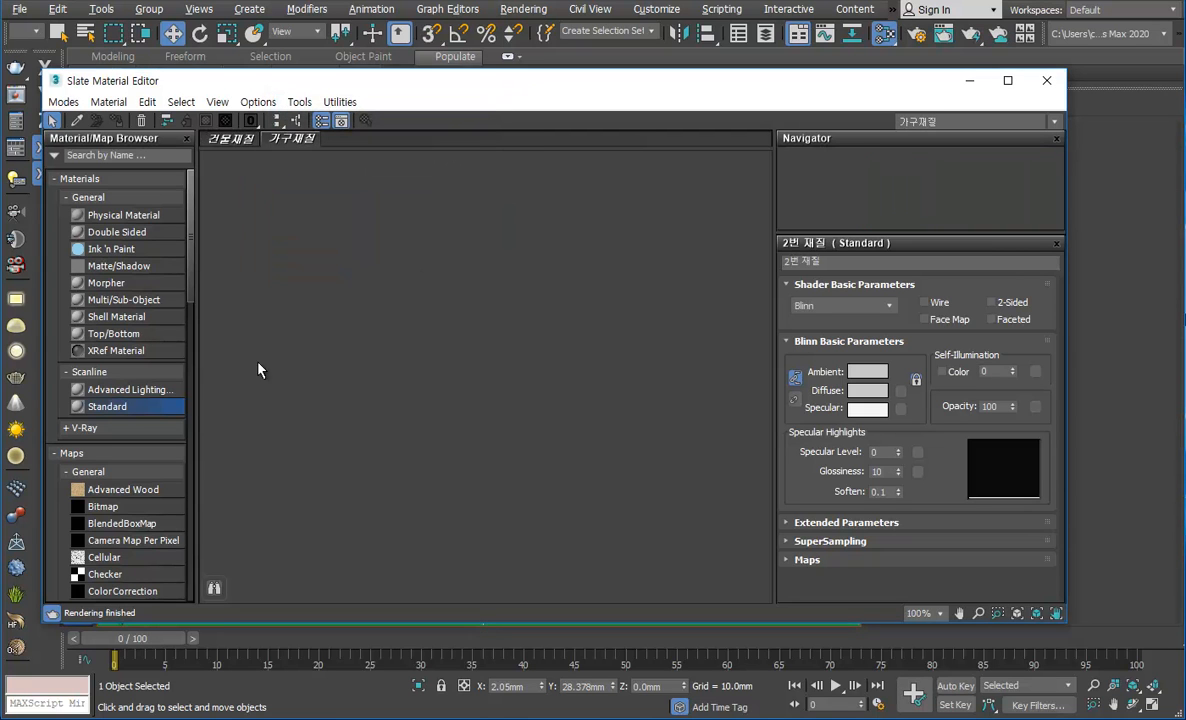
Step: Compare the 건물재질 and 가구재질 views by alternating between them, ending on 건물재질
{"action": "left_click", "coordinate": [230, 143]}
{"action": "left_click", "coordinate": [280, 142]}
{"action": "left_click", "coordinate": [233, 140]}
{"action": "left_click", "coordinate": [280, 142]}
{"action": "left_click", "coordinate": [231, 139]}
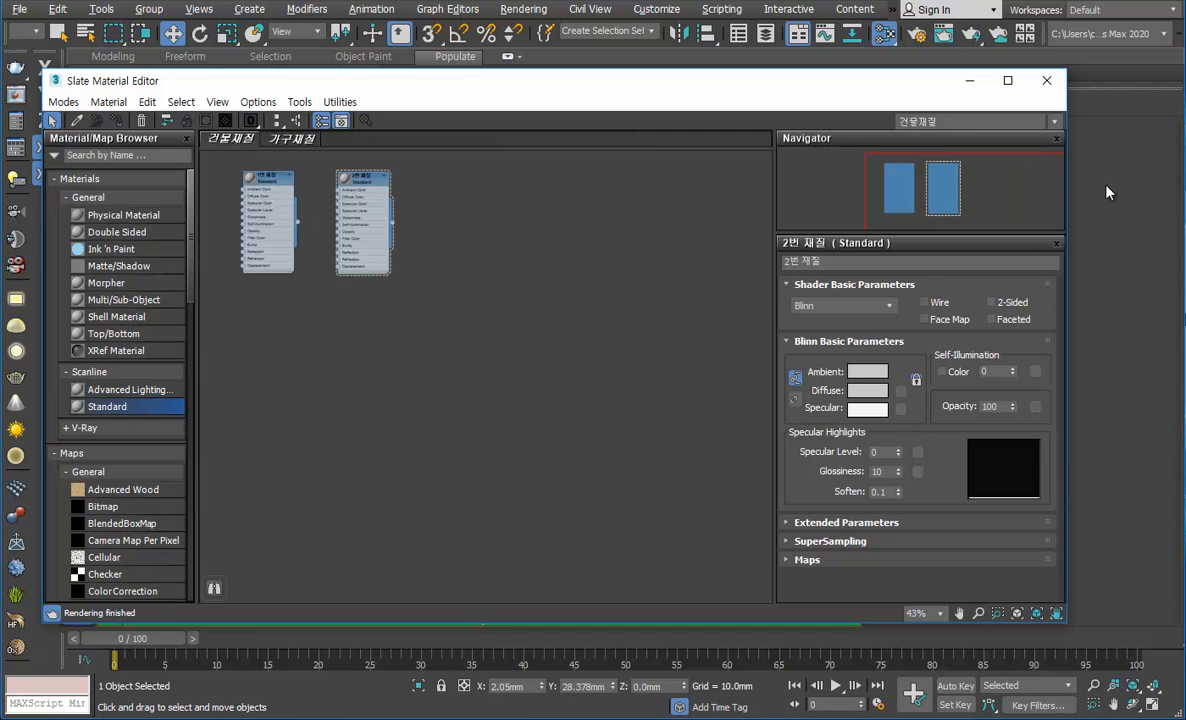
Step: Look at the compact Material Editor's sample slots again, and reopen the Slate Material Editor
{"action": "left_click", "coordinate": [1046, 80]}
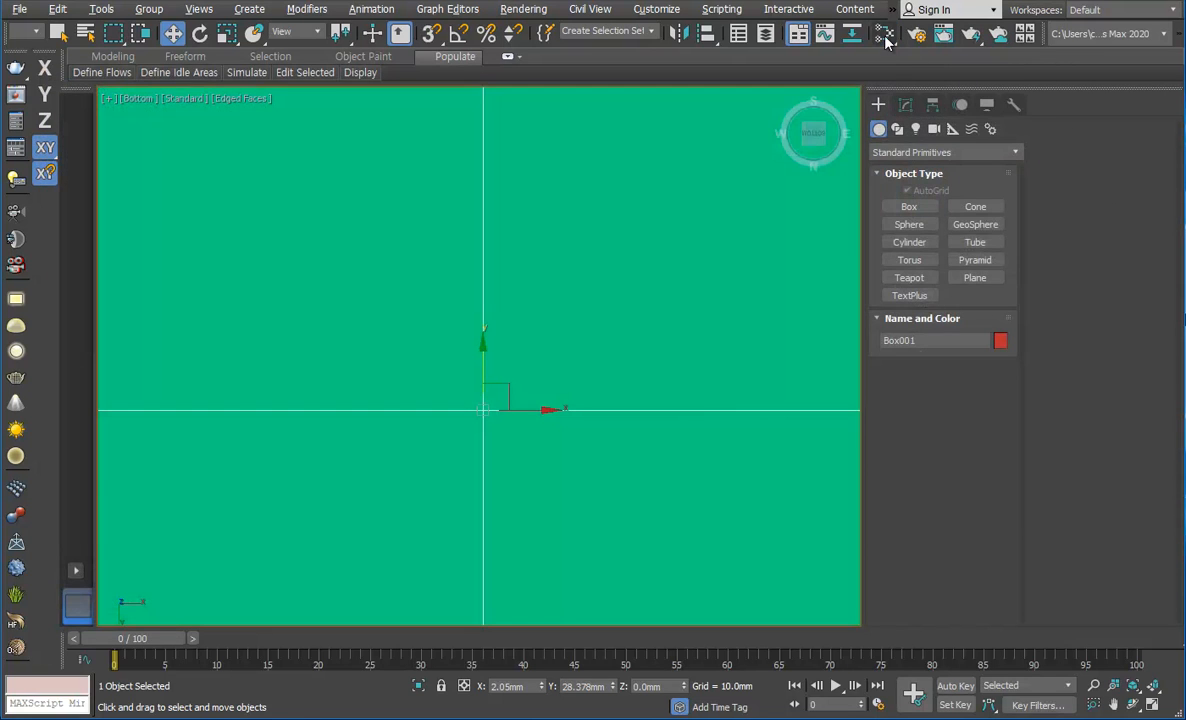
{"action": "left_click", "coordinate": [887, 62]}
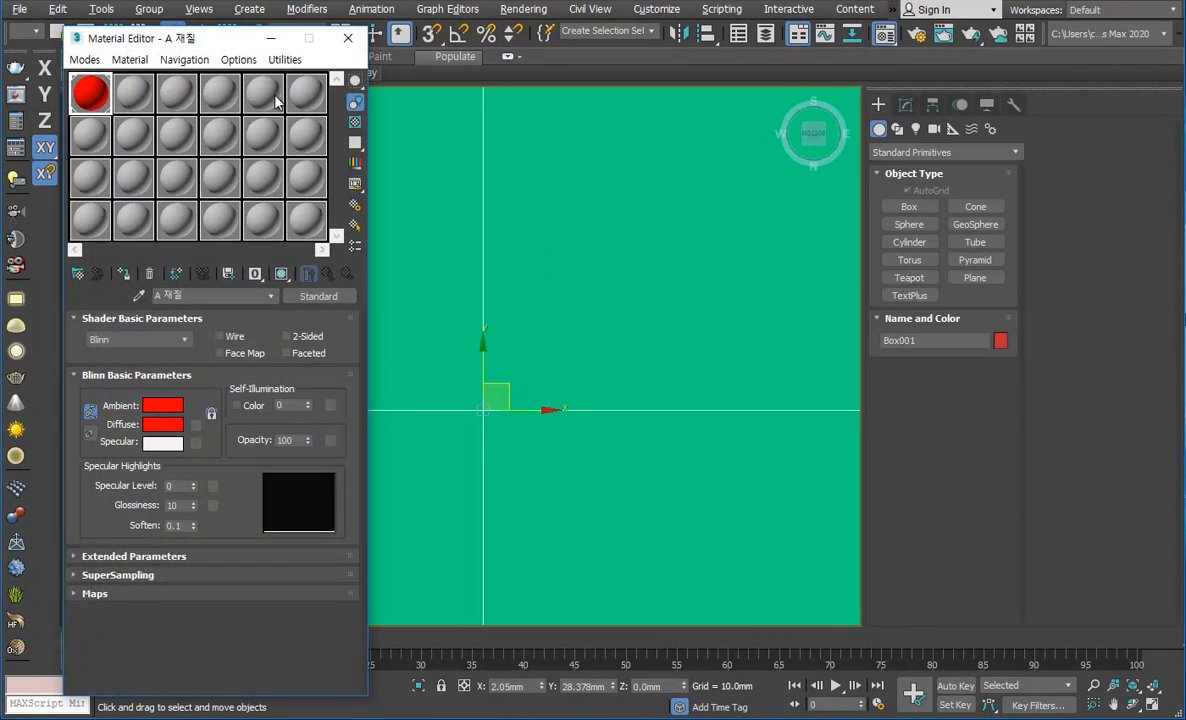
{"action": "left_click", "coordinate": [347, 38]}
{"action": "left_click_drag", "start_coordinate": [885, 35], "coordinate": [887, 89]}
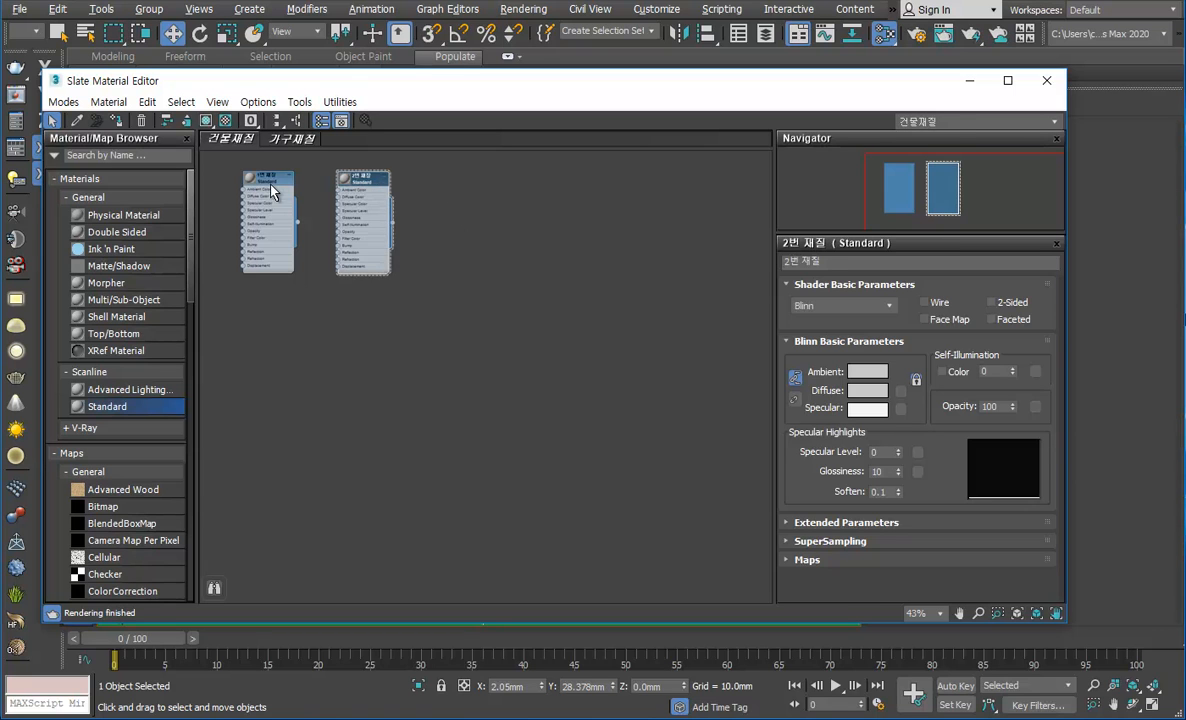
Step: Delete the 2번 재질 node from the 건물재질 view and check the 가구재질 view before returning to 건물재질
{"action": "key", "text": "Delete"}
{"action": "middle_click_drag", "start_coordinate": [286, 224], "coordinate": [370, 247]}
{"action": "scroll", "coordinate": [325, 184], "scroll_direction": "up", "scroll_amount": 5}
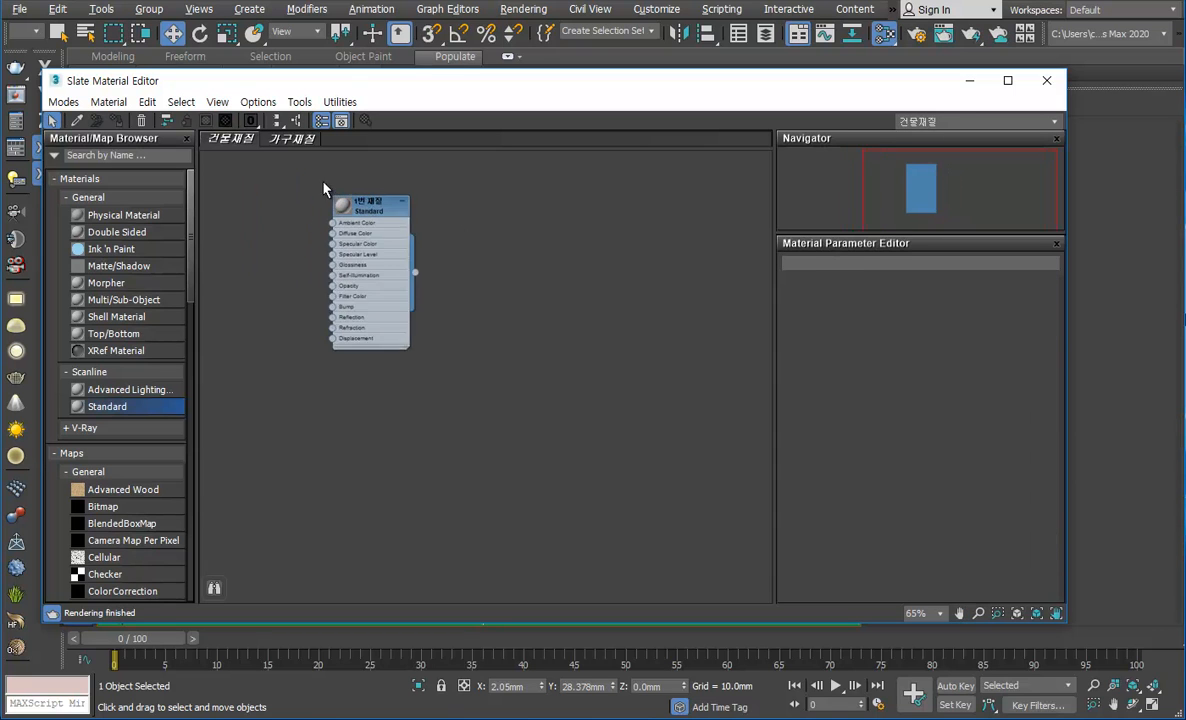
{"action": "left_click", "coordinate": [279, 141]}
{"action": "left_click", "coordinate": [247, 143]}
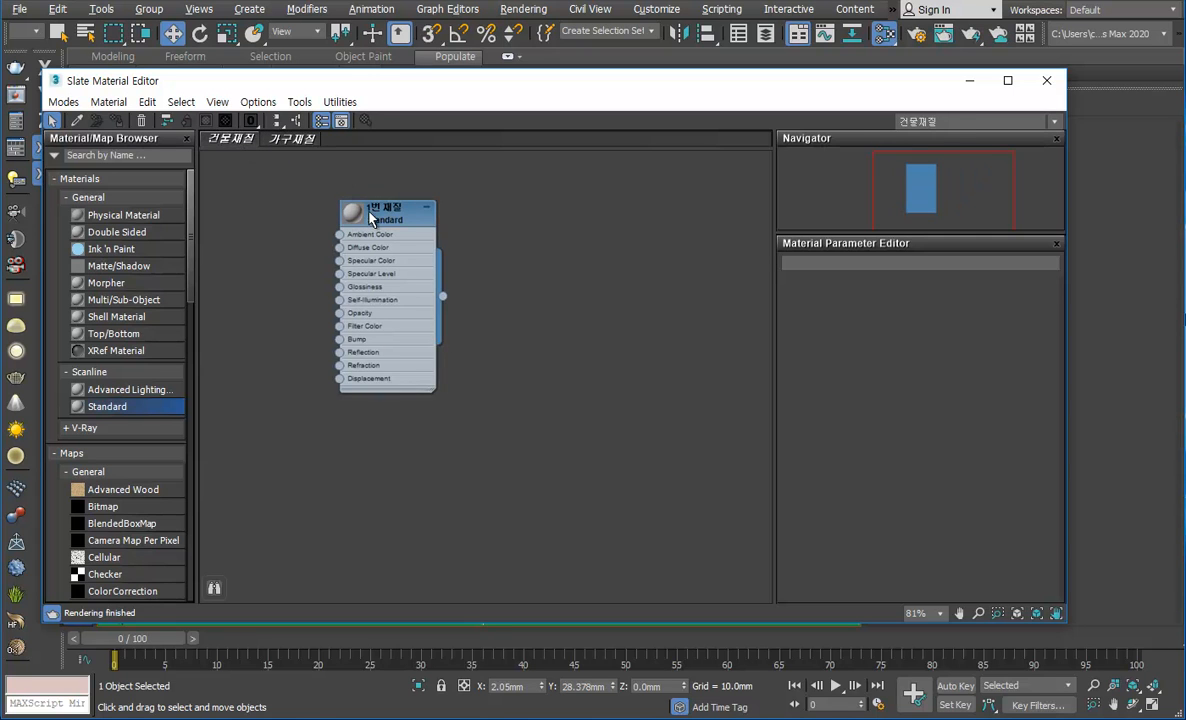
Step: Delete the remaining 1번 재질 node so the 건물재질 view is empty
{"action": "middle_click_drag", "start_coordinate": [370, 217], "coordinate": [283, 207]}
{"action": "scroll", "coordinate": [340, 262], "scroll_direction": "up", "scroll_amount": 2}
{"action": "scroll", "coordinate": [350, 284], "scroll_direction": "down", "scroll_amount": 1}
{"action": "middle_click_drag", "start_coordinate": [350, 272], "coordinate": [408, 246]}
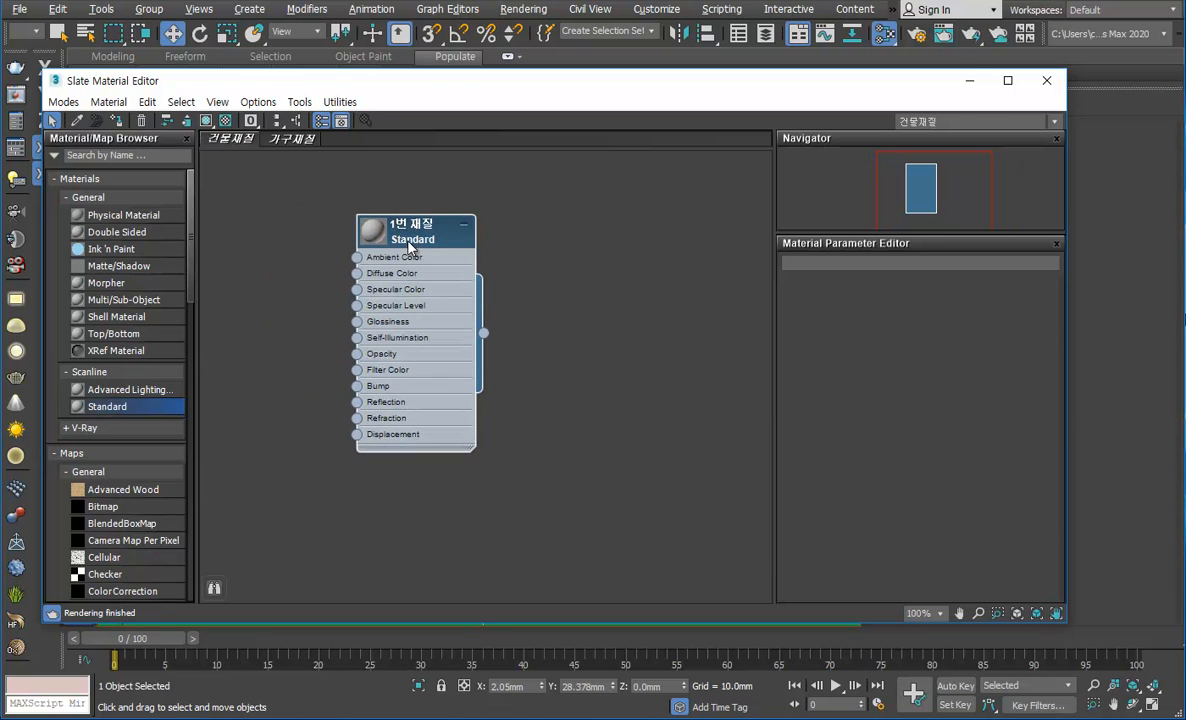
{"action": "double_click", "coordinate": [408, 244]}
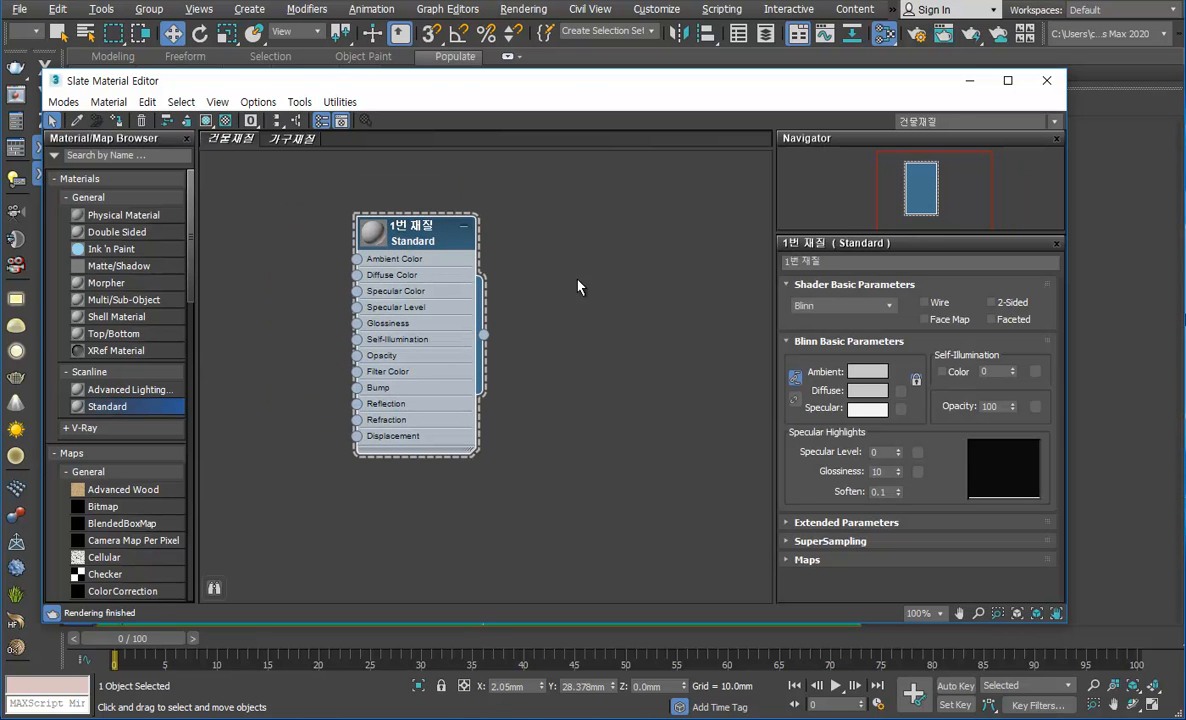
{"action": "key", "text": "Delete"}
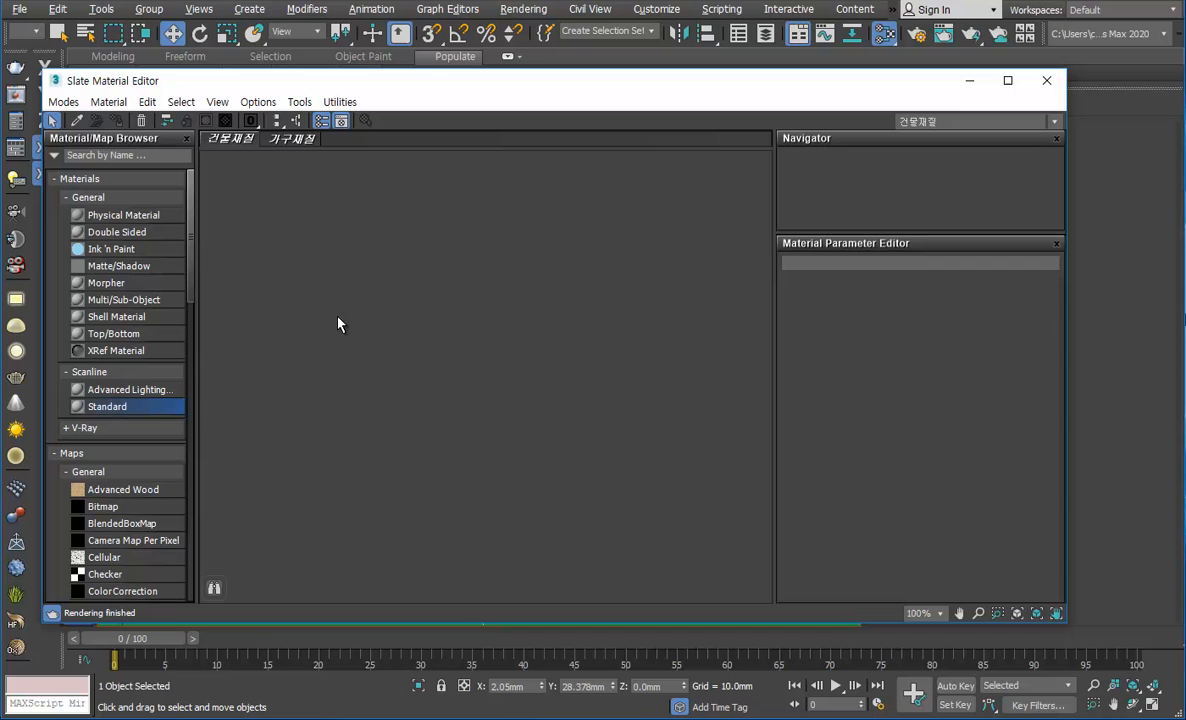
Step: Expand the V-Ray category in the Material/Map Browser to show its materials
{"action": "left_click", "coordinate": [136, 432]}
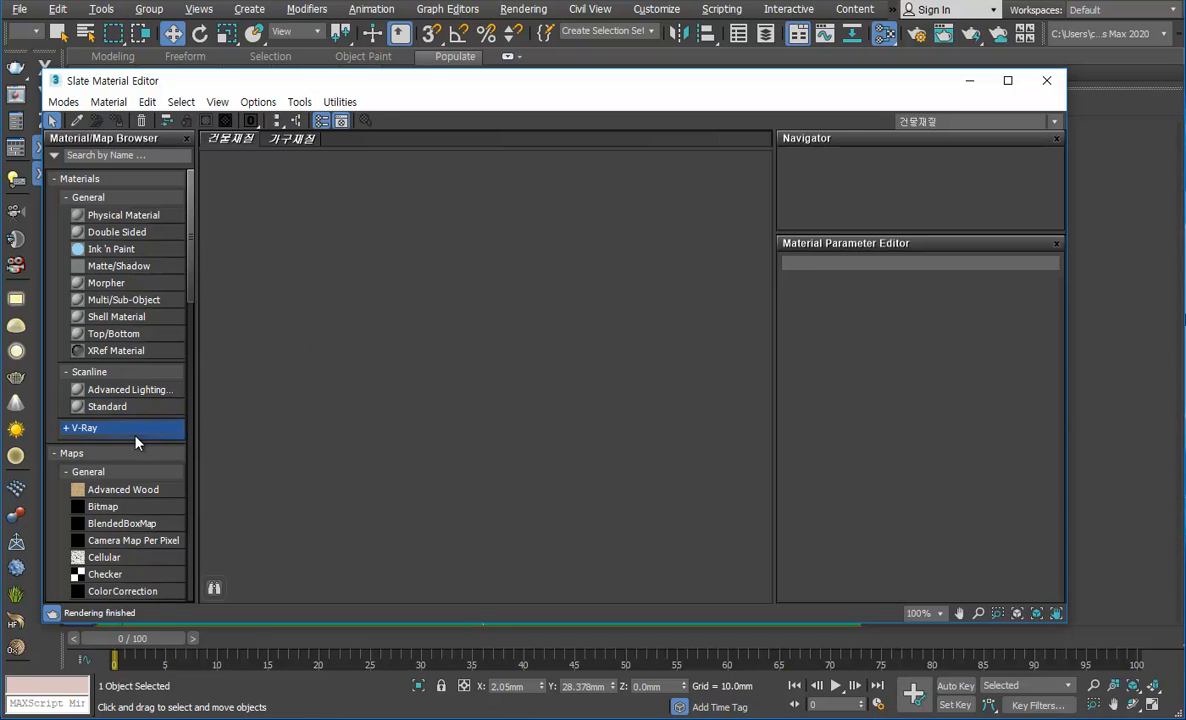
{"action": "left_click", "coordinate": [63, 428]}
{"action": "scroll", "coordinate": [190, 278], "scroll_direction": "down", "scroll_amount": 5}
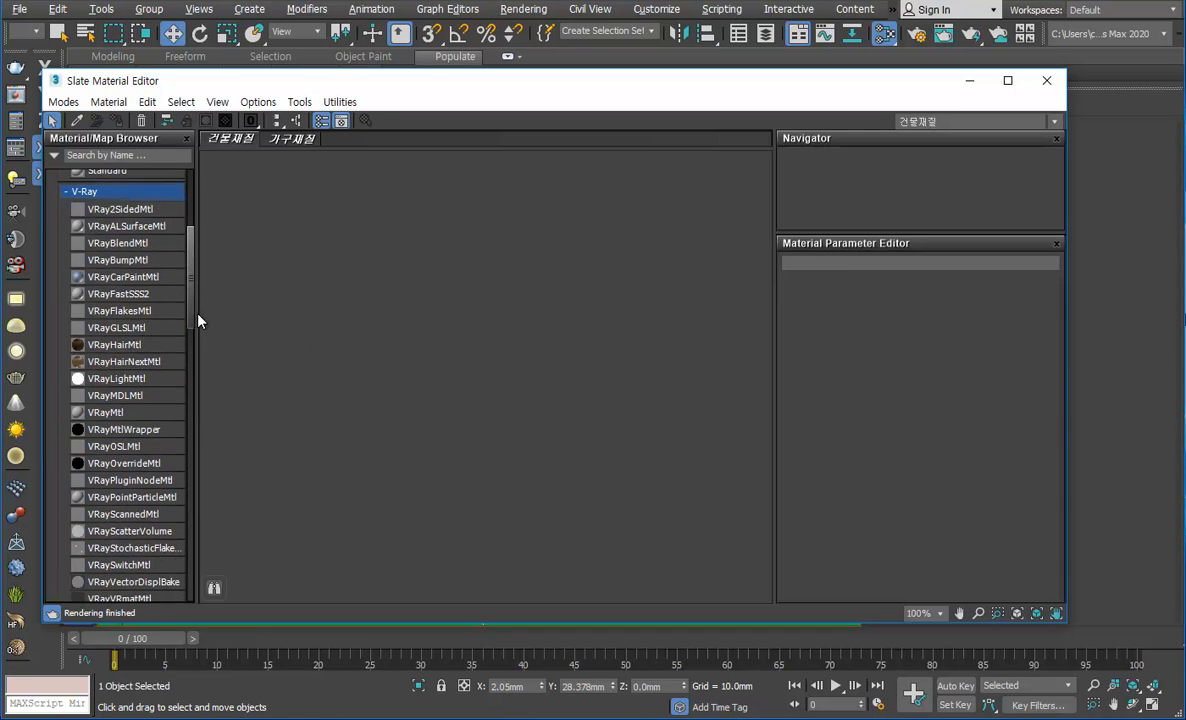
{"action": "left_click", "coordinate": [63, 180]}
{"action": "left_click", "coordinate": [63, 180]}
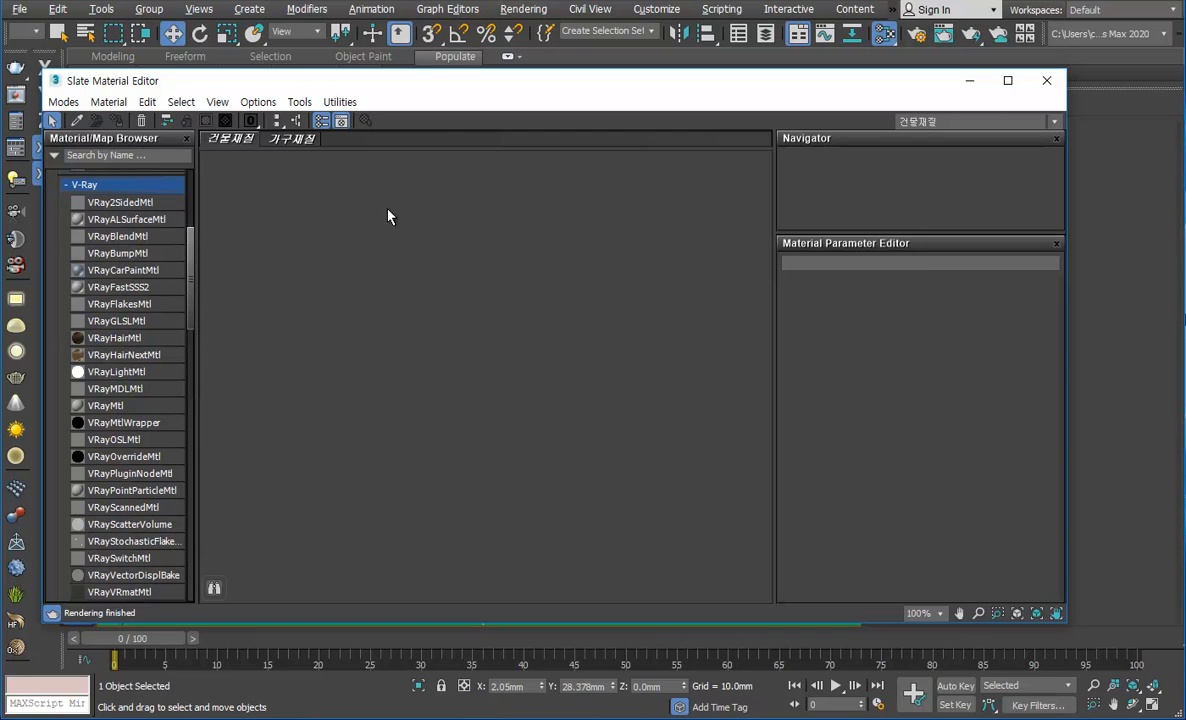
Step: Check the assigned renderer and the available presets in Render Setup, leaving the settings as they are
{"action": "left_click", "coordinate": [969, 82]}
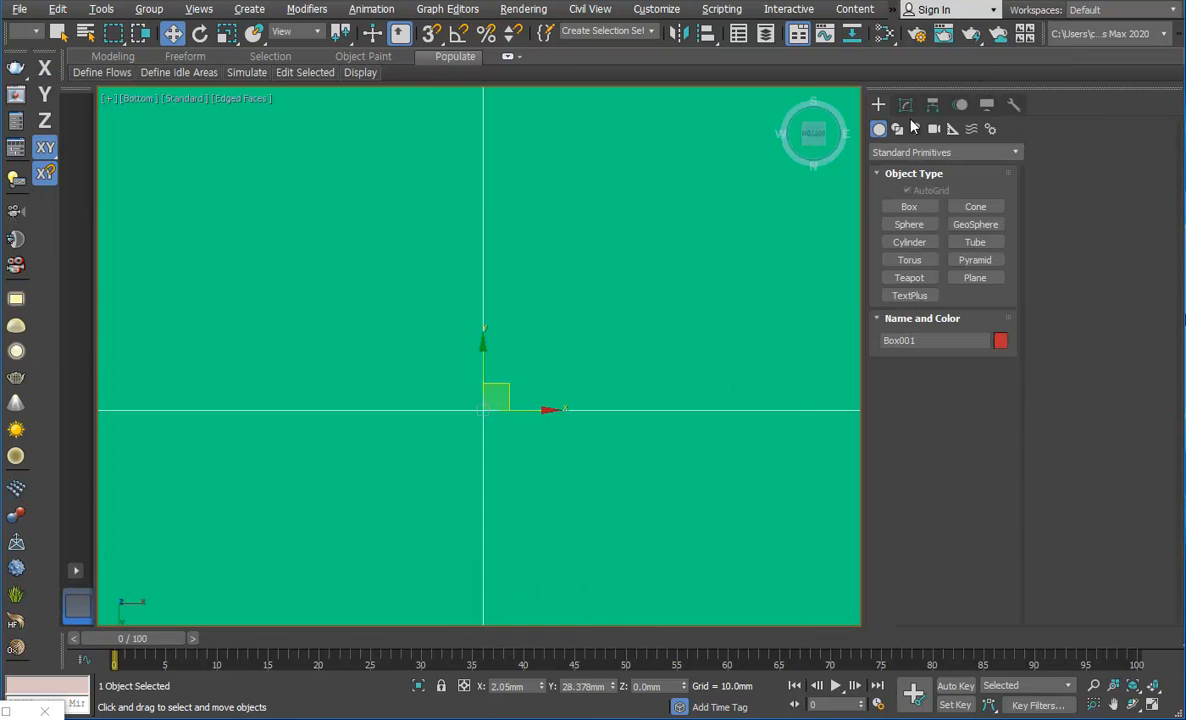
{"action": "left_click", "coordinate": [917, 34]}
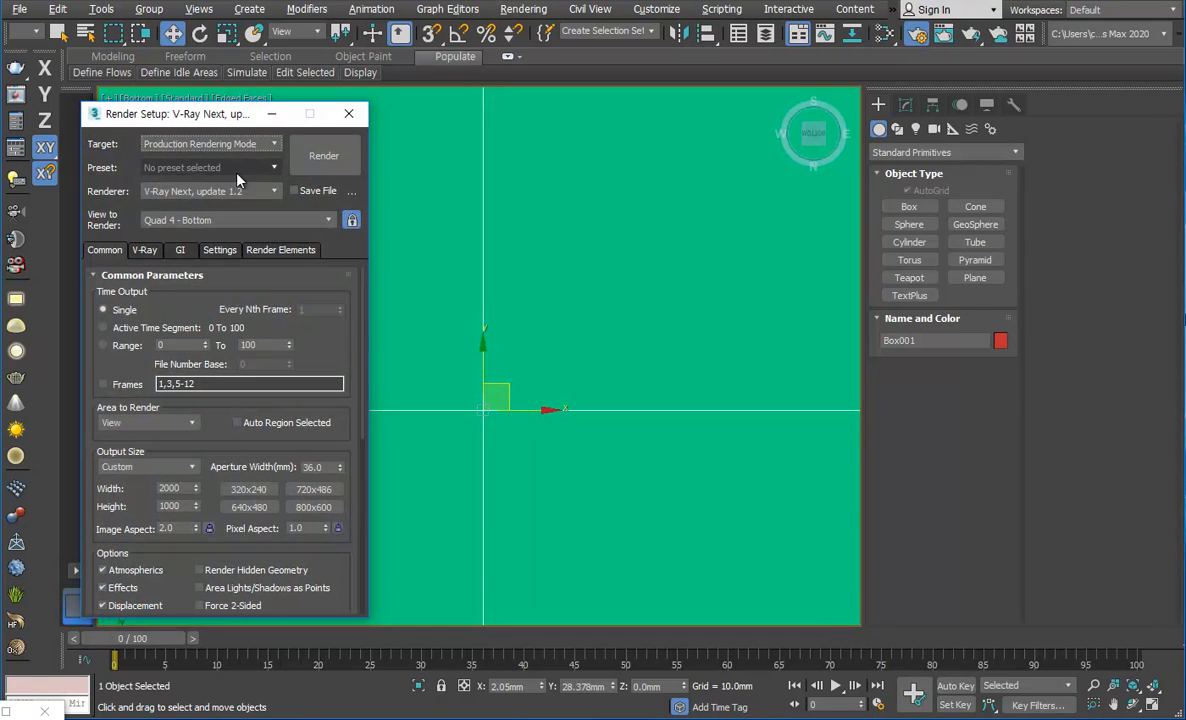
{"action": "left_click", "coordinate": [237, 170]}
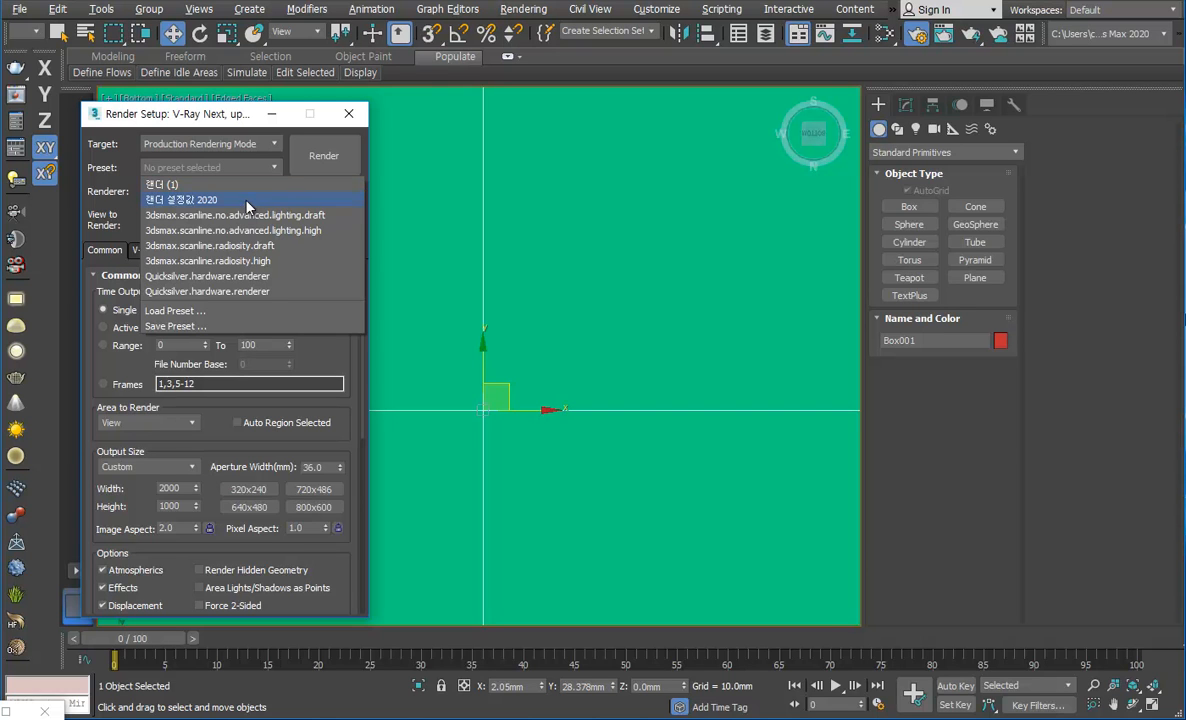
{"action": "left_click", "coordinate": [350, 115]}
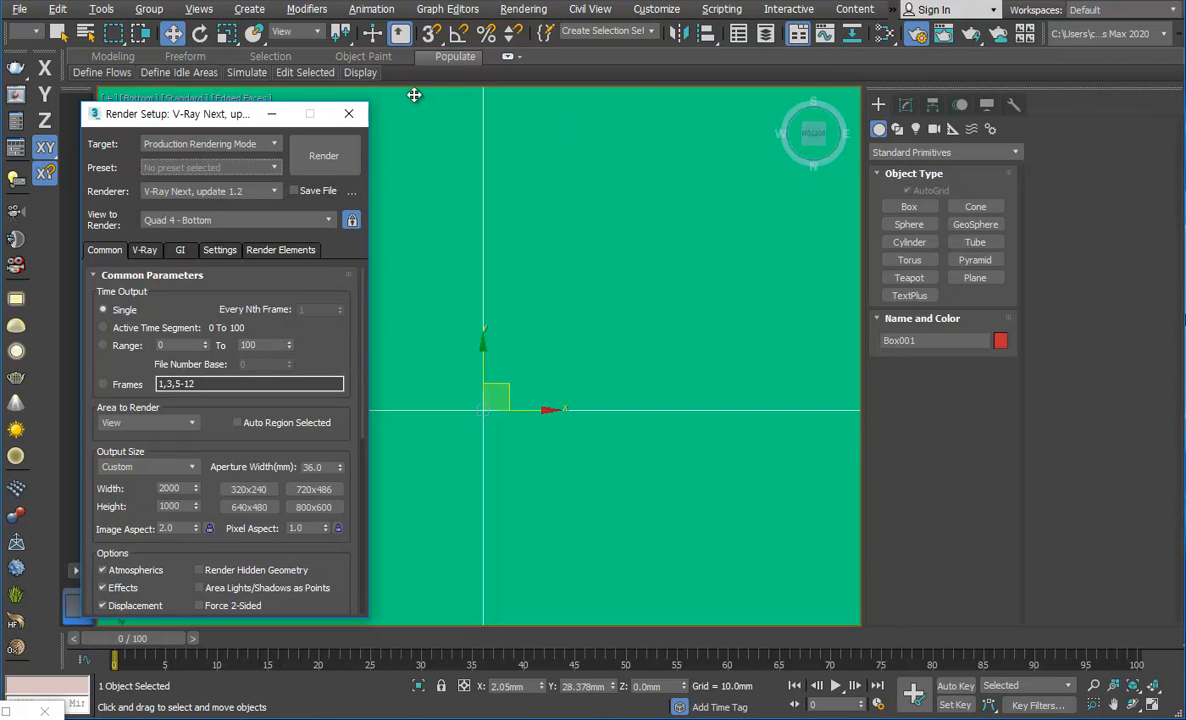
{"action": "left_click", "coordinate": [346, 114]}
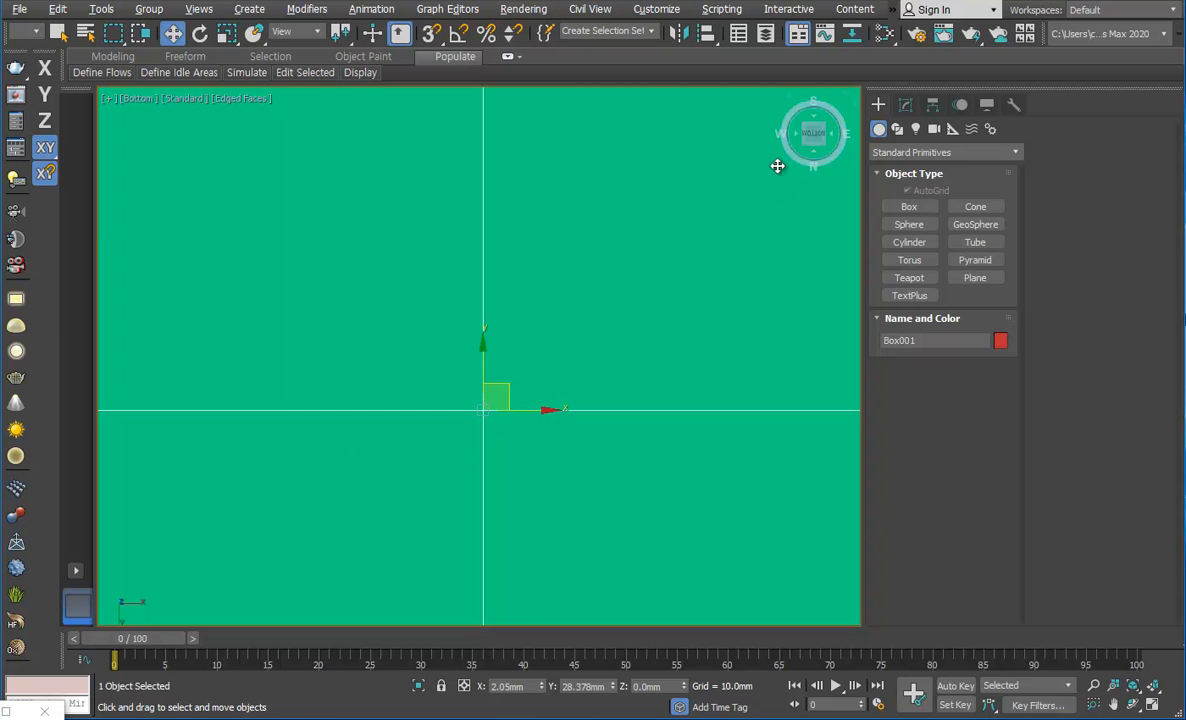
Step: Reopen the Slate Material Editor and add a VRayMtl node and a VRayLightMtl node to the 건물재질 view
{"action": "left_click", "coordinate": [884, 35]}
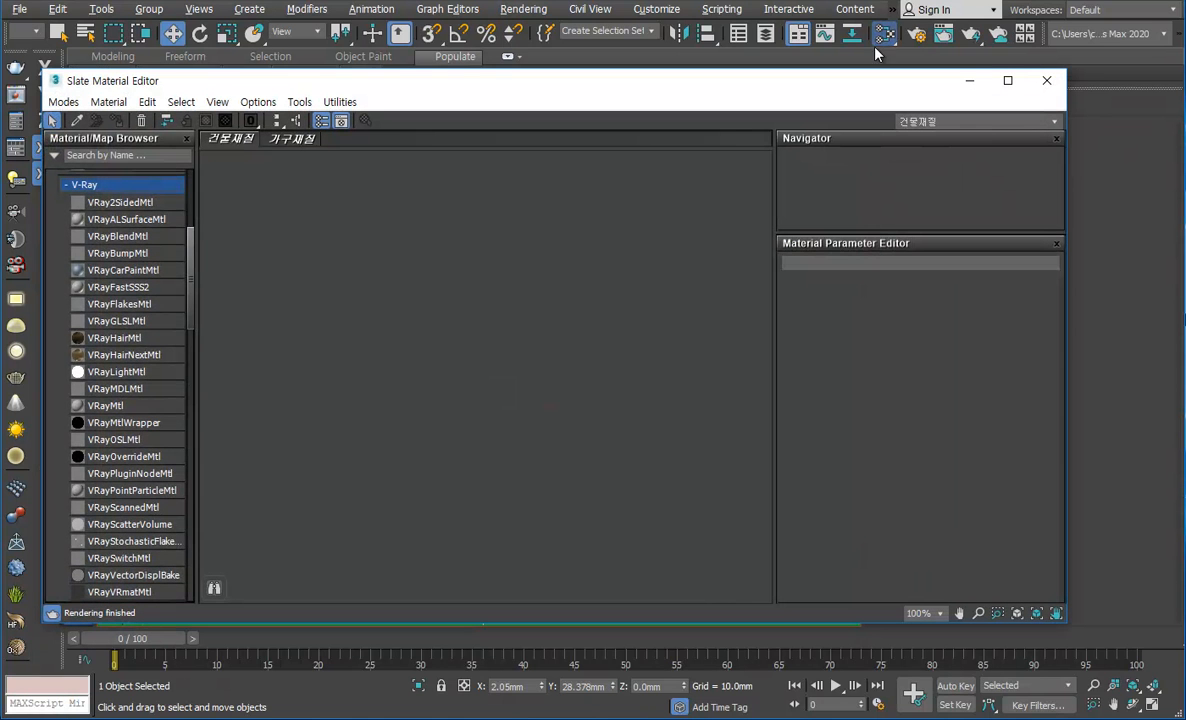
{"action": "scroll", "coordinate": [185, 300], "scroll_direction": "down", "scroll_amount": 1}
{"action": "scroll", "coordinate": [185, 300], "scroll_direction": "up", "scroll_amount": 1}
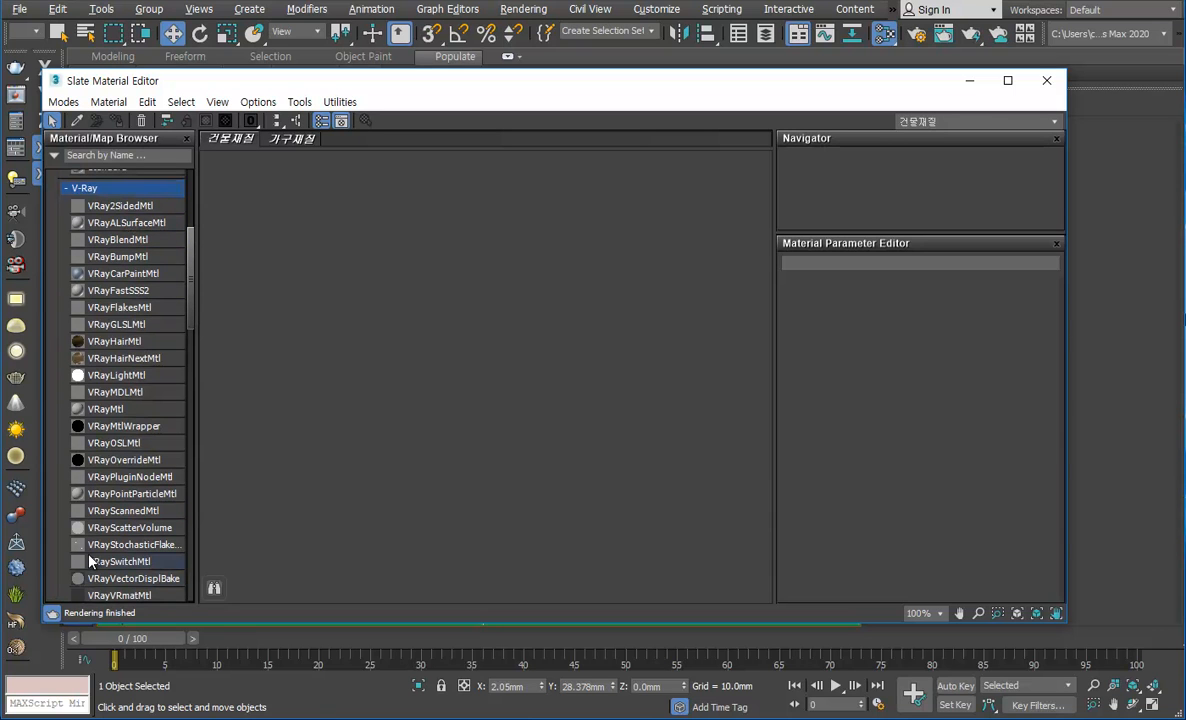
{"action": "left_click_drag", "start_coordinate": [122, 413], "coordinate": [342, 246]}
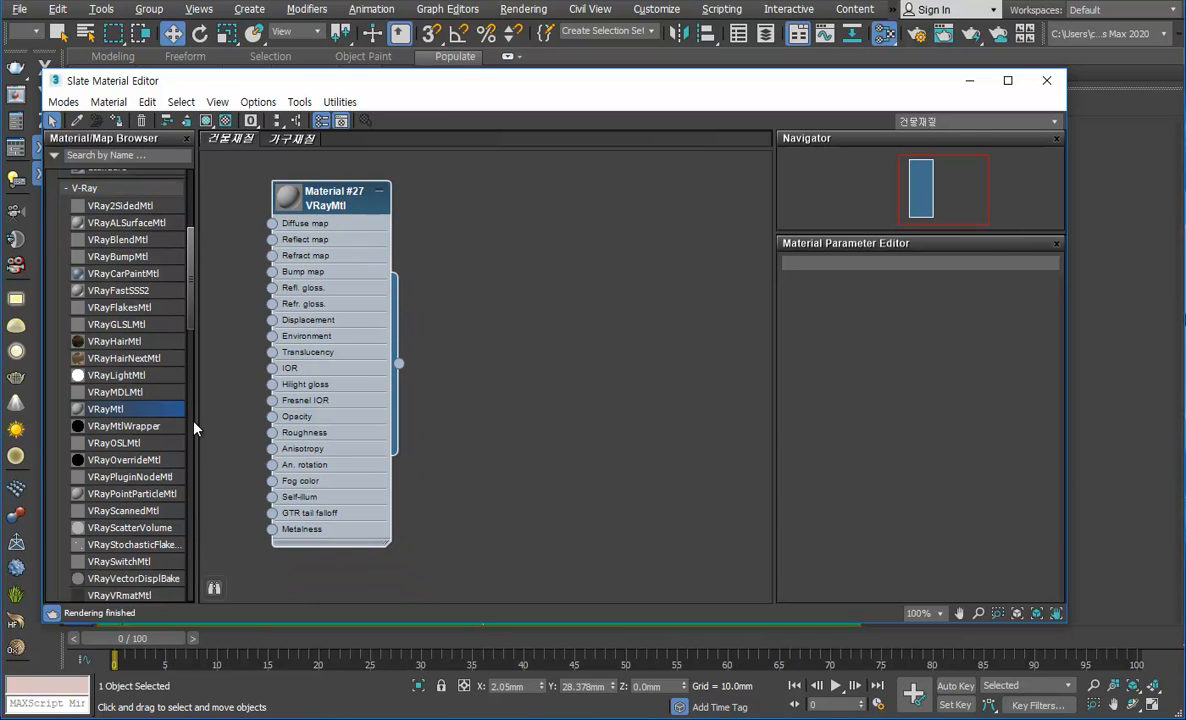
{"action": "left_click_drag", "start_coordinate": [153, 378], "coordinate": [588, 202]}
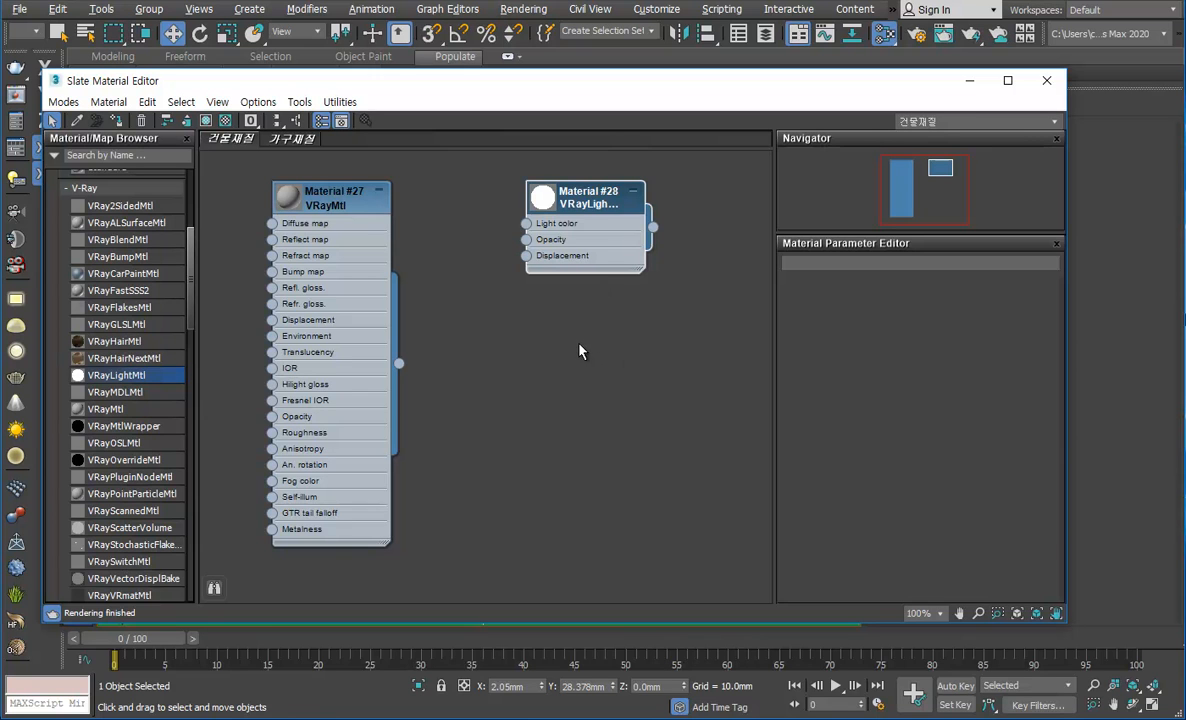
{"action": "scroll", "coordinate": [480, 262], "scroll_direction": "down", "scroll_amount": 2}
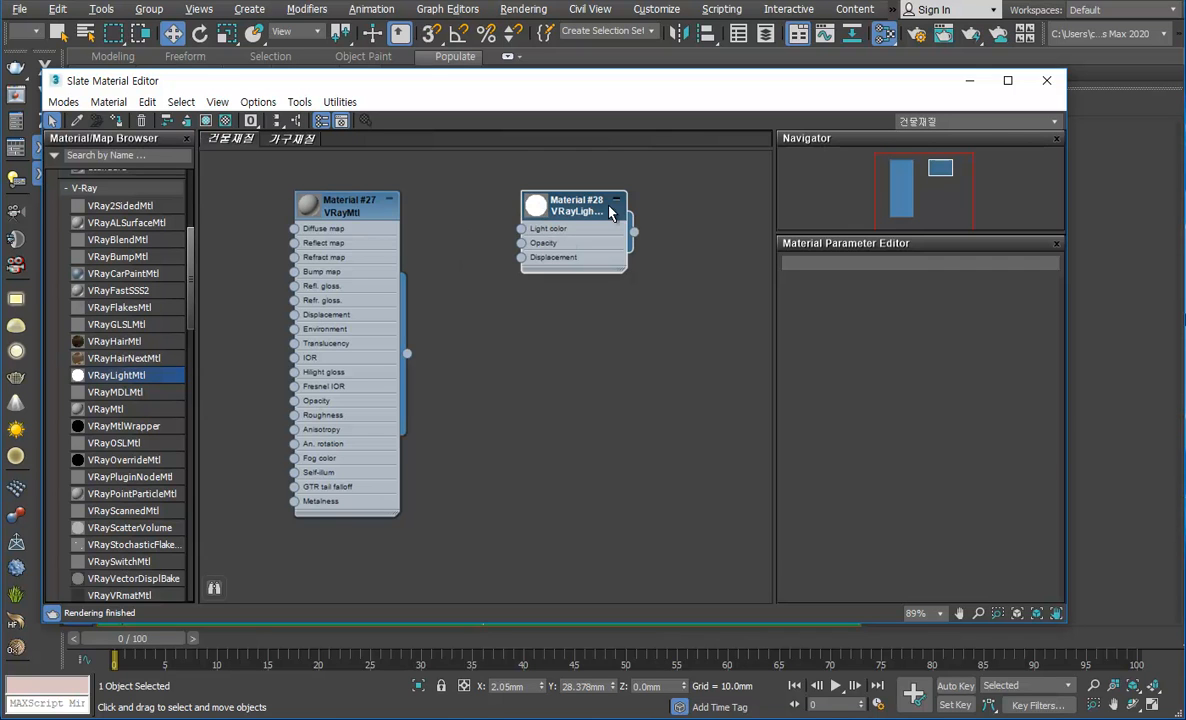
{"action": "scroll", "coordinate": [470, 290], "scroll_direction": "up", "scroll_amount": 2}
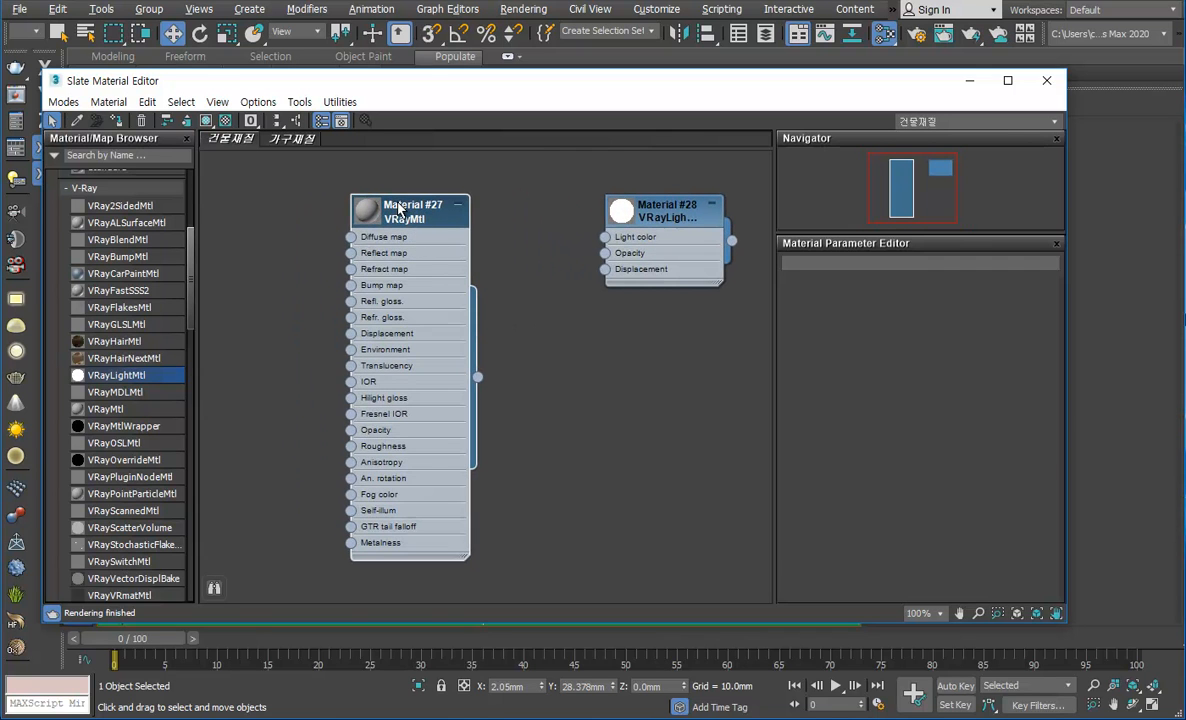
Step: Move the VRayMtl node closer to the VRayLightMtl node and review its basic parameters
{"action": "left_click_drag", "start_coordinate": [399, 207], "coordinate": [493, 224]}
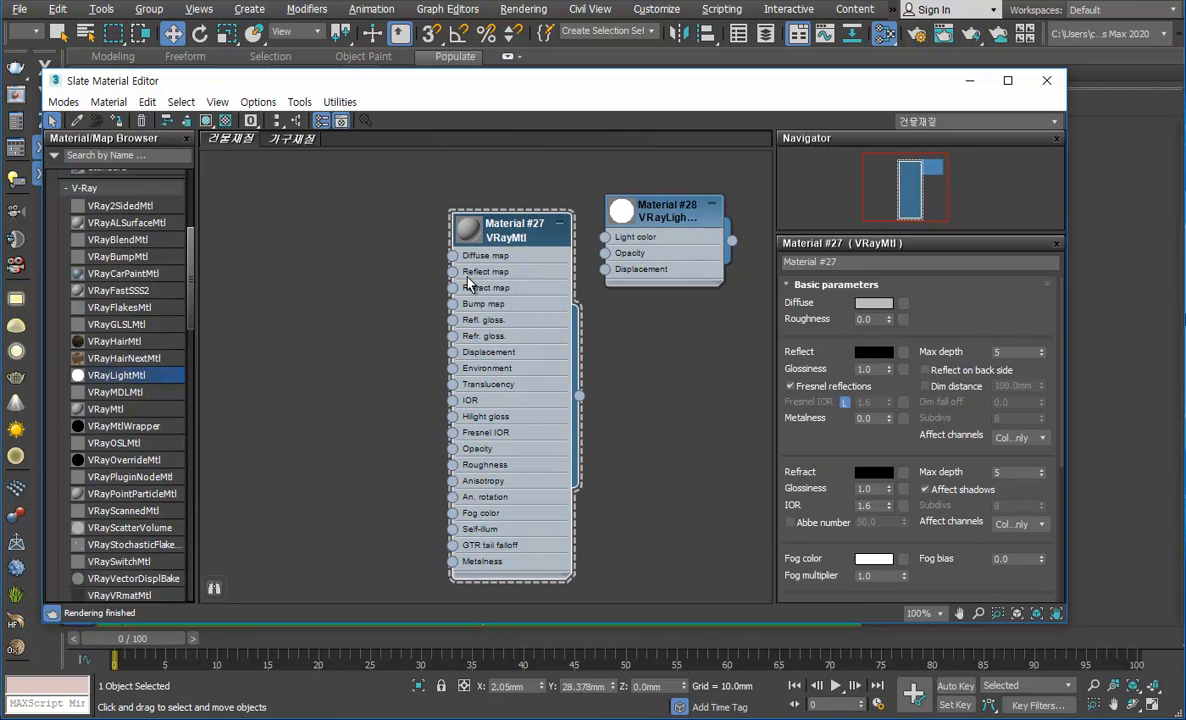
{"action": "scroll", "coordinate": [910, 290], "scroll_direction": "down", "scroll_amount": 3}
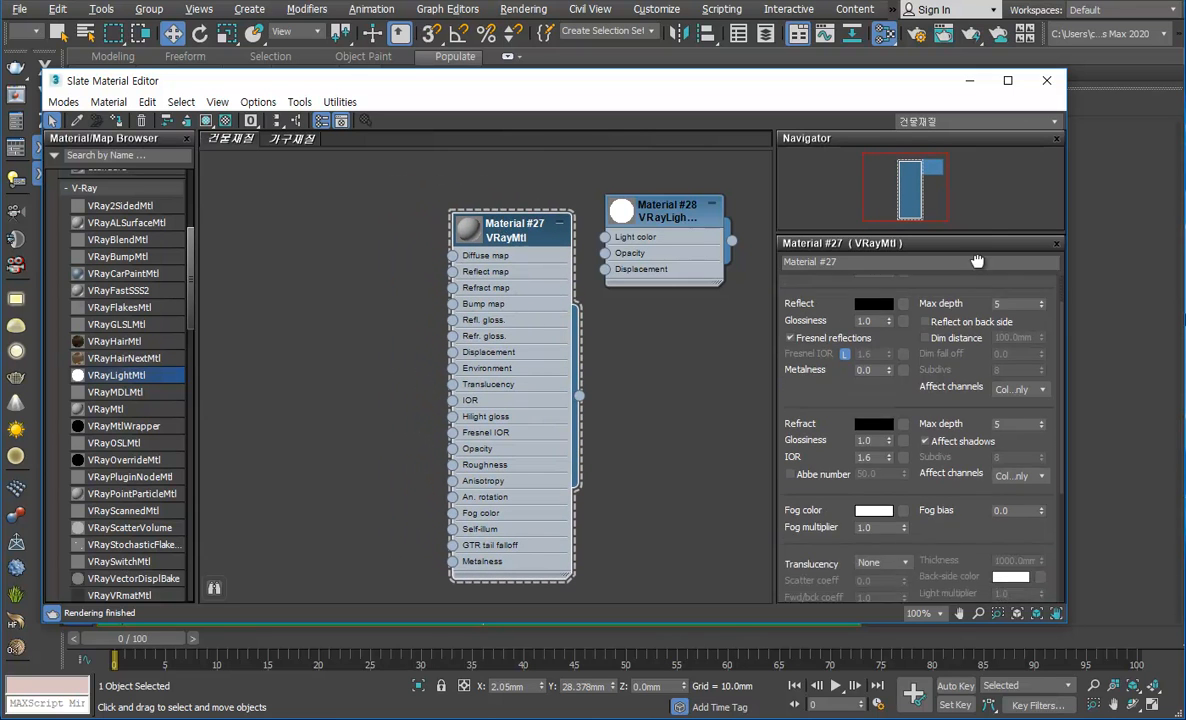
{"action": "scroll", "coordinate": [915, 420], "scroll_direction": "up", "scroll_amount": 3}
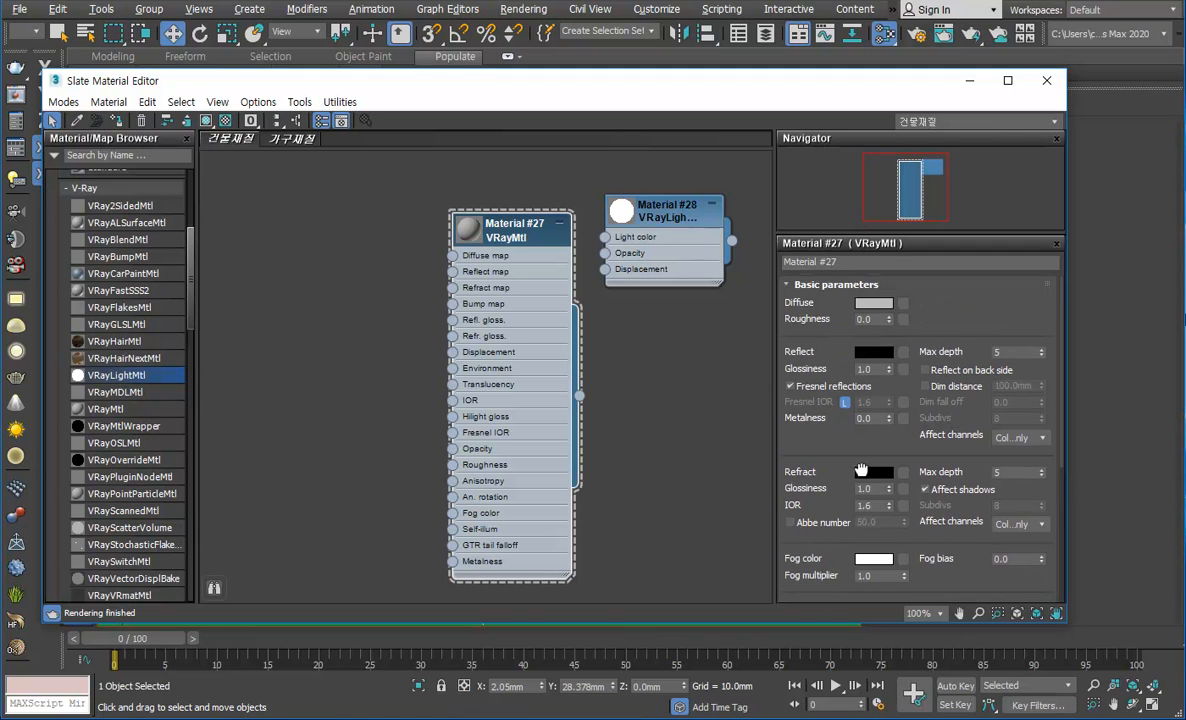
{"action": "left_click", "coordinate": [874, 304]}
{"action": "left_click_drag", "start_coordinate": [592, 107], "coordinate": [624, 323]}
{"action": "left_click", "coordinate": [488, 398]}
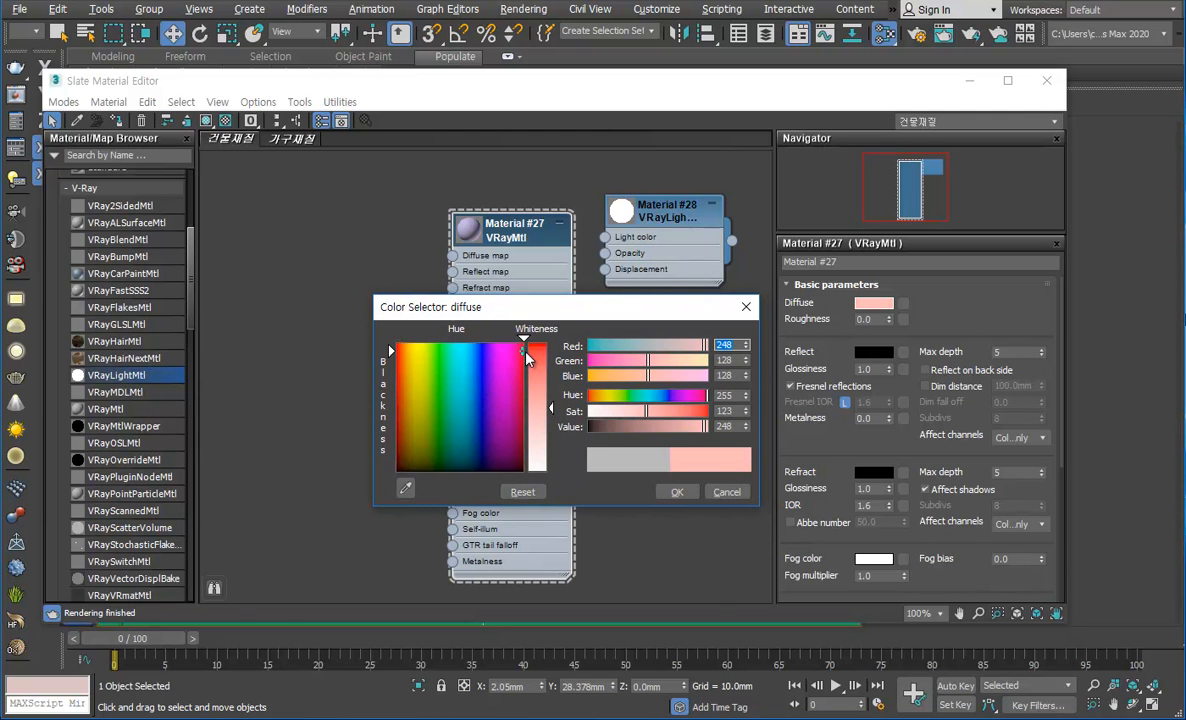
{"action": "left_click", "coordinate": [746, 307]}
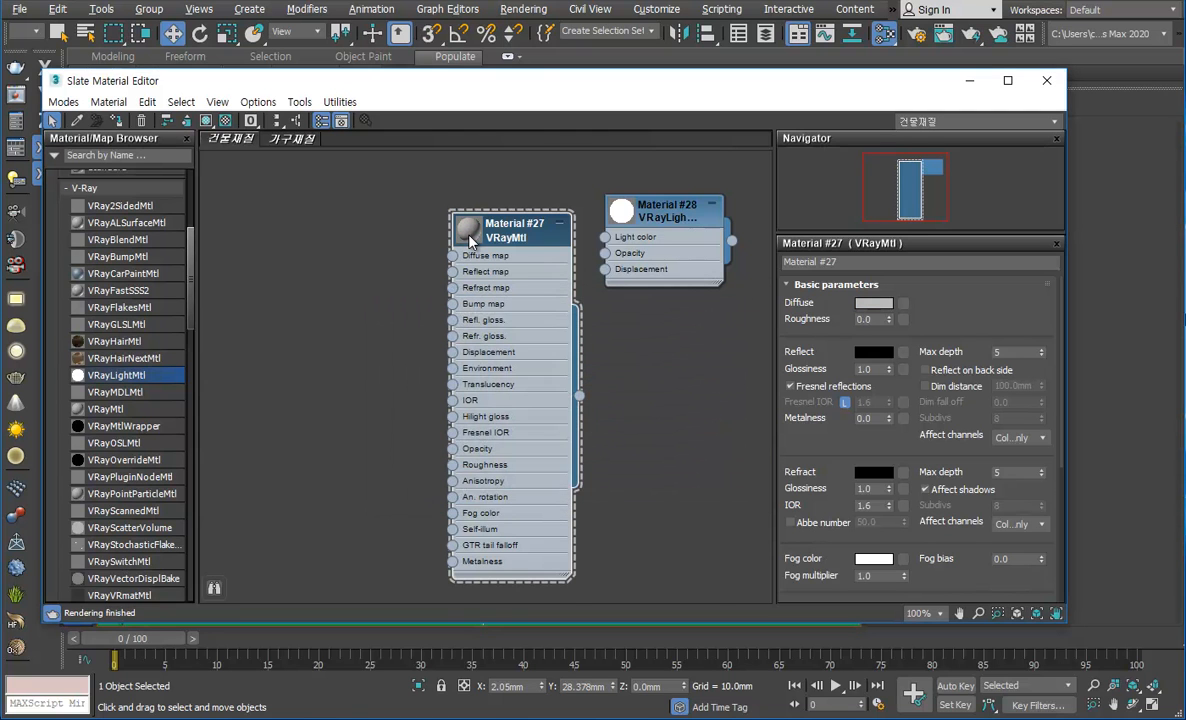
Step: Enlarge the VRayMtl node's preview sphere and show the checkered background behind it
{"action": "double_click", "coordinate": [466, 235]}
{"action": "left_click_drag", "start_coordinate": [503, 233], "coordinate": [520, 233]}
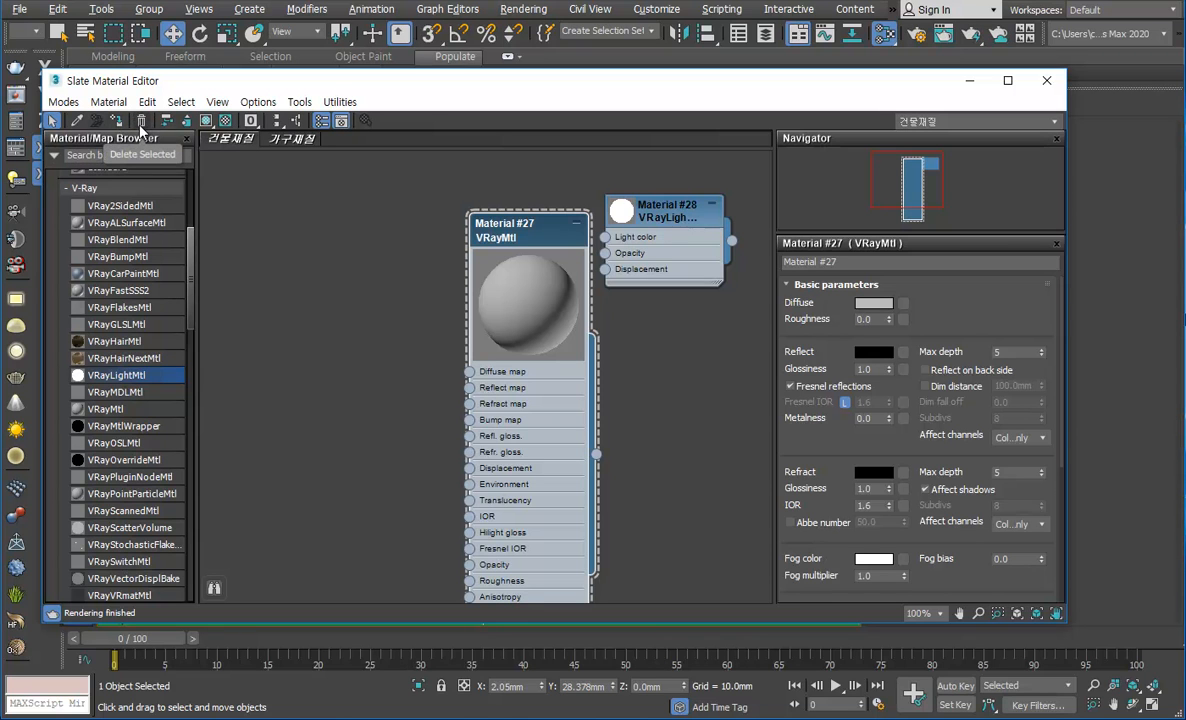
{"action": "left_click", "coordinate": [226, 121]}
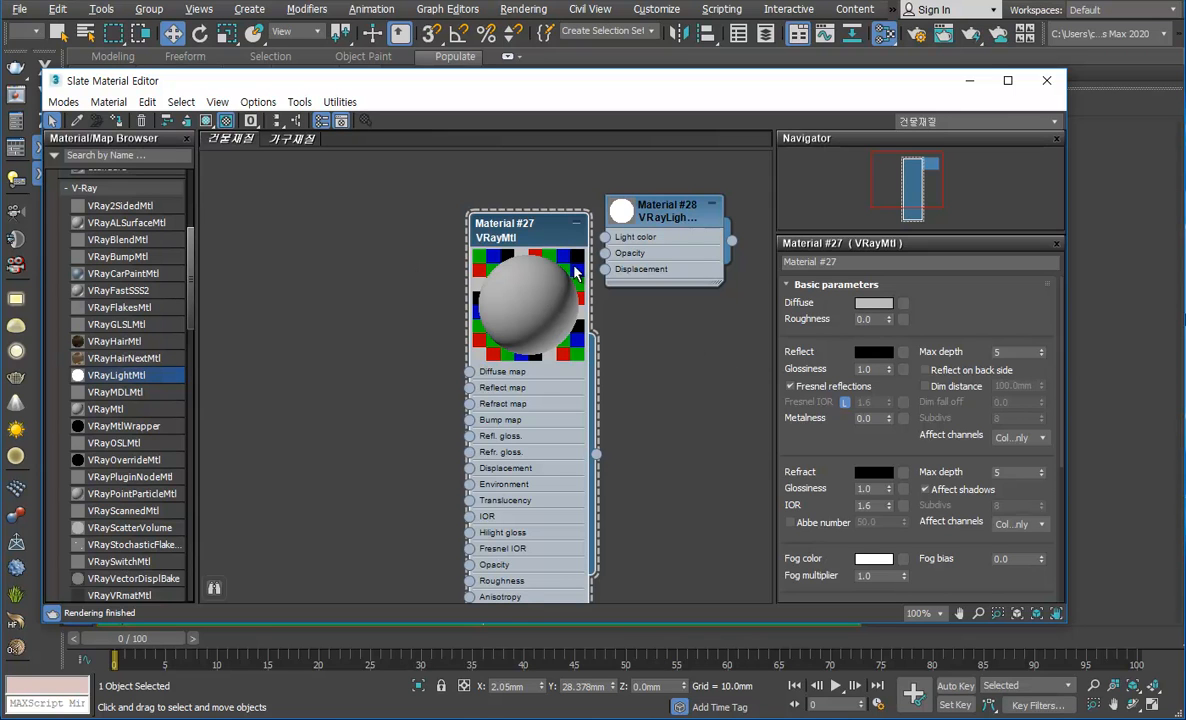
{"action": "left_click_drag", "start_coordinate": [545, 231], "coordinate": [473, 215]}
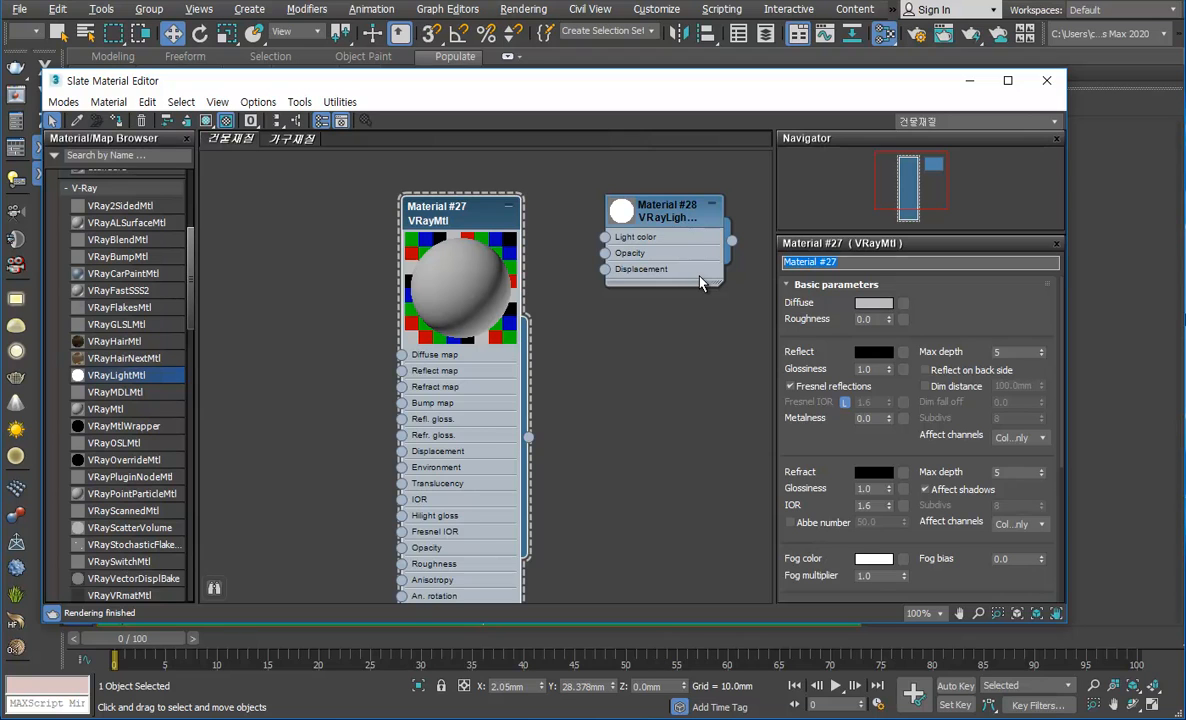
Step: Rename the VRayMtl material as 색감
{"action": "type", "text": "QK"}
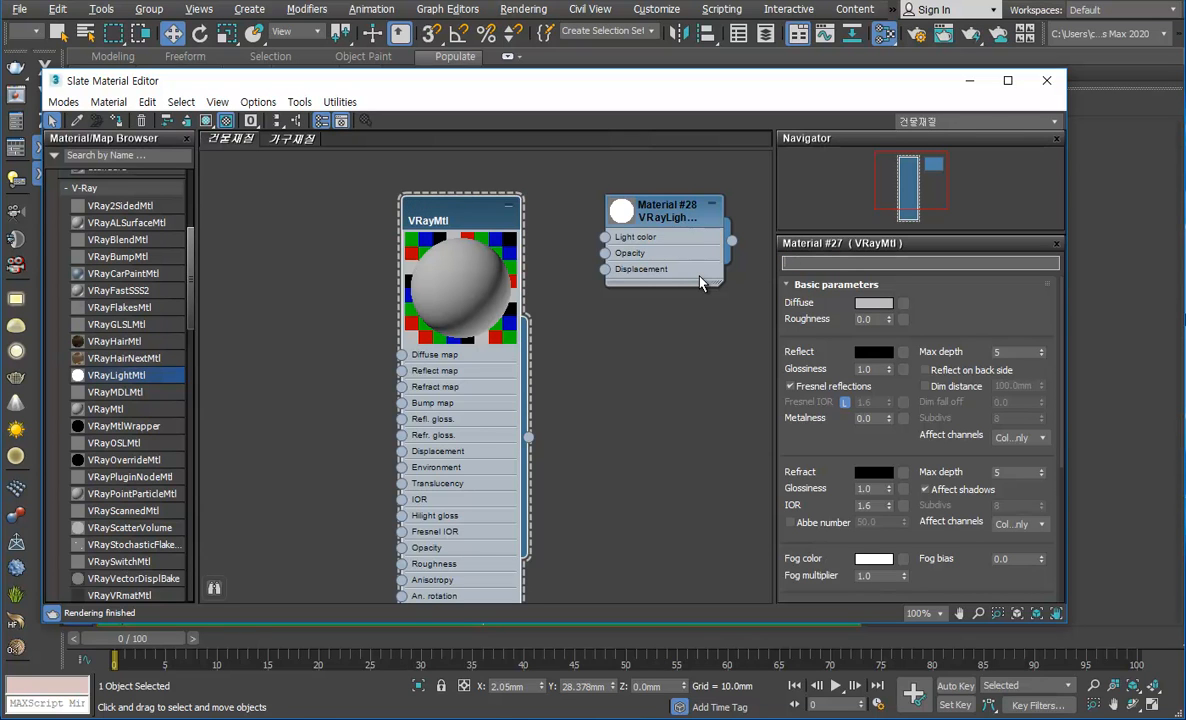
{"action": "type", "text": "l"}
{"action": "left_click", "coordinate": [591, 371]}
{"action": "left_click", "coordinate": [437, 207]}
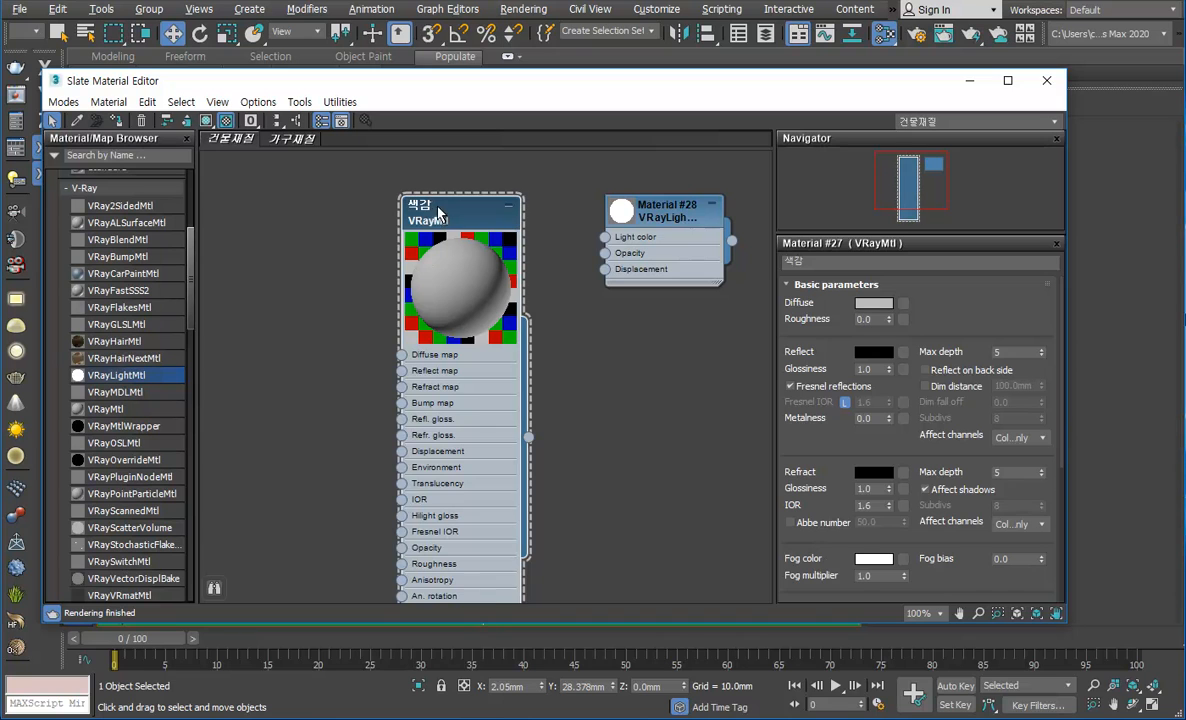
Step: Set the diffuse color of the 색감 material to turquoise
{"action": "left_click", "coordinate": [874, 302]}
{"action": "left_click", "coordinate": [501, 386]}
{"action": "left_click", "coordinate": [460, 388]}
{"action": "mouse_move", "coordinate": [537, 388]}
{"action": "left_mouse_down"}
{"action": "mouse_move", "coordinate": [551, 345]}
{"action": "mouse_move", "coordinate": [548, 372]}
{"action": "left_mouse_up"}
{"action": "left_click", "coordinate": [677, 491]}
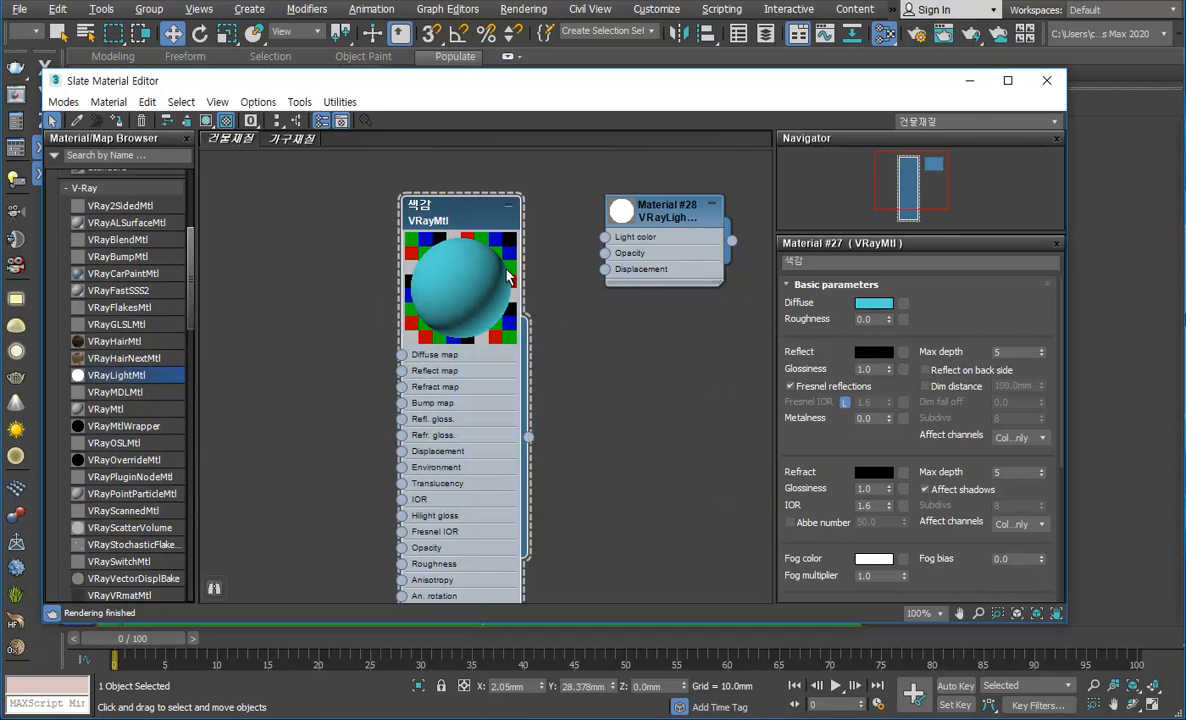
Step: Move the 색감 and VRayLightMtl nodes apart to leave space between them
{"action": "left_click_drag", "start_coordinate": [460, 230], "coordinate": [341, 230]}
{"action": "left_click_drag", "start_coordinate": [654, 204], "coordinate": [689, 204]}
{"action": "scroll", "coordinate": [530, 330], "scroll_direction": "down", "scroll_amount": 1}
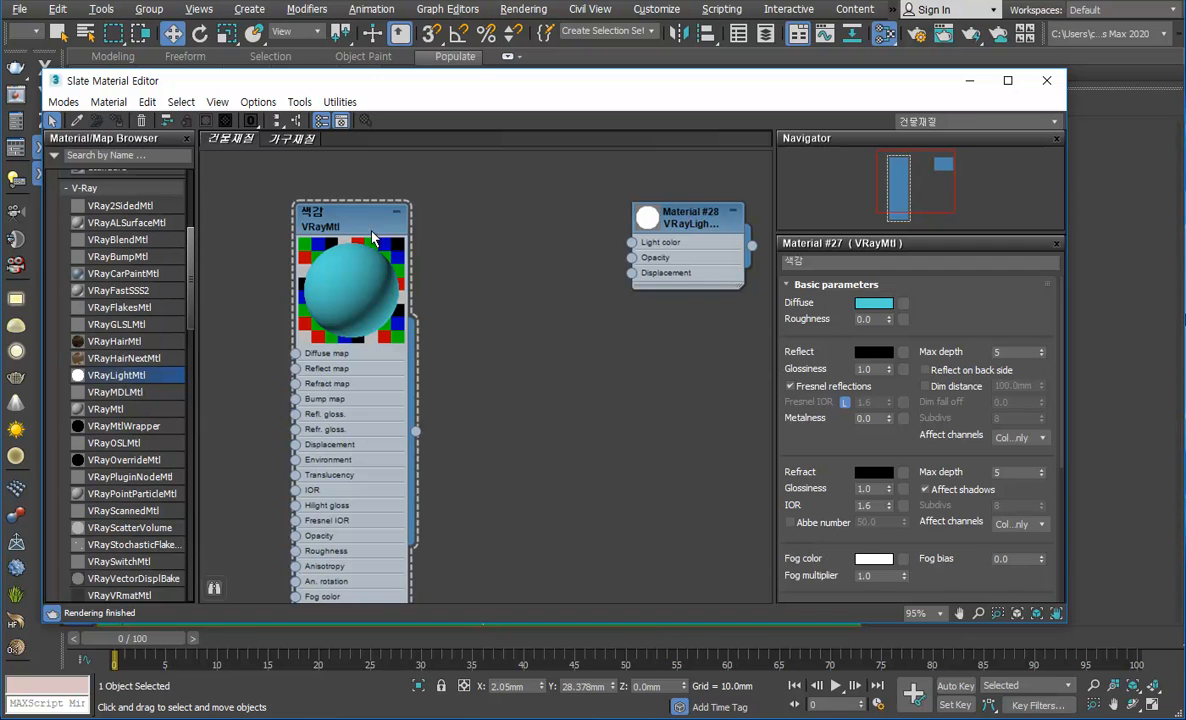
{"action": "left_click", "coordinate": [404, 247]}
{"action": "key", "text": "ctrl+v"}
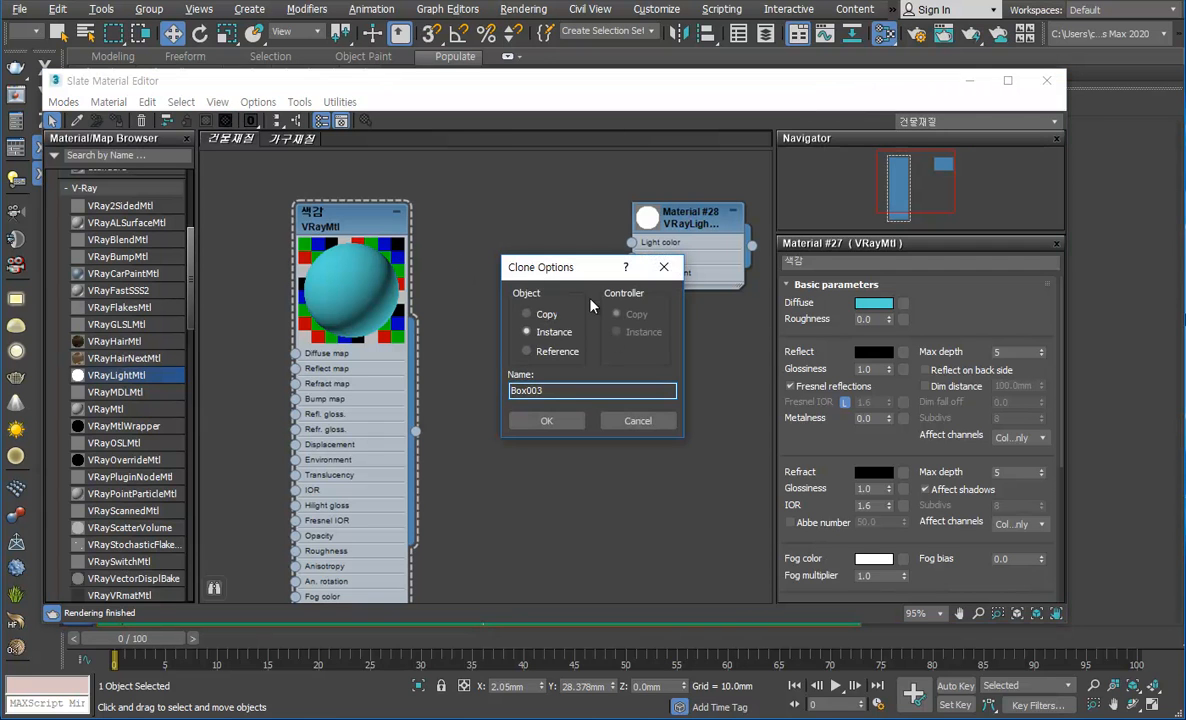
{"action": "left_click", "coordinate": [638, 422]}
Step: Add a second VRayMtl node between the two existing nodes and enlarge its preview sphere
{"action": "left_click", "coordinate": [97, 412]}
{"action": "left_click_drag", "start_coordinate": [250, 415], "coordinate": [502, 232]}
{"action": "double_click", "coordinate": [502, 228]}
{"action": "double_click", "coordinate": [470, 217]}
{"action": "left_click_drag", "start_coordinate": [472, 209], "coordinate": [457, 210]}
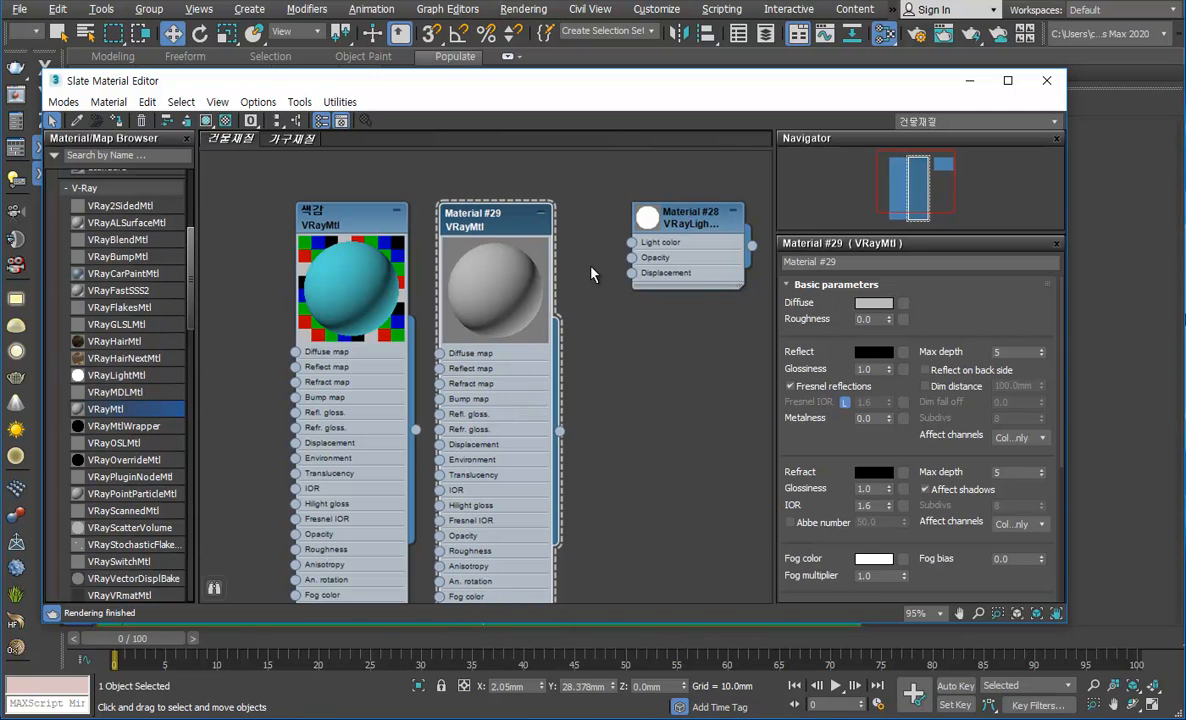
Step: Select the 색감 node, move the material editor clear of the viewport, and deselect the box in the scene
{"action": "left_click", "coordinate": [355, 255]}
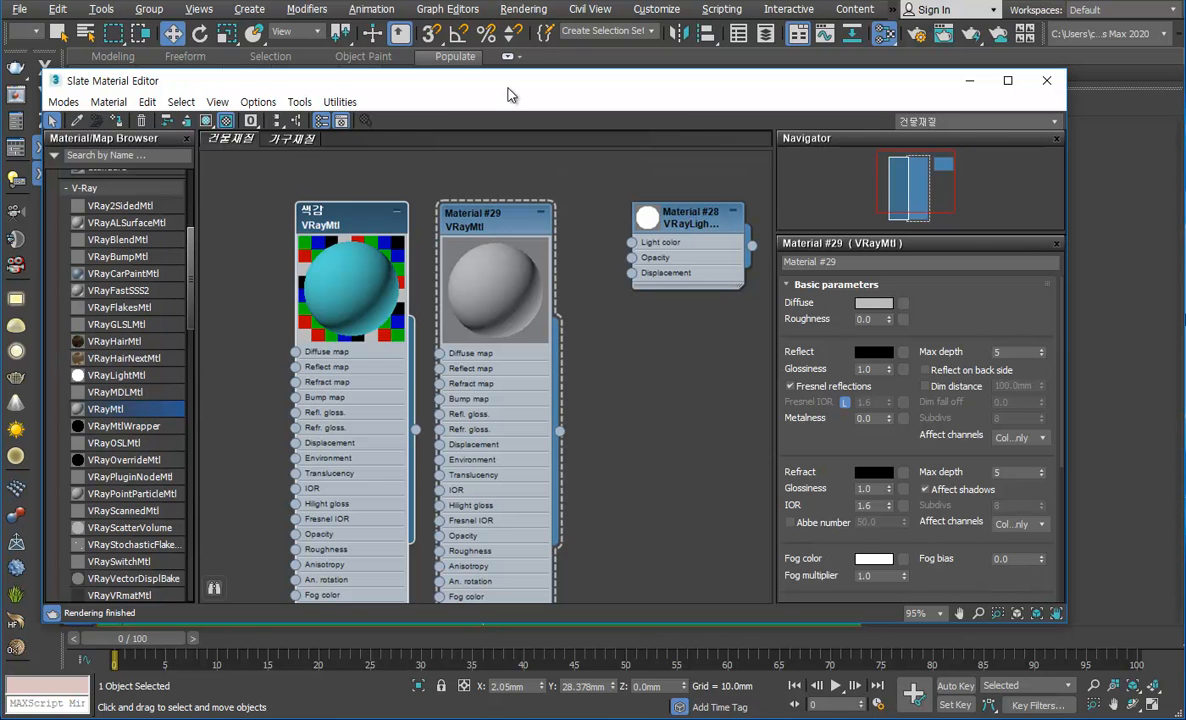
{"action": "left_click_drag", "start_coordinate": [235, 75], "coordinate": [904, 209]}
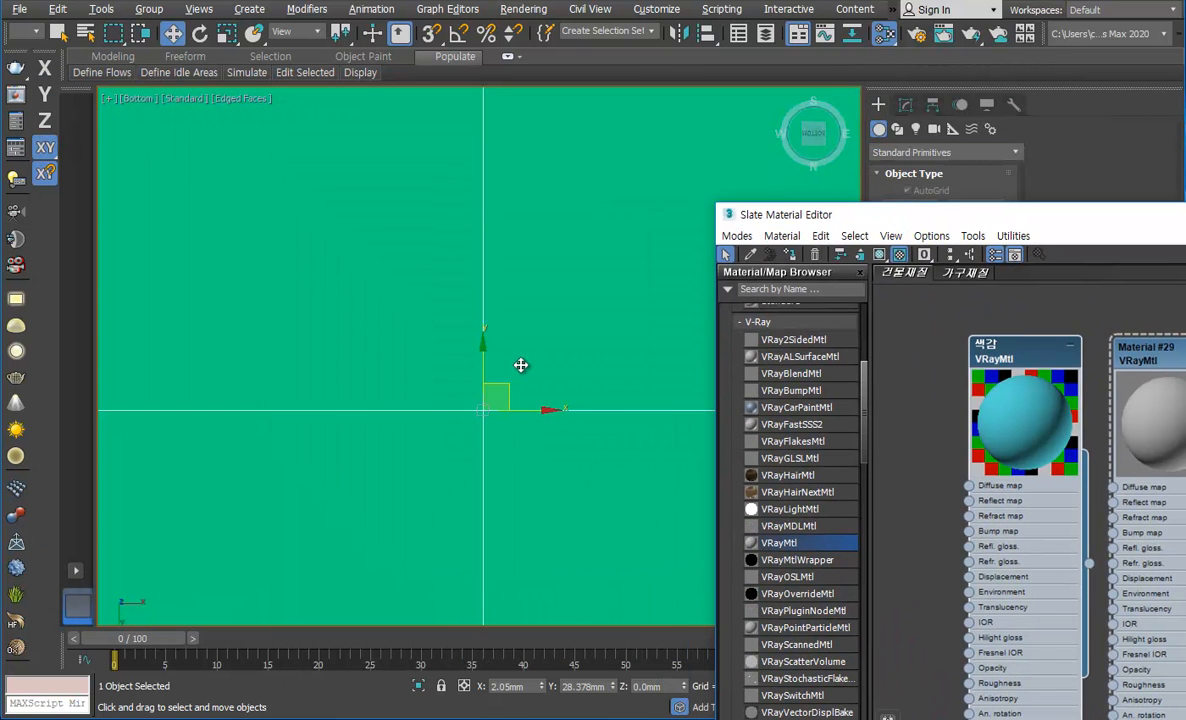
{"action": "scroll", "coordinate": [550, 345], "scroll_direction": "down", "scroll_amount": 6}
{"action": "left_click", "coordinate": [622, 352]}
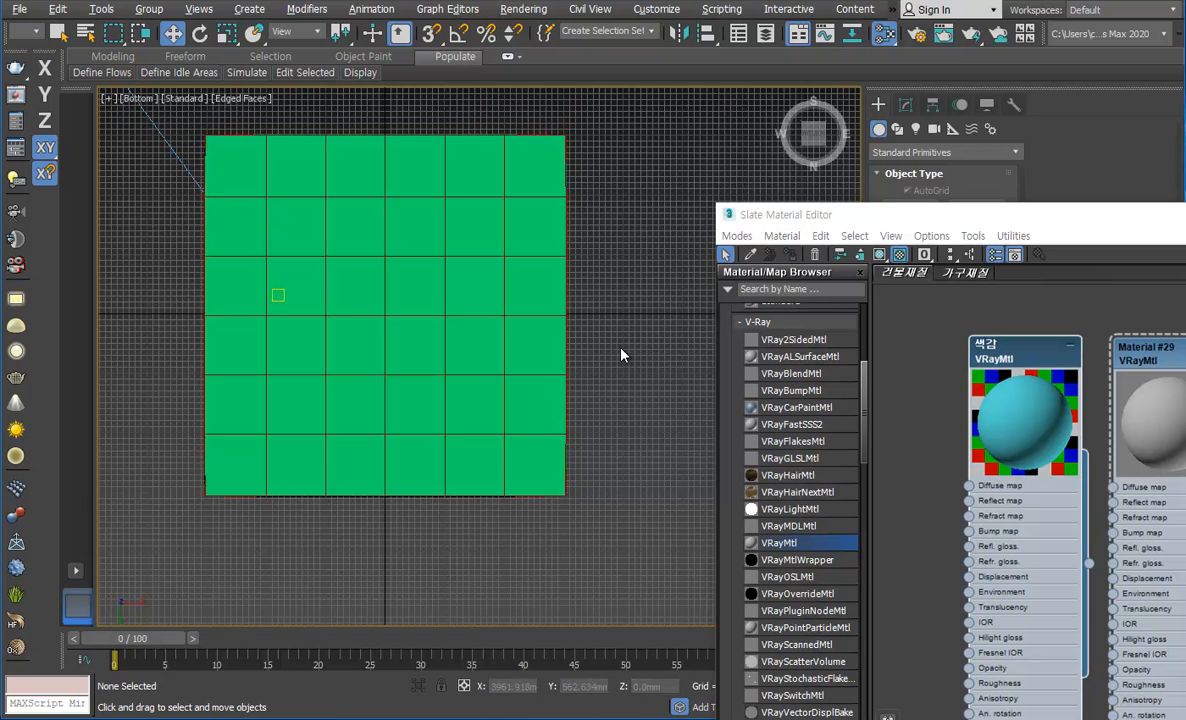
Step: Switch the Bottom viewport to the VRayCam001 camera view and maximize it
{"action": "key", "text": "alt+w"}
{"action": "right_click", "coordinate": [614, 483]}
{"action": "left_click", "coordinate": [594, 474]}
{"action": "left_click", "coordinate": [513, 374]}
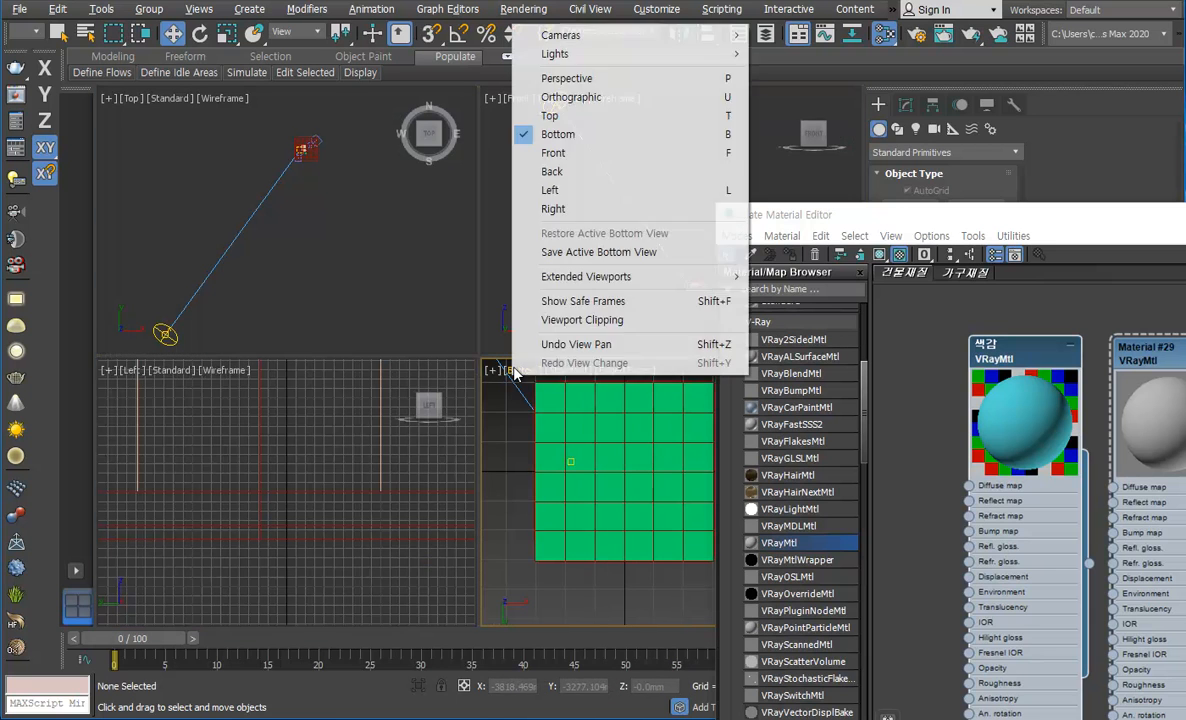
{"action": "mouse_move", "coordinate": [588, 40]}
{"action": "left_click", "coordinate": [738, 34]}
{"action": "right_click", "coordinate": [593, 485]}
{"action": "left_click", "coordinate": [487, 465]}
{"action": "key", "text": "alt+w"}
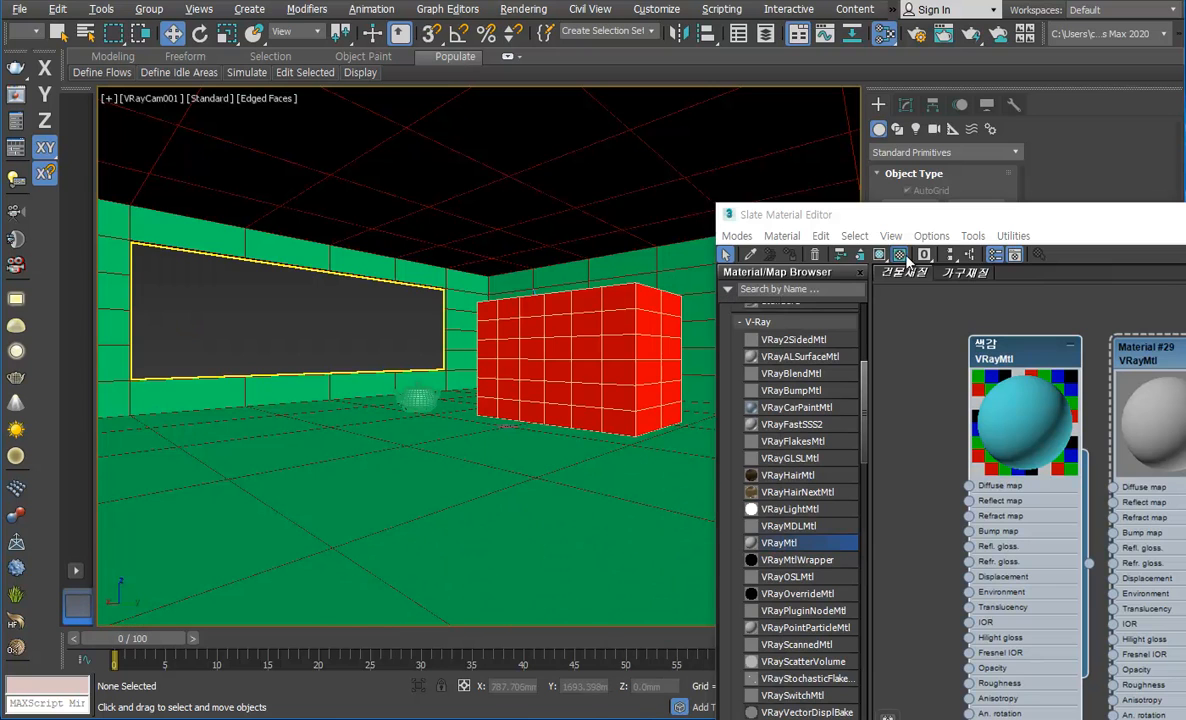
Step: Move the material editor clear of the creation tools and create four boxes of different sizes on the room floor, one of them tall
{"action": "left_click_drag", "start_coordinate": [832, 208], "coordinate": [970, 322]}
{"action": "left_click", "coordinate": [909, 206]}
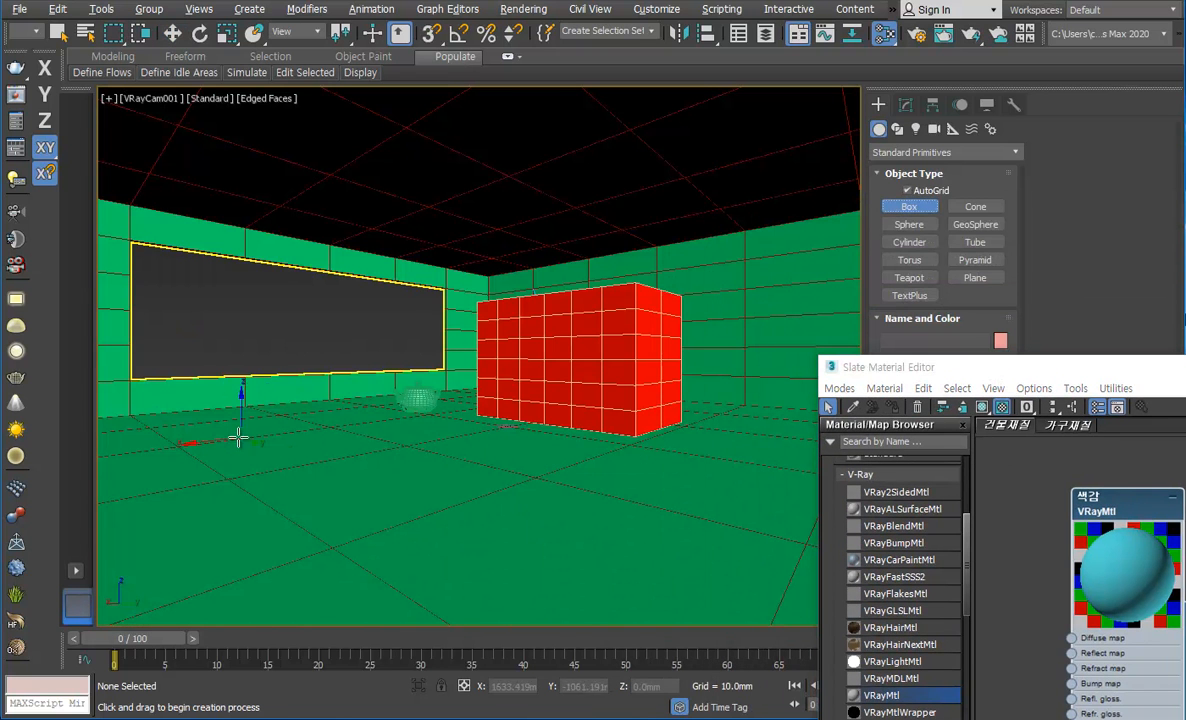
{"action": "left_click", "coordinate": [905, 225]}
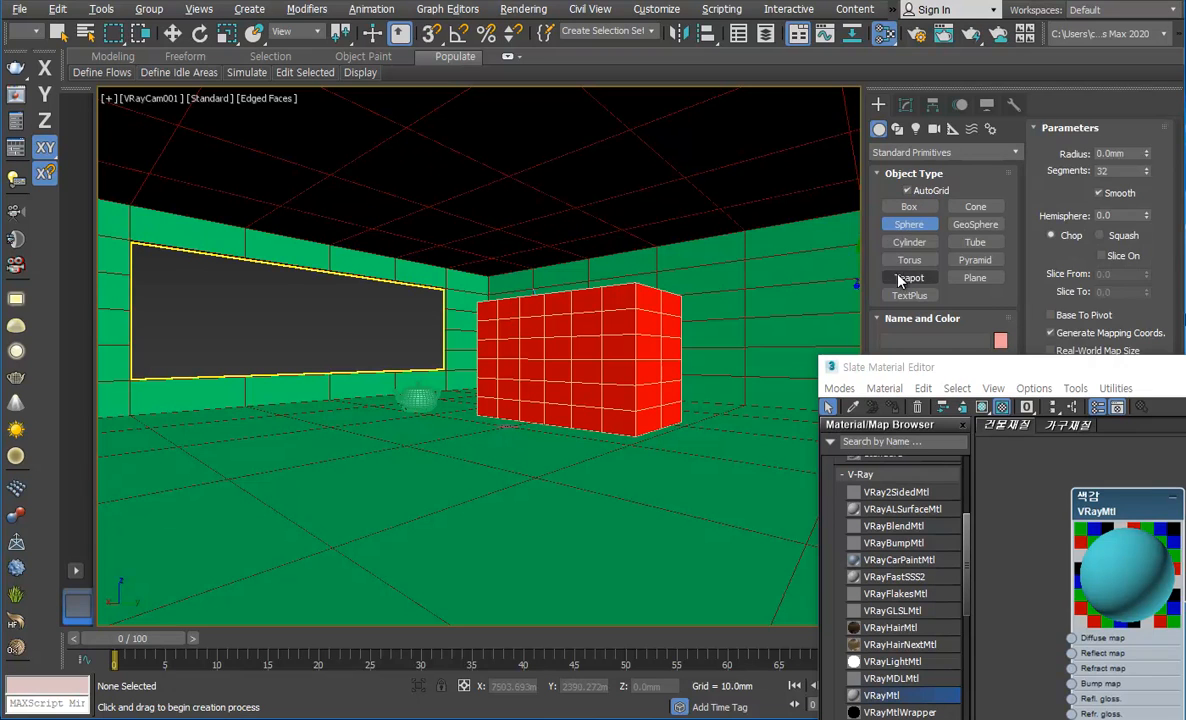
{"action": "left_click", "coordinate": [909, 206]}
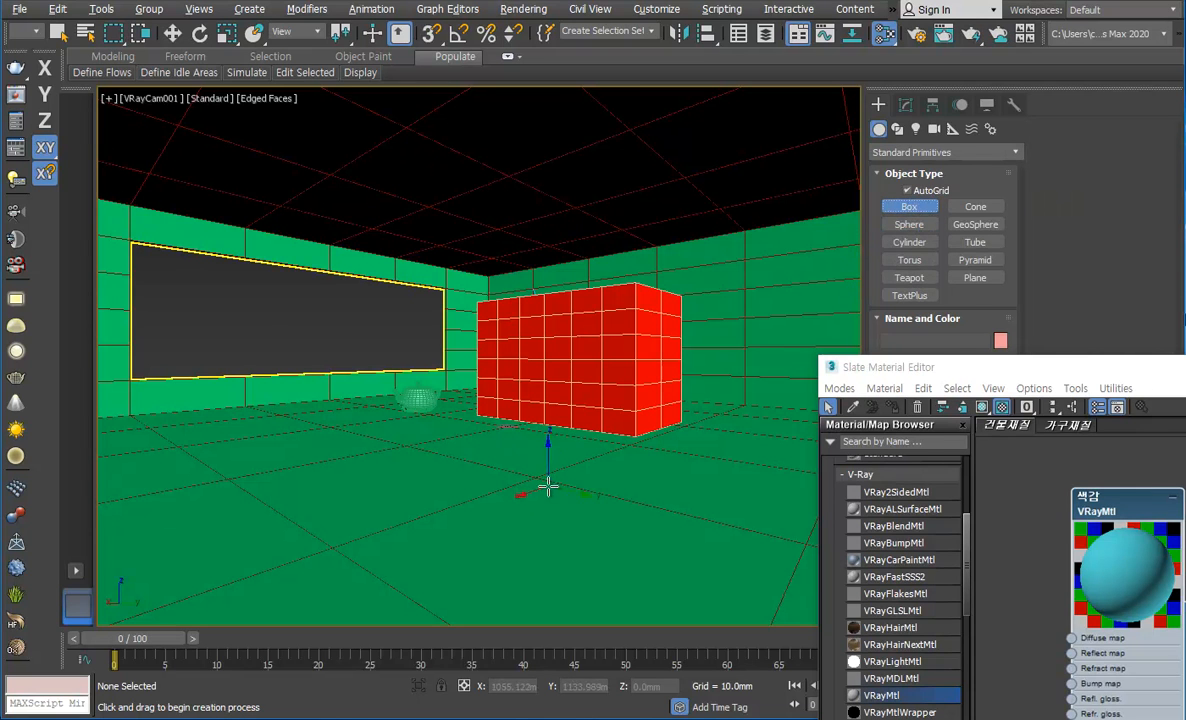
{"action": "left_click_drag", "start_coordinate": [543, 484], "coordinate": [579, 525]}
{"action": "left_click", "coordinate": [567, 467]}
{"action": "left_click_drag", "start_coordinate": [313, 473], "coordinate": [307, 533]}
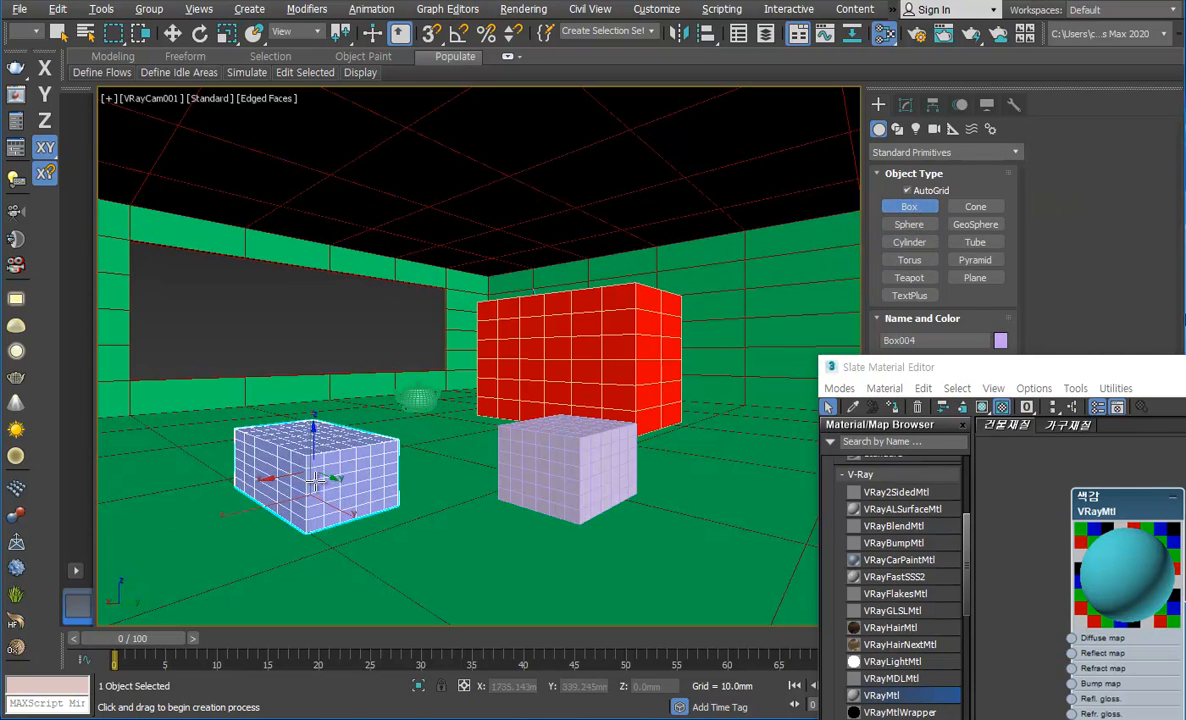
{"action": "left_click", "coordinate": [319, 462]}
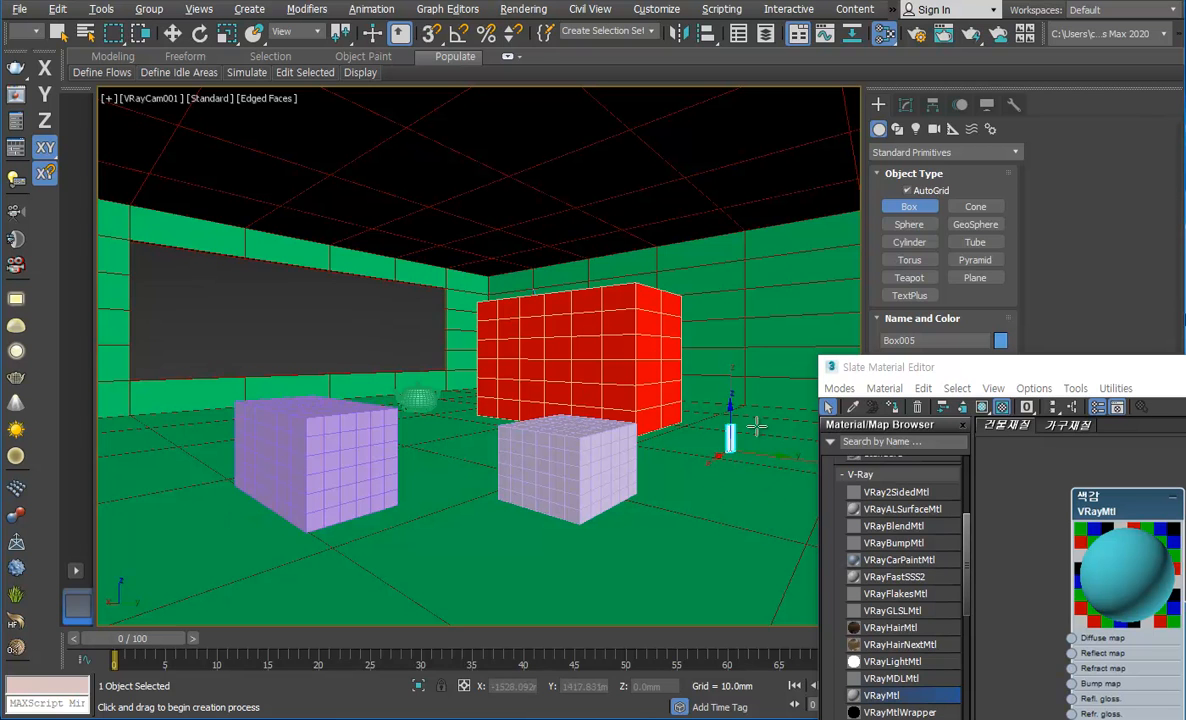
{"action": "left_click_drag", "start_coordinate": [777, 440], "coordinate": [810, 502]}
{"action": "left_click", "coordinate": [757, 382]}
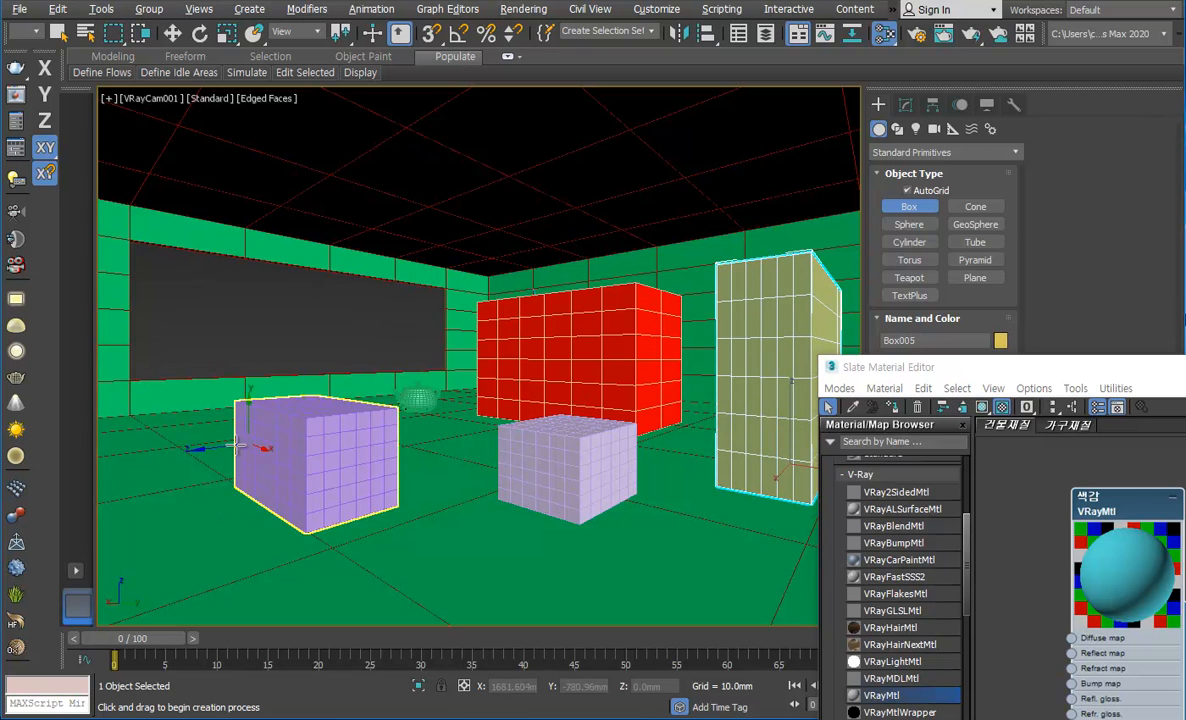
{"action": "left_click_drag", "start_coordinate": [173, 444], "coordinate": [181, 492]}
{"action": "left_click", "coordinate": [178, 390]}
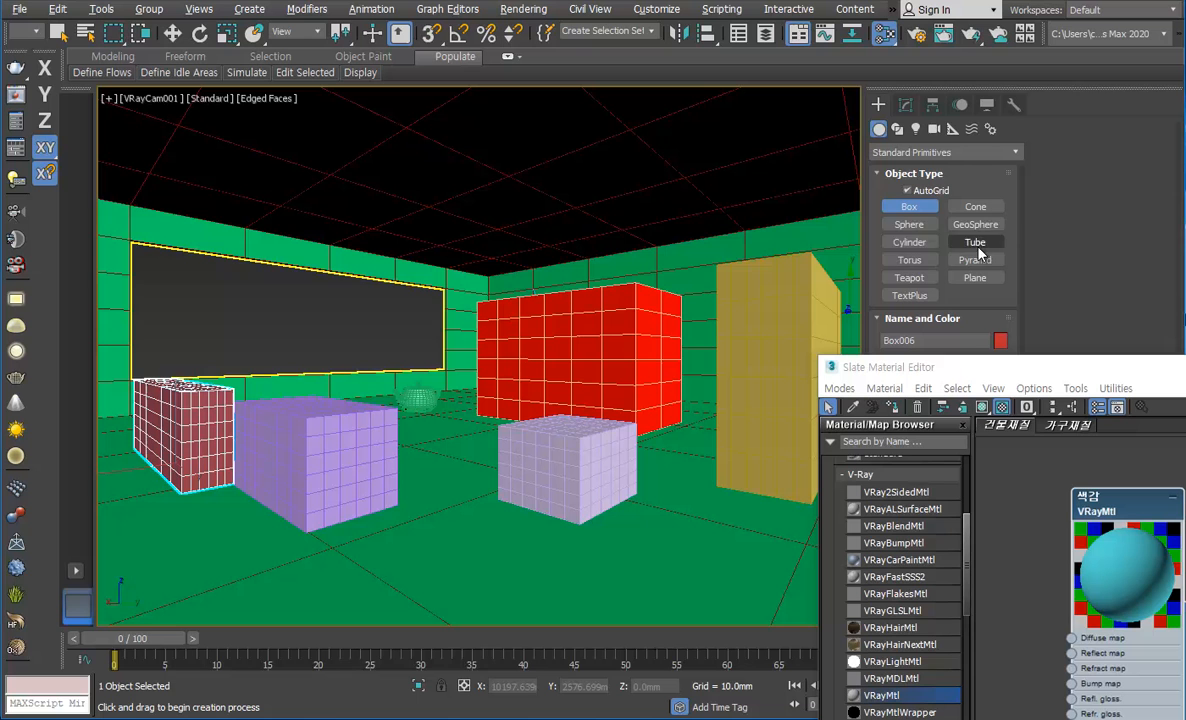
Step: Create a small teapot on top of the middle front box and two larger teapots on the floor, leaving nothing selected
{"action": "left_click", "coordinate": [909, 278]}
{"action": "left_click_drag", "start_coordinate": [580, 425], "coordinate": [620, 445]}
{"action": "left_click_drag", "start_coordinate": [480, 570], "coordinate": [534, 600]}
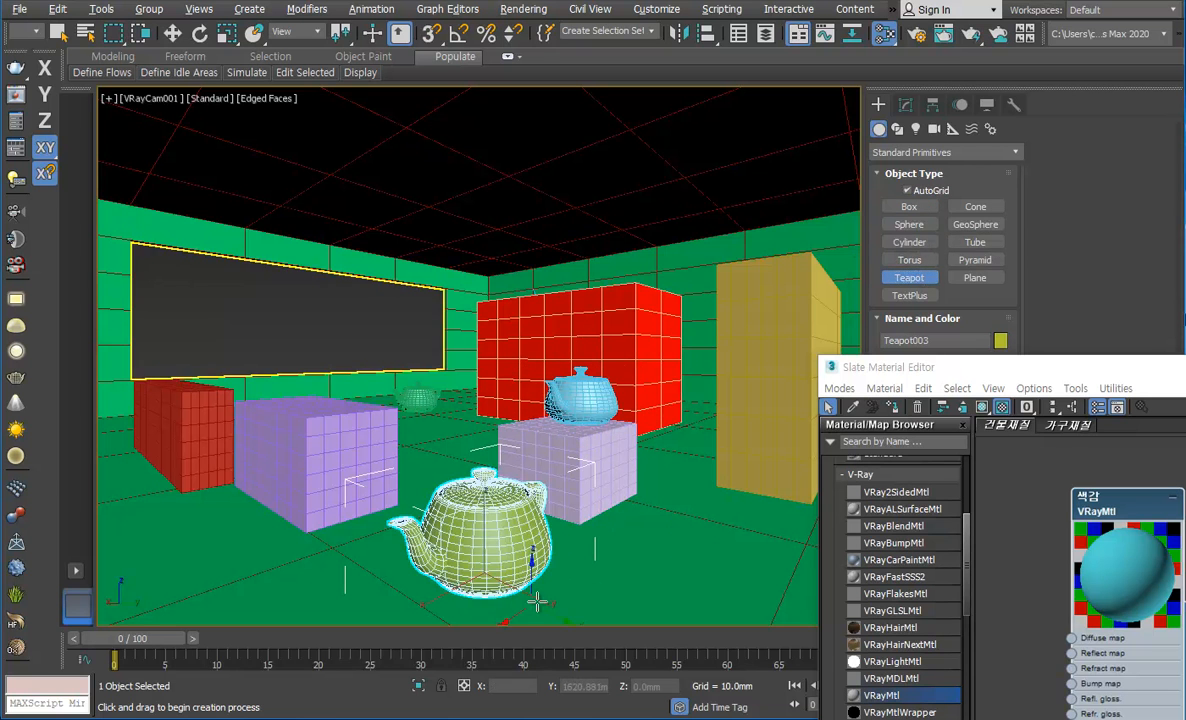
{"action": "left_click_drag", "start_coordinate": [748, 520], "coordinate": [757, 543]}
{"action": "key", "text": "w"}
{"action": "left_click", "coordinate": [517, 173]}
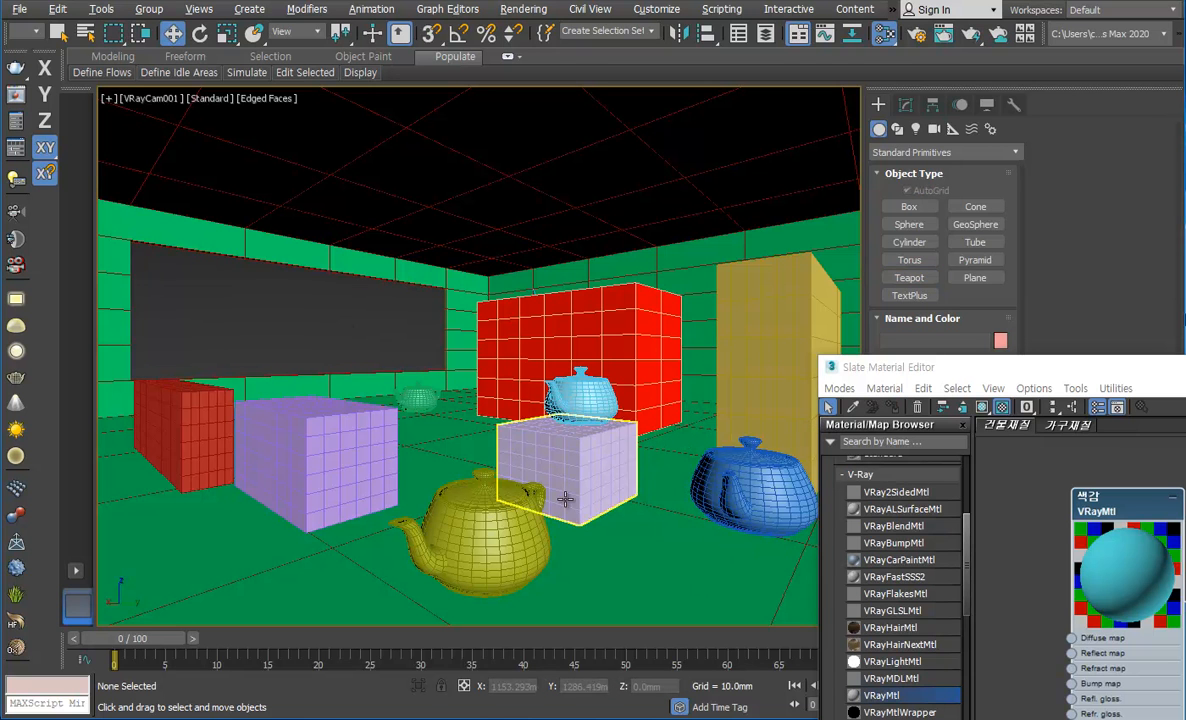
Step: Select the room object and assign the 색감 material to it, then deselect the room
{"action": "left_click_drag", "start_coordinate": [947, 367], "coordinate": [869, 175]}
{"action": "left_click", "coordinate": [492, 505]}
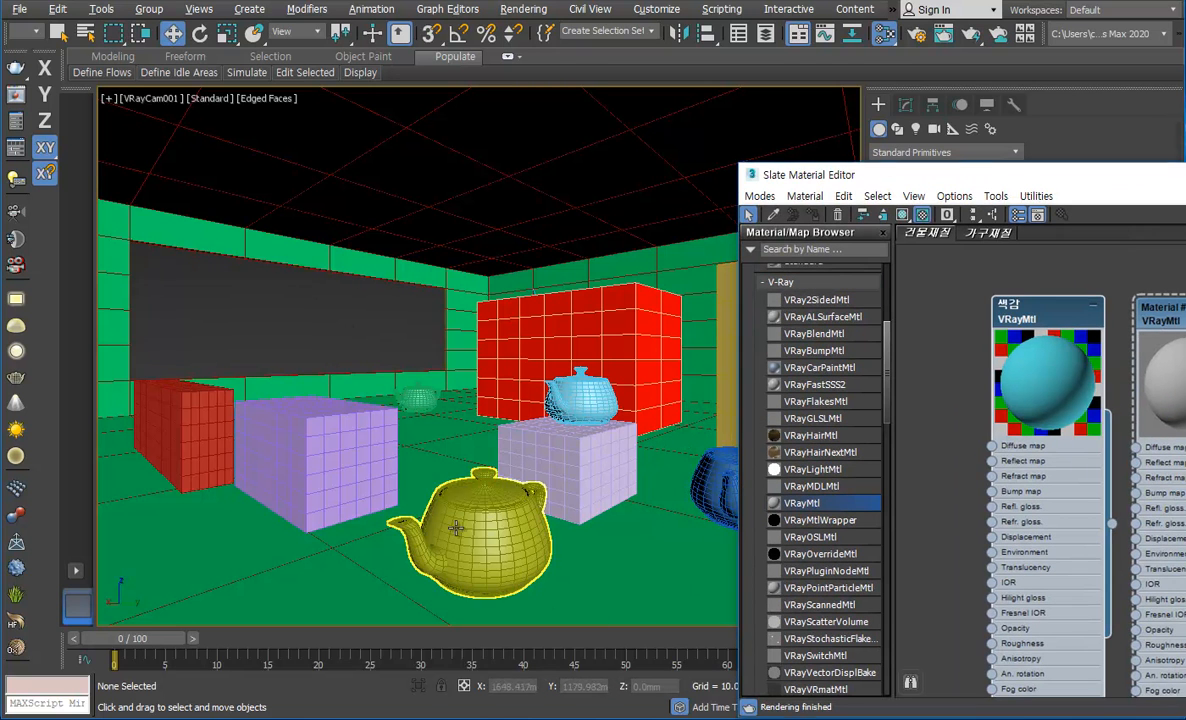
{"action": "left_click", "coordinate": [647, 533]}
{"action": "left_click", "coordinate": [277, 571]}
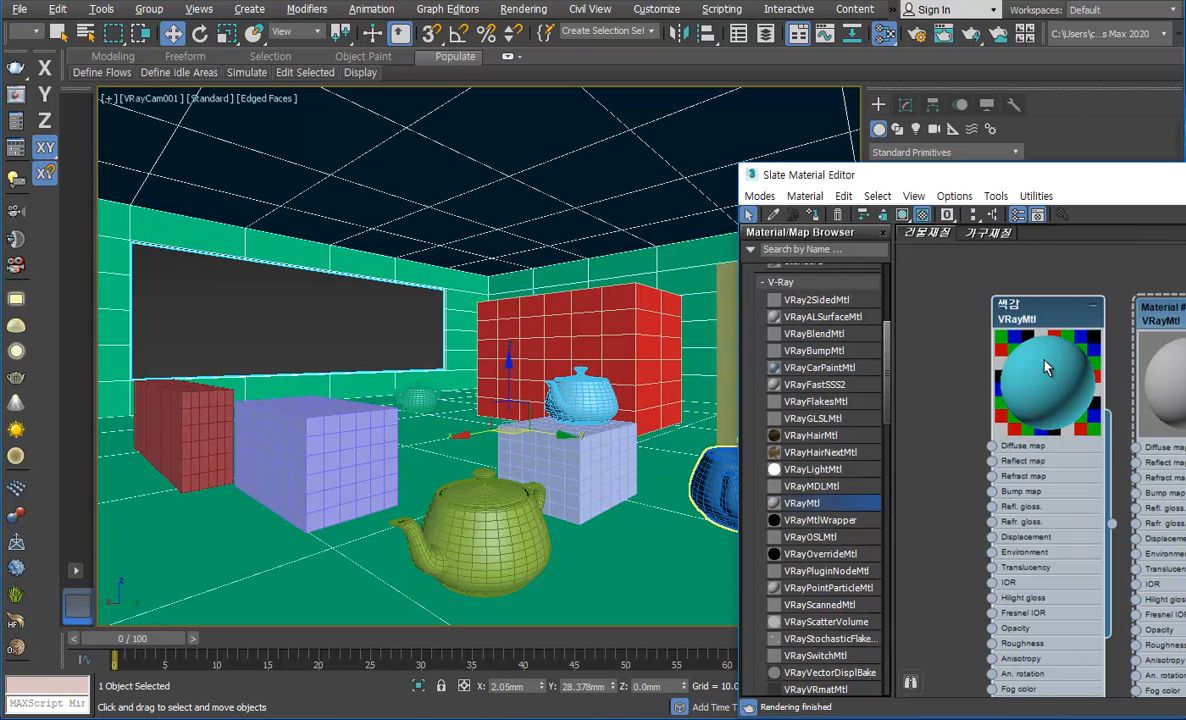
{"action": "left_click", "coordinate": [450, 421]}
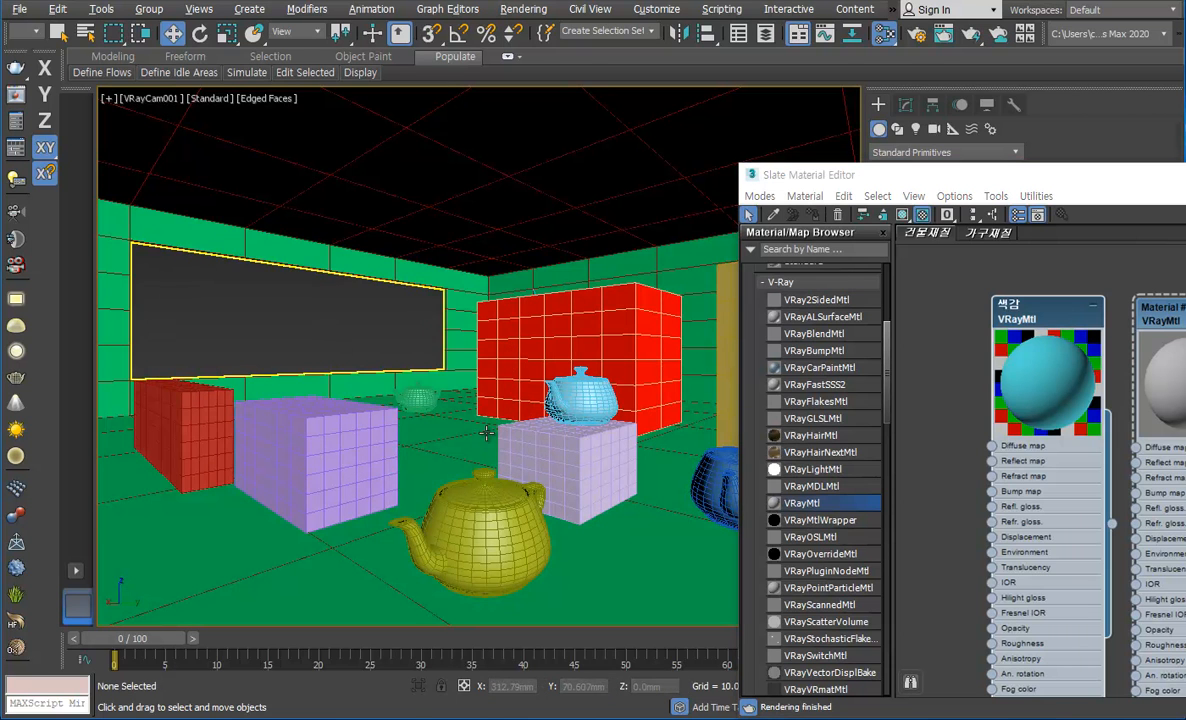
{"action": "left_click", "coordinate": [350, 176]}
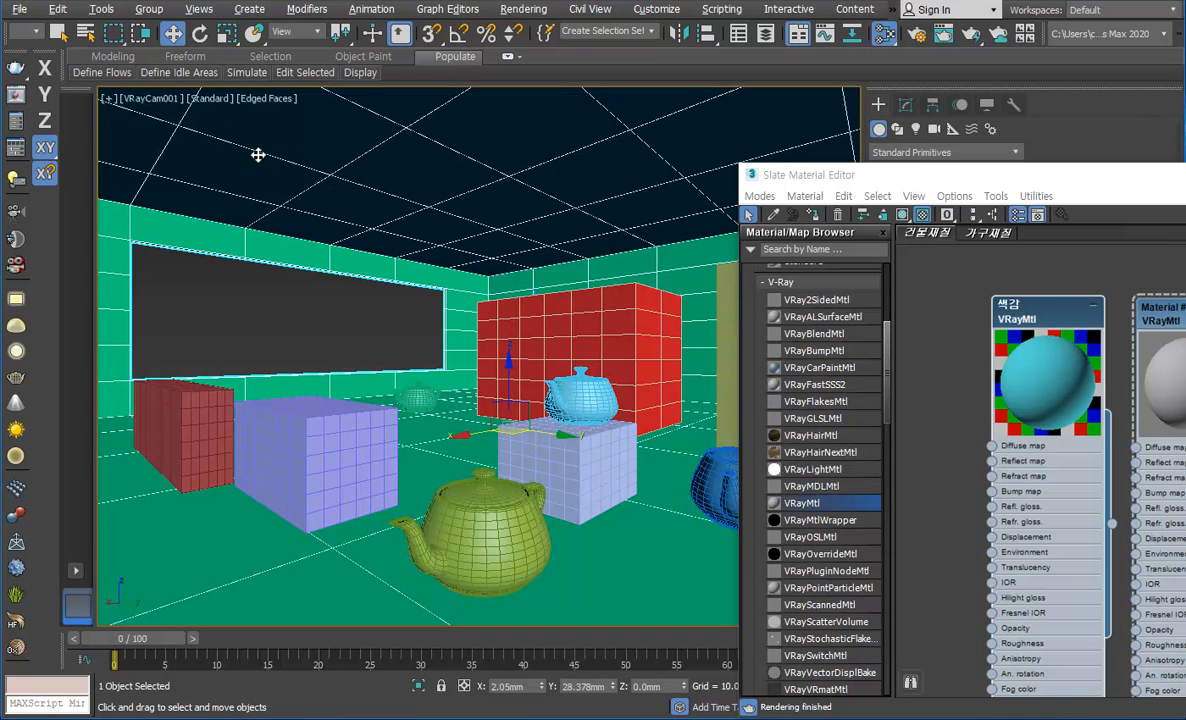
{"action": "left_click_drag", "start_coordinate": [1060, 323], "coordinate": [988, 318]}
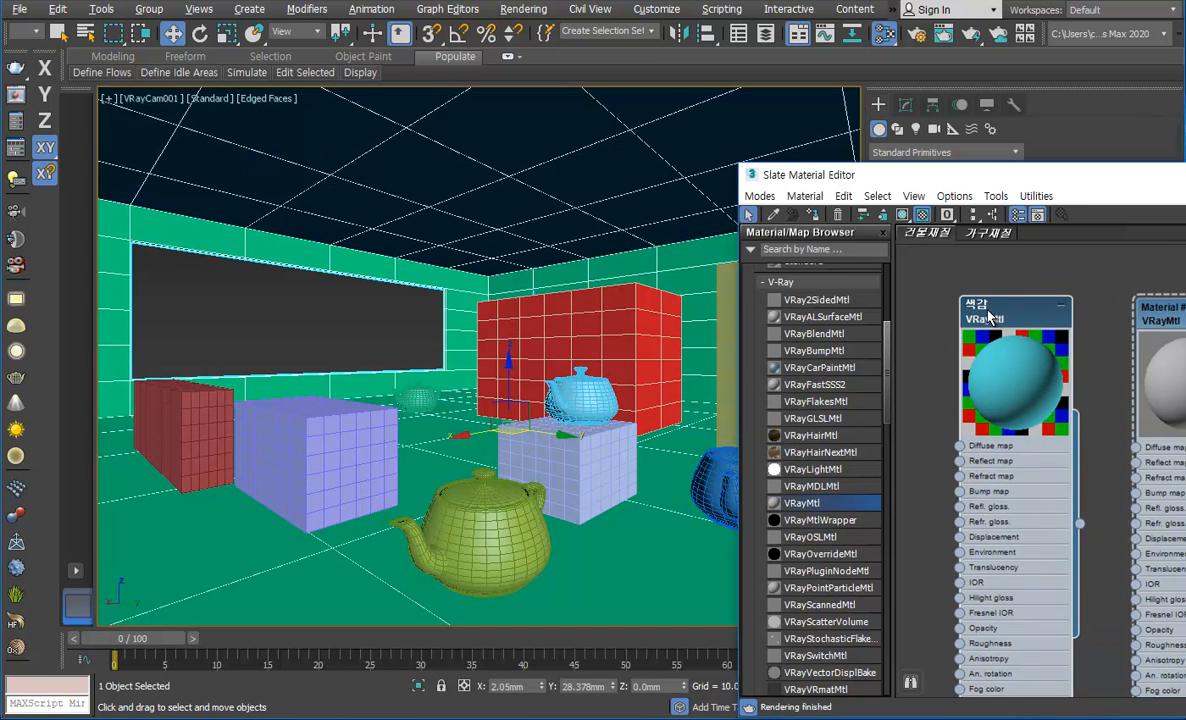
{"action": "left_click", "coordinate": [818, 218]}
{"action": "left_click", "coordinate": [423, 449]}
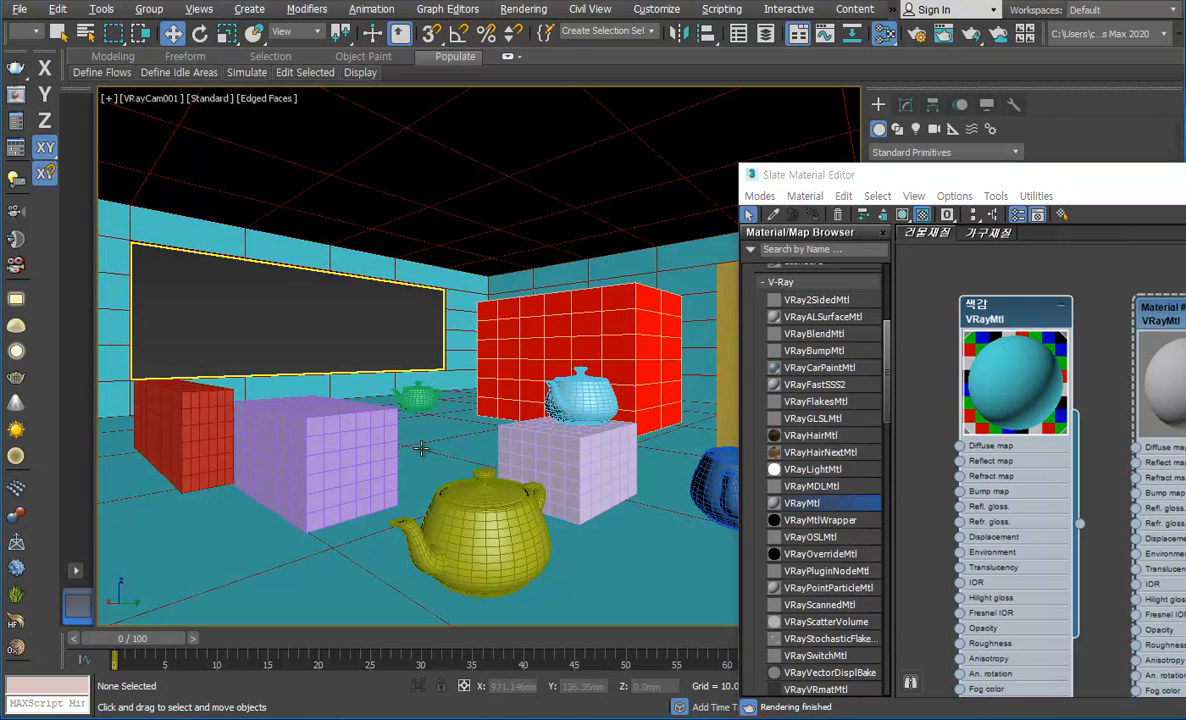
Step: Bring the whole material editor into view and rename the second VRayMtl material as 벽돌
{"action": "left_click", "coordinate": [1078, 190]}
{"action": "left_click_drag", "start_coordinate": [1078, 190], "coordinate": [453, 109]}
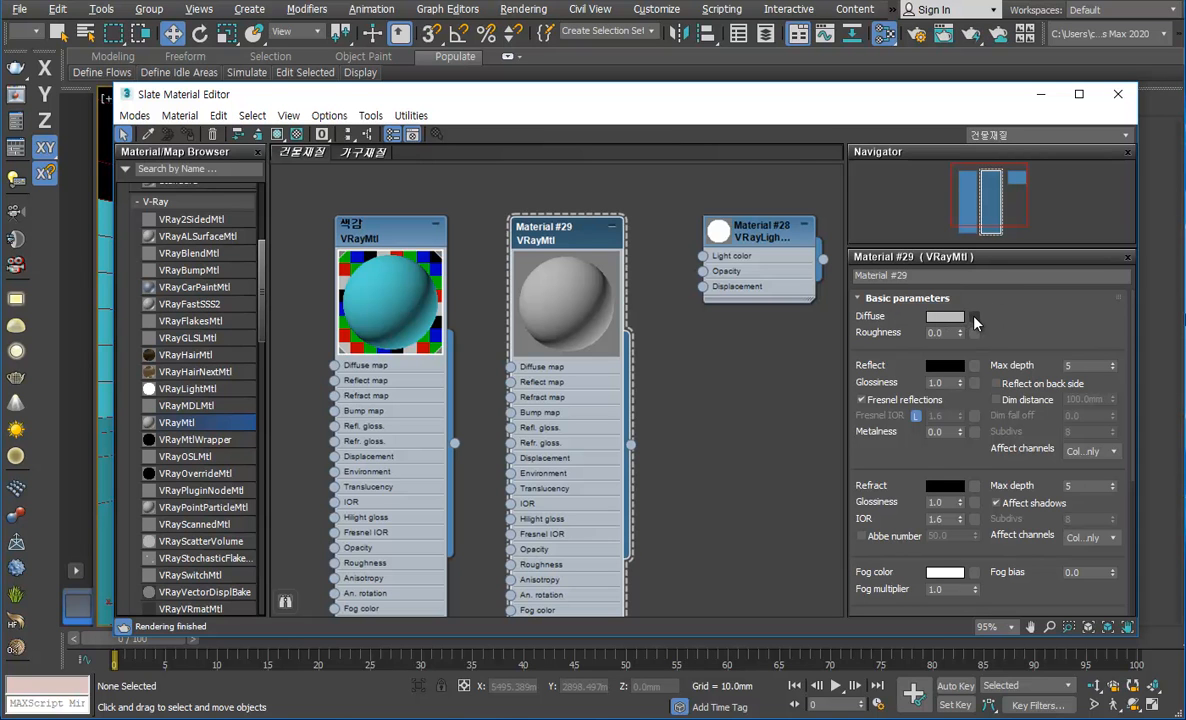
{"action": "left_click", "coordinate": [969, 278]}
{"action": "type", "text": "ㅂ"}
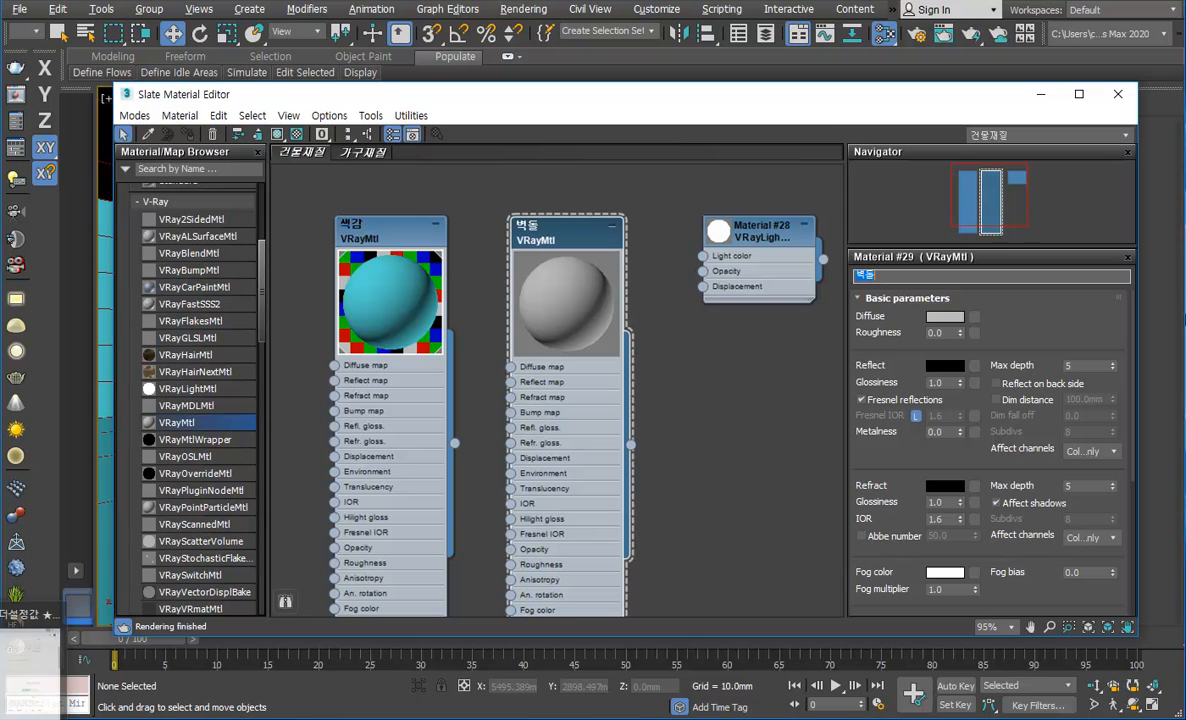
Step: Switch to Chrome and search Google for 벽돌 재질 in a new tab
{"action": "left_click", "coordinate": [66, 703]}
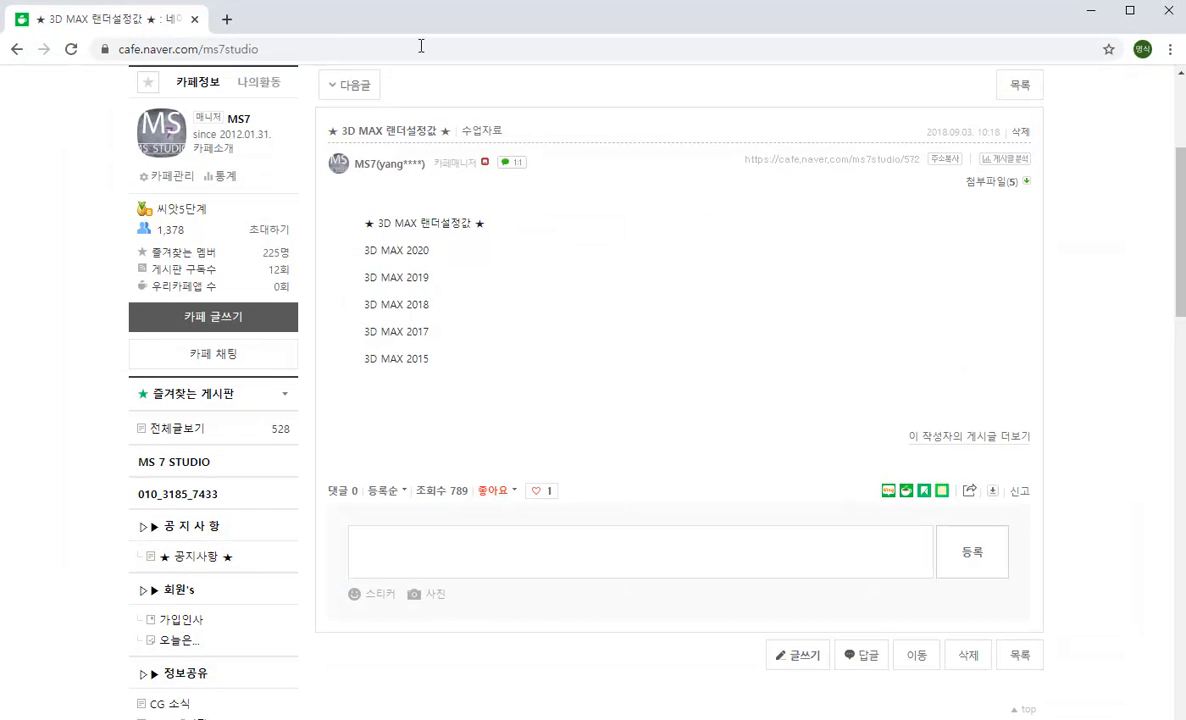
{"action": "left_click", "coordinate": [228, 26]}
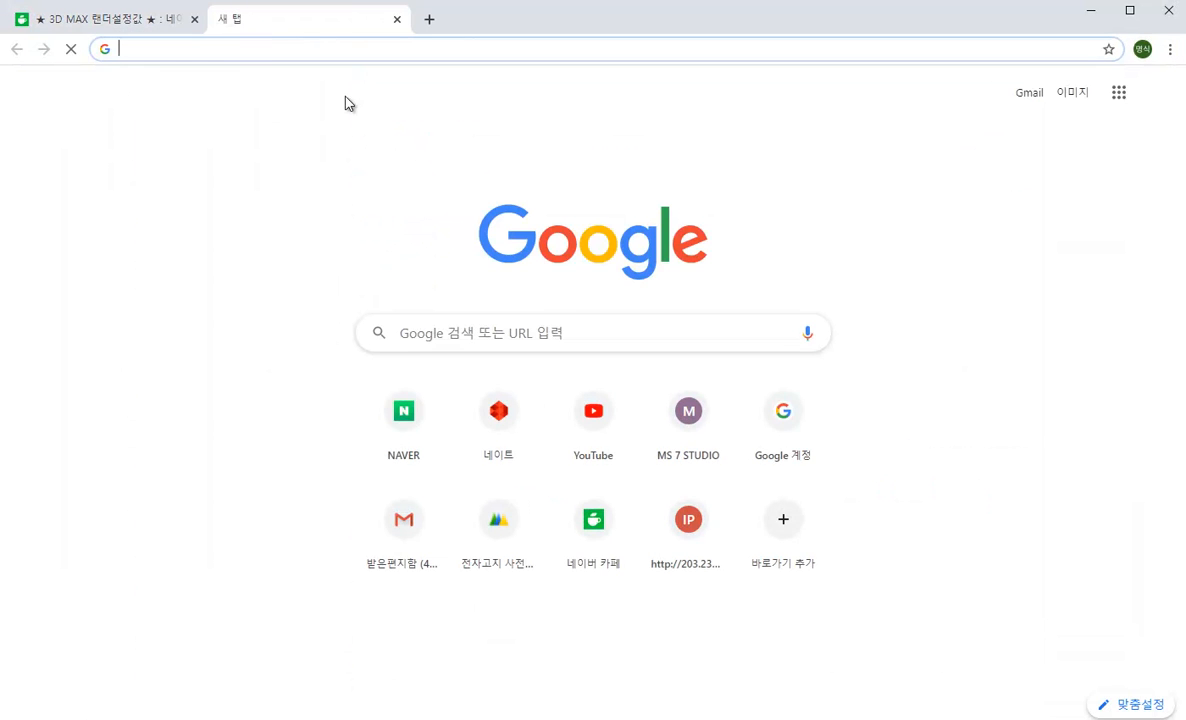
{"action": "left_click", "coordinate": [519, 336]}
{"action": "type", "text": "벽"}
{"action": "key", "text": "BackSpace"}
{"action": "type", "text": "ㄱ돌 재질"}
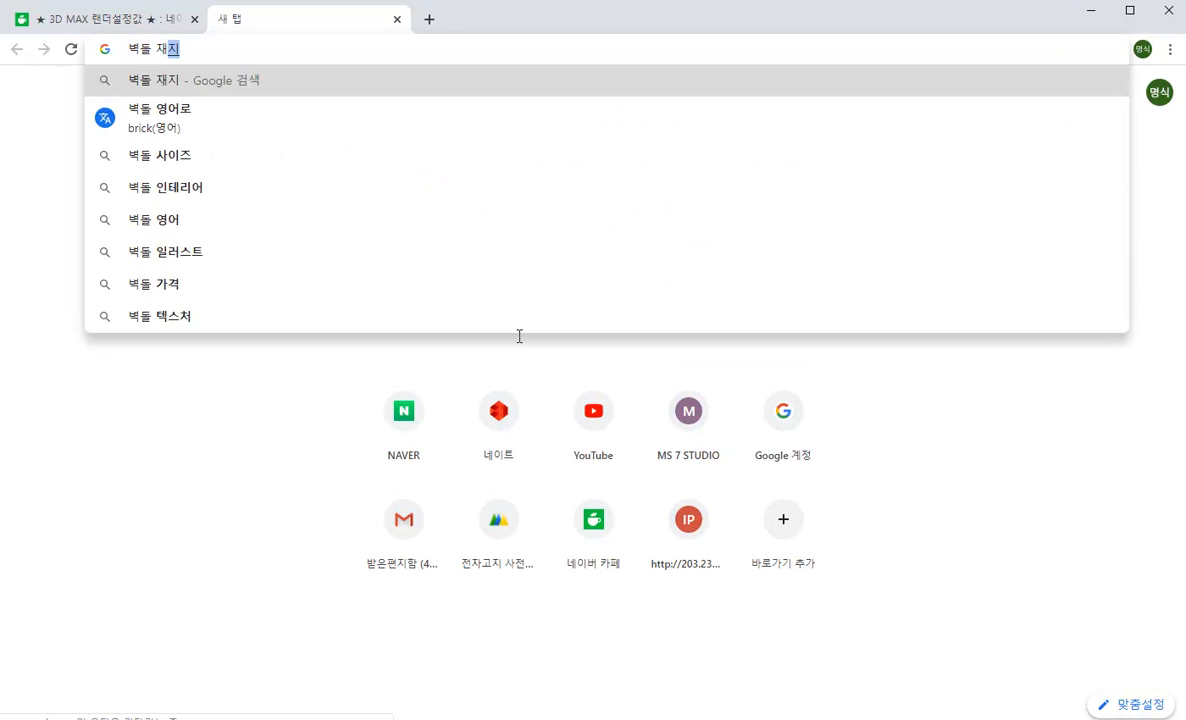
{"action": "key", "text": "Return"}
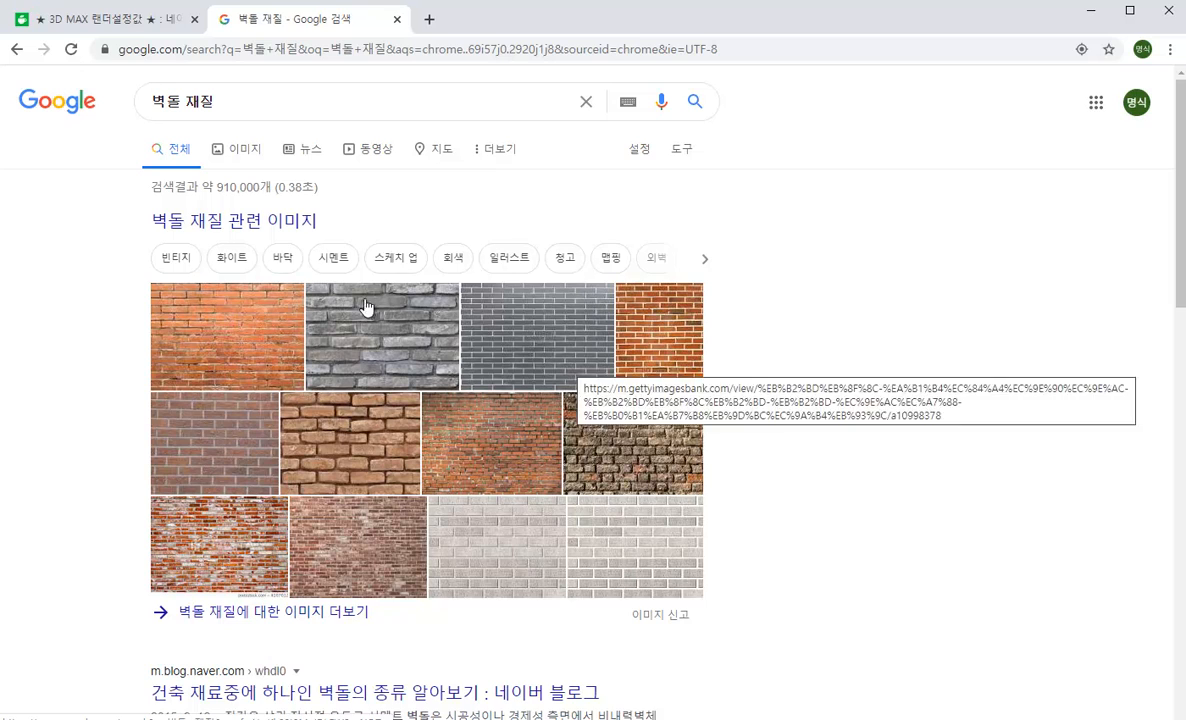
Step: Open the image results for the brick search and filter them to the large size (큼)
{"action": "left_click", "coordinate": [260, 338]}
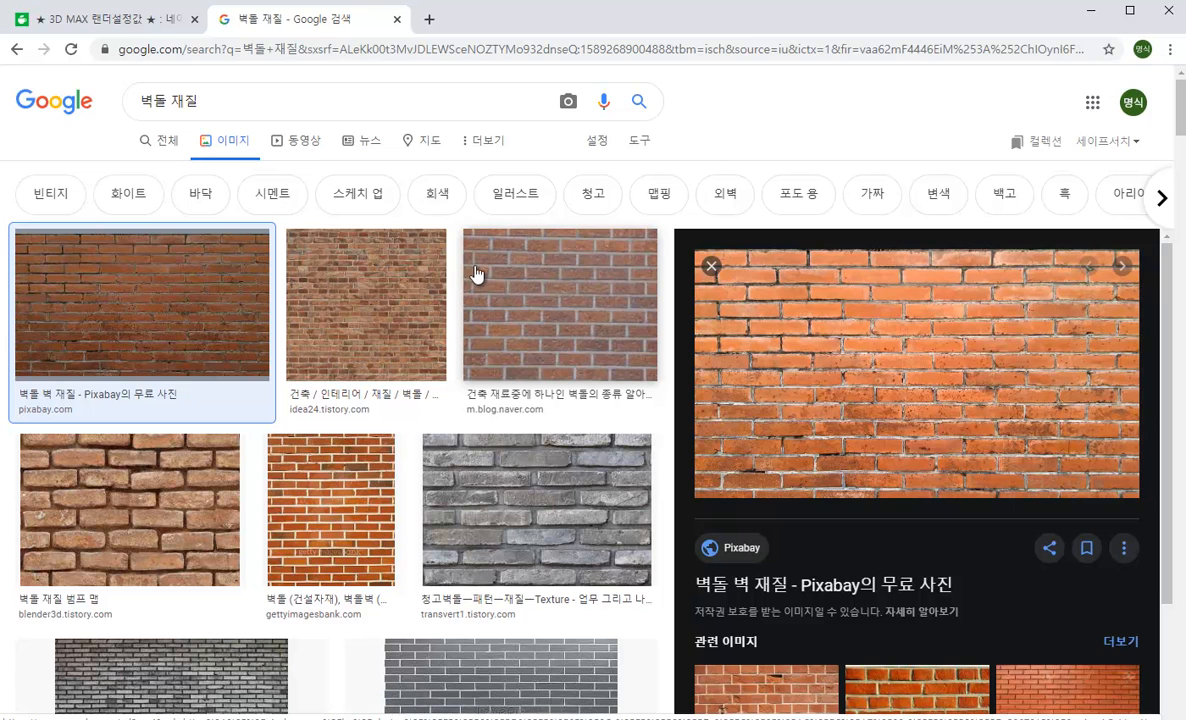
{"action": "left_click", "coordinate": [639, 141]}
{"action": "left_click", "coordinate": [158, 172]}
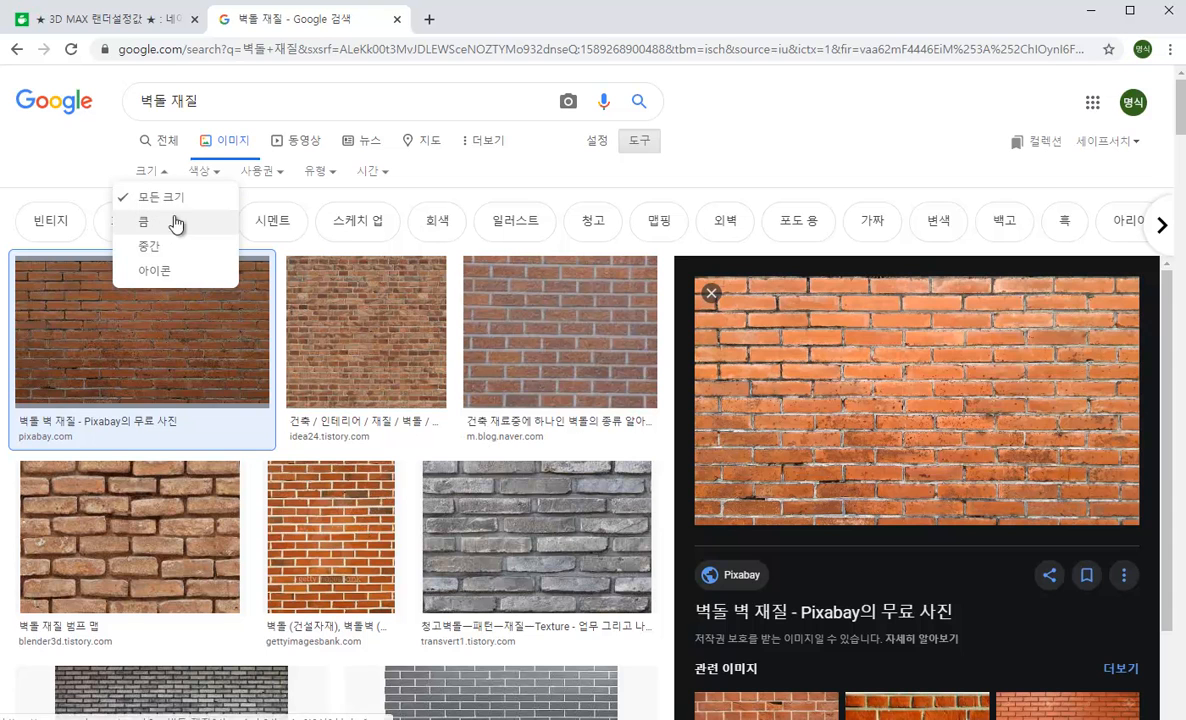
{"action": "left_click", "coordinate": [180, 224]}
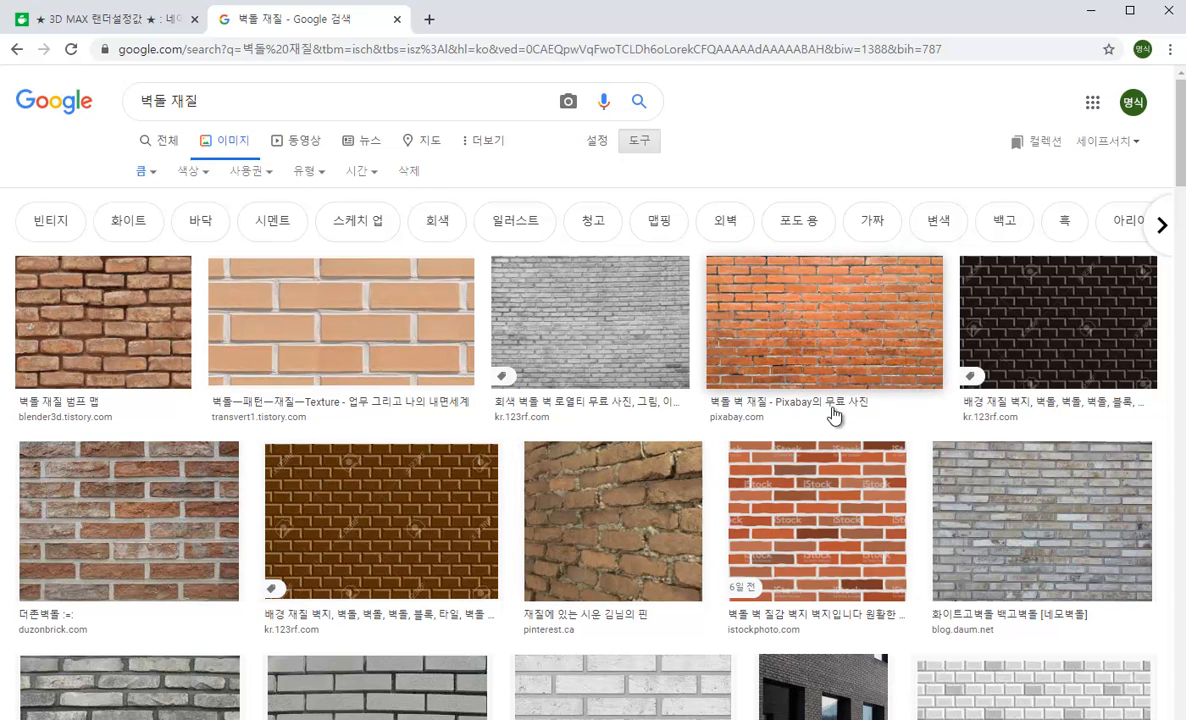
Step: Save the orange Pixabay brick wall image as 벽돌 in the 재질수업 folder and switch back to 3ds Max
{"action": "left_click", "coordinate": [856, 314]}
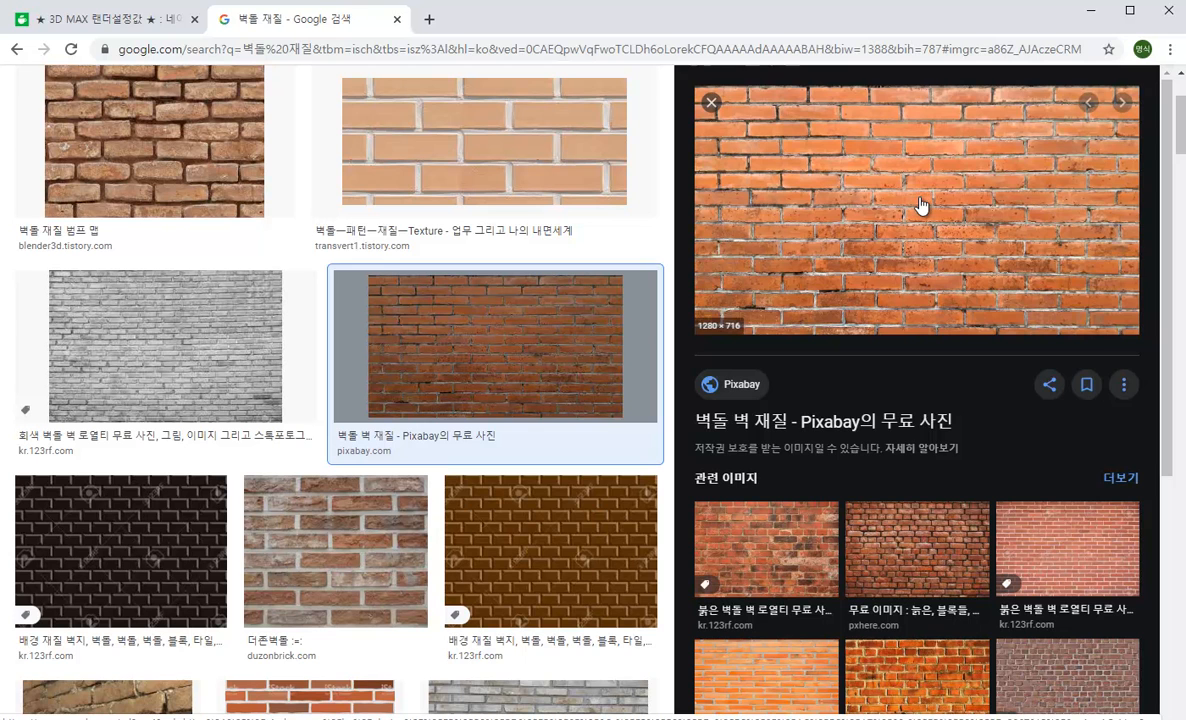
{"action": "right_click", "coordinate": [919, 199]}
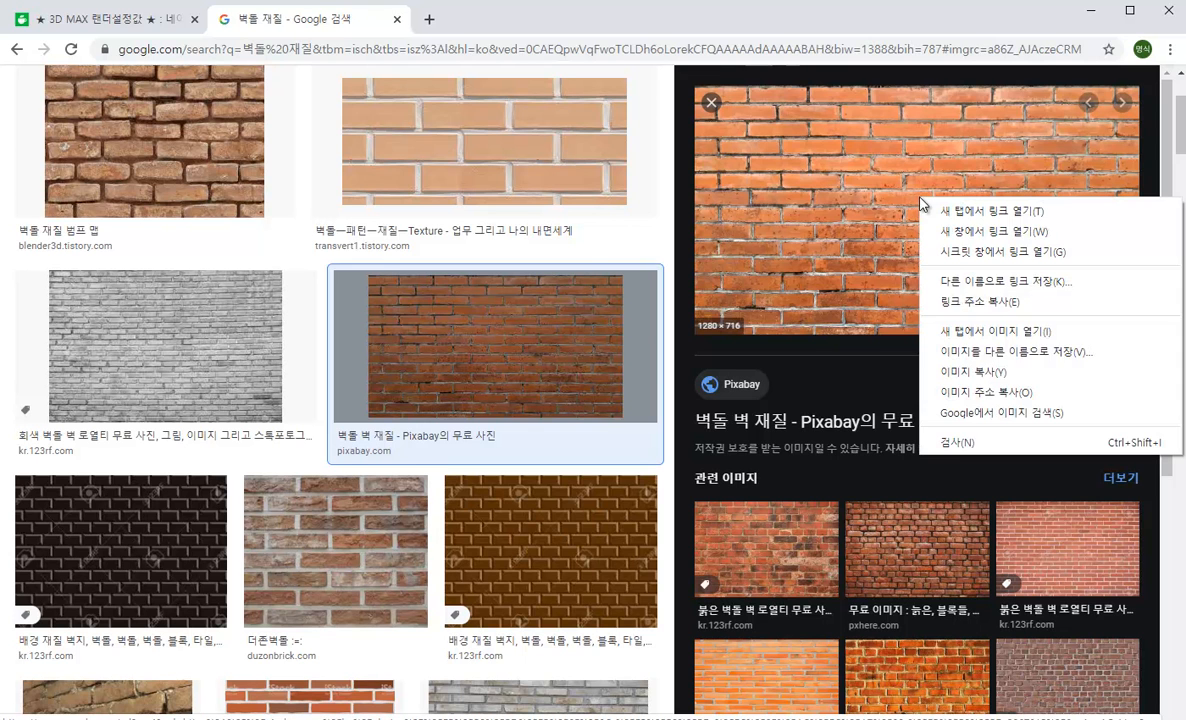
{"action": "left_click", "coordinate": [1008, 353]}
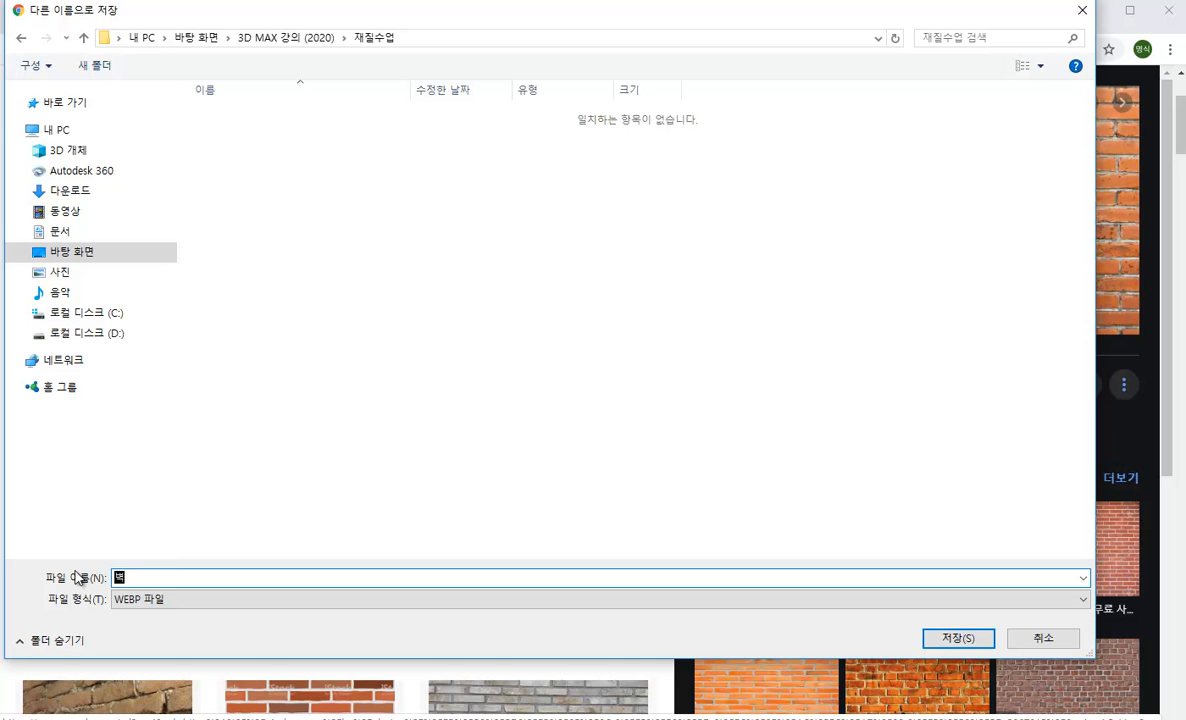
{"action": "key", "text": "Return"}
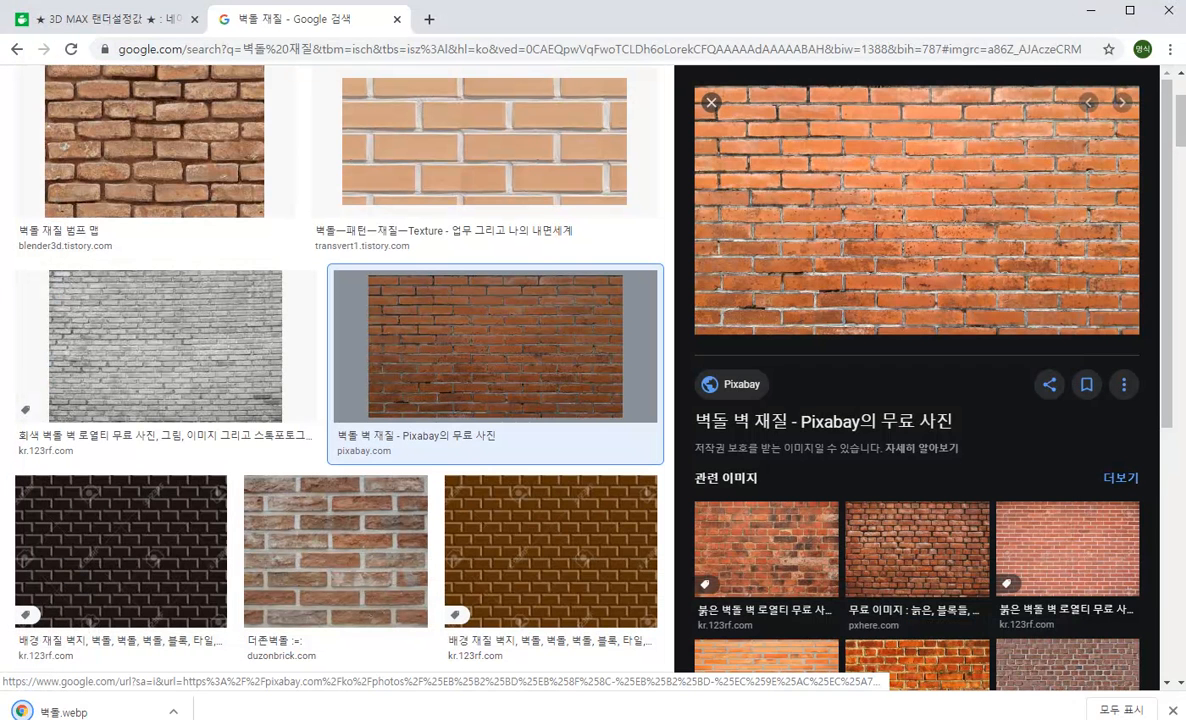
{"action": "left_click", "coordinate": [186, 718]}
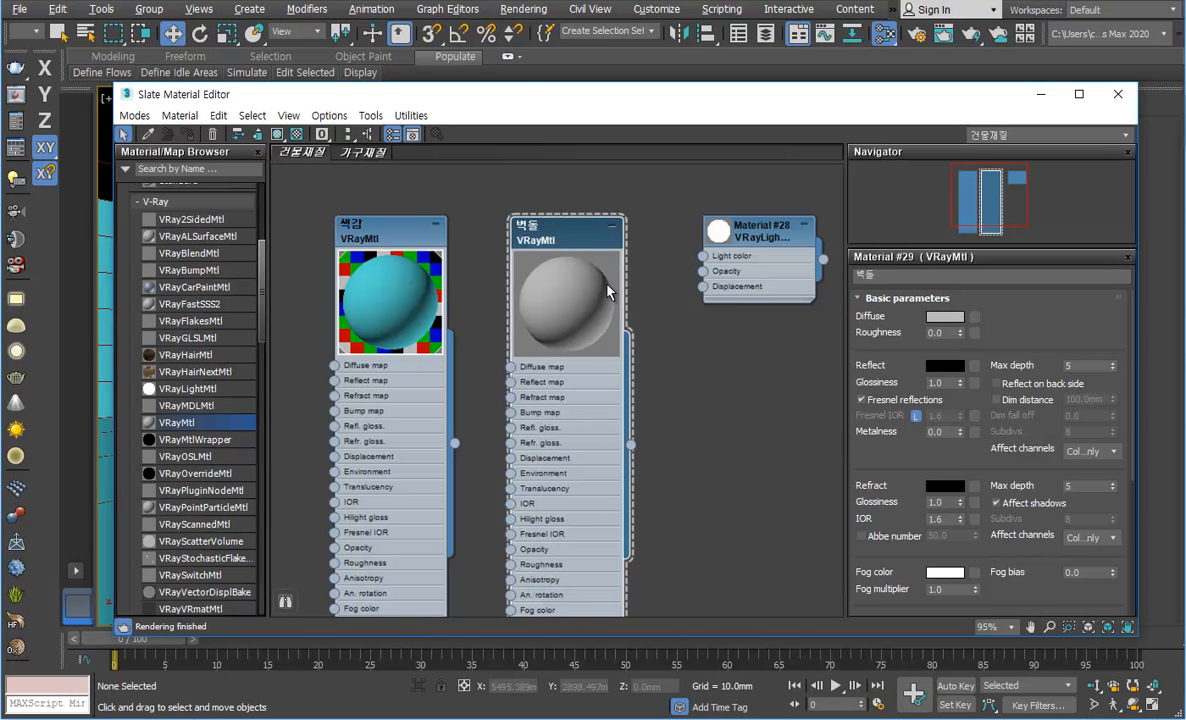
Step: Assign a Bitmap map using the 벽돌재질 image from the 재질수업 folder to the 벽돌 material's Diffuse
{"action": "left_click_drag", "start_coordinate": [519, 220], "coordinate": [503, 222]}
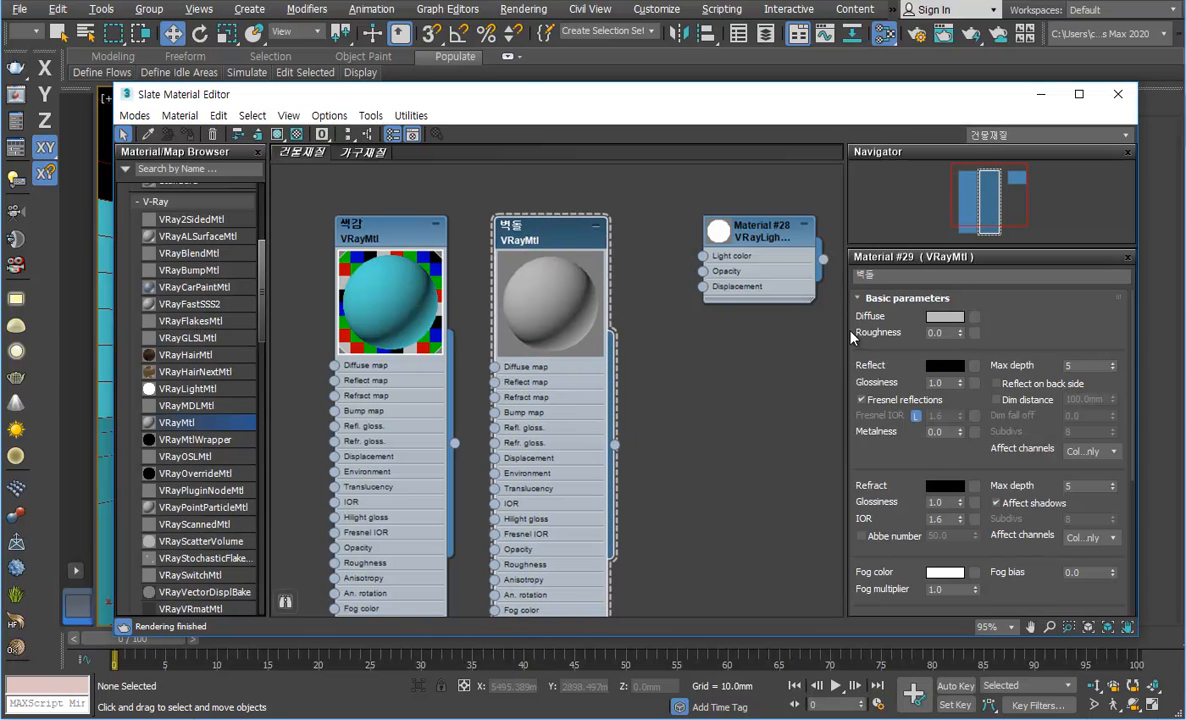
{"action": "left_click", "coordinate": [975, 317]}
{"action": "left_click_drag", "start_coordinate": [436, 19], "coordinate": [668, 112]}
{"action": "scroll", "coordinate": [590, 485], "scroll_direction": "down", "scroll_amount": 3}
{"action": "scroll", "coordinate": [553, 455], "scroll_direction": "up", "scroll_amount": 3}
{"action": "left_click", "coordinate": [516, 201]}
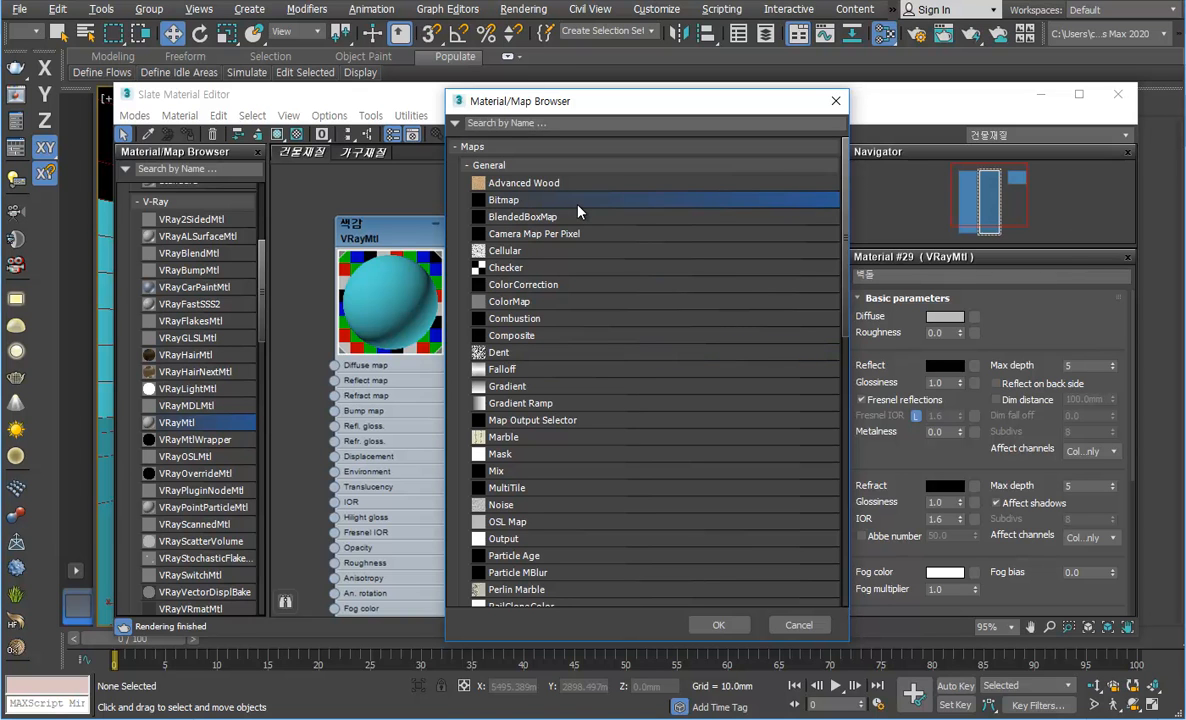
{"action": "double_click", "coordinate": [518, 202]}
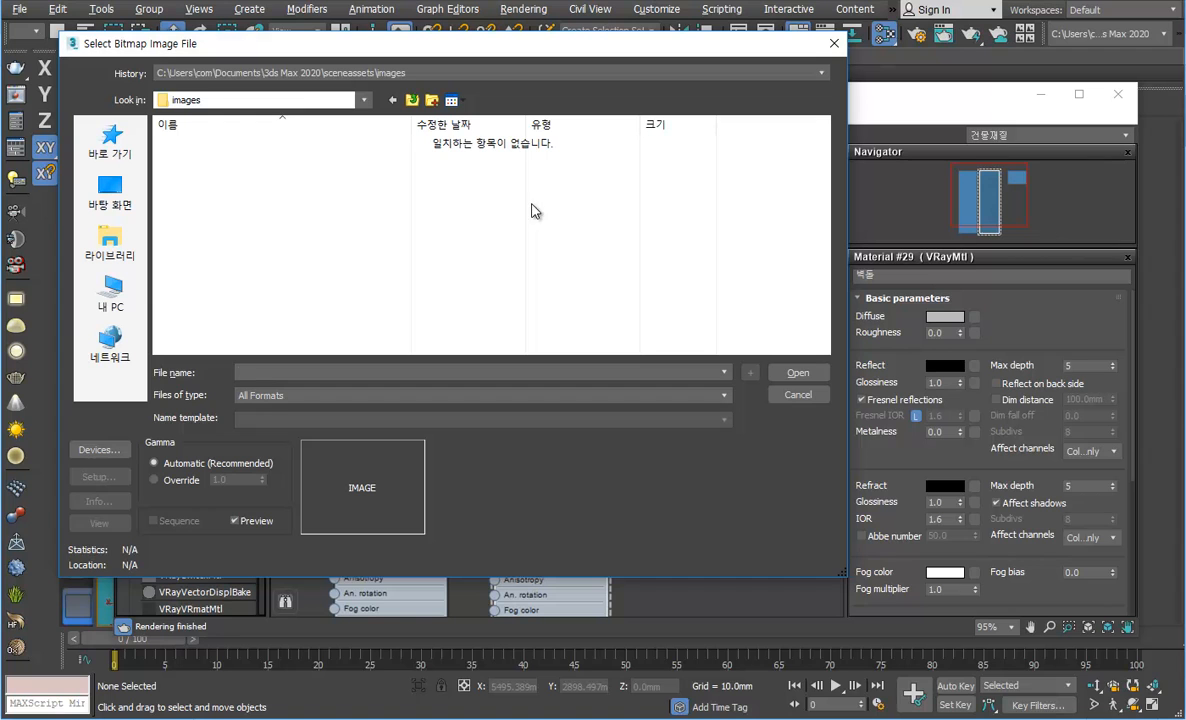
{"action": "left_click", "coordinate": [123, 198]}
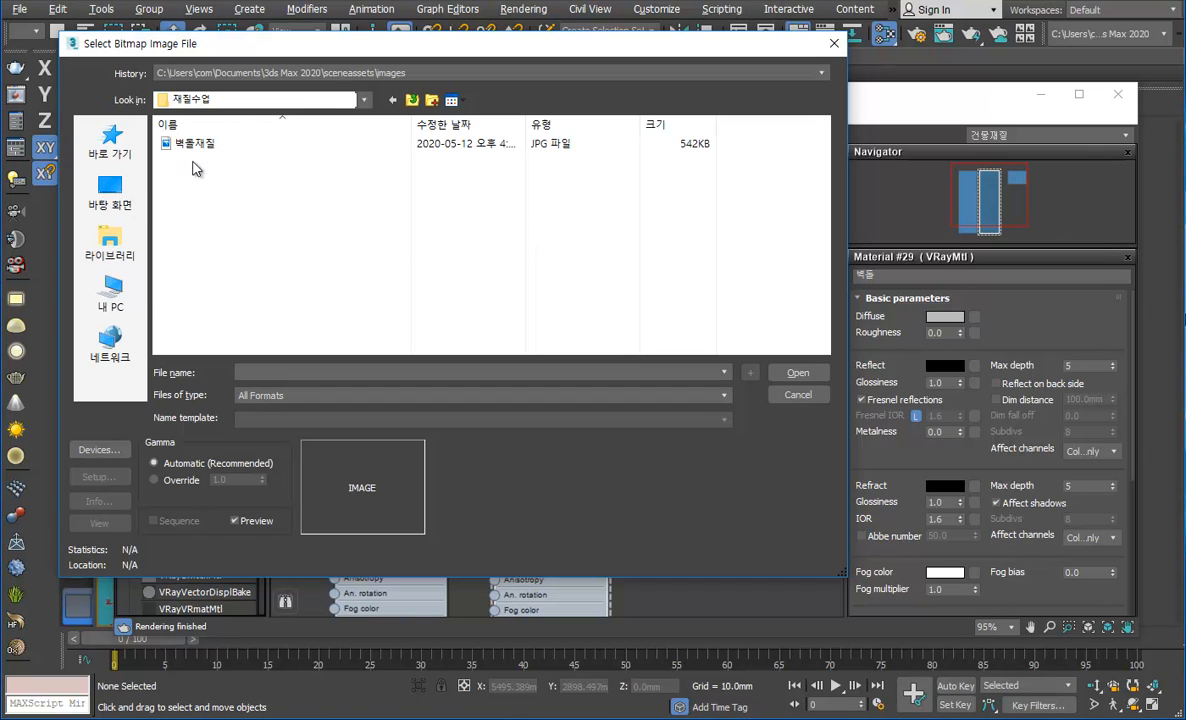
{"action": "left_click", "coordinate": [210, 145]}
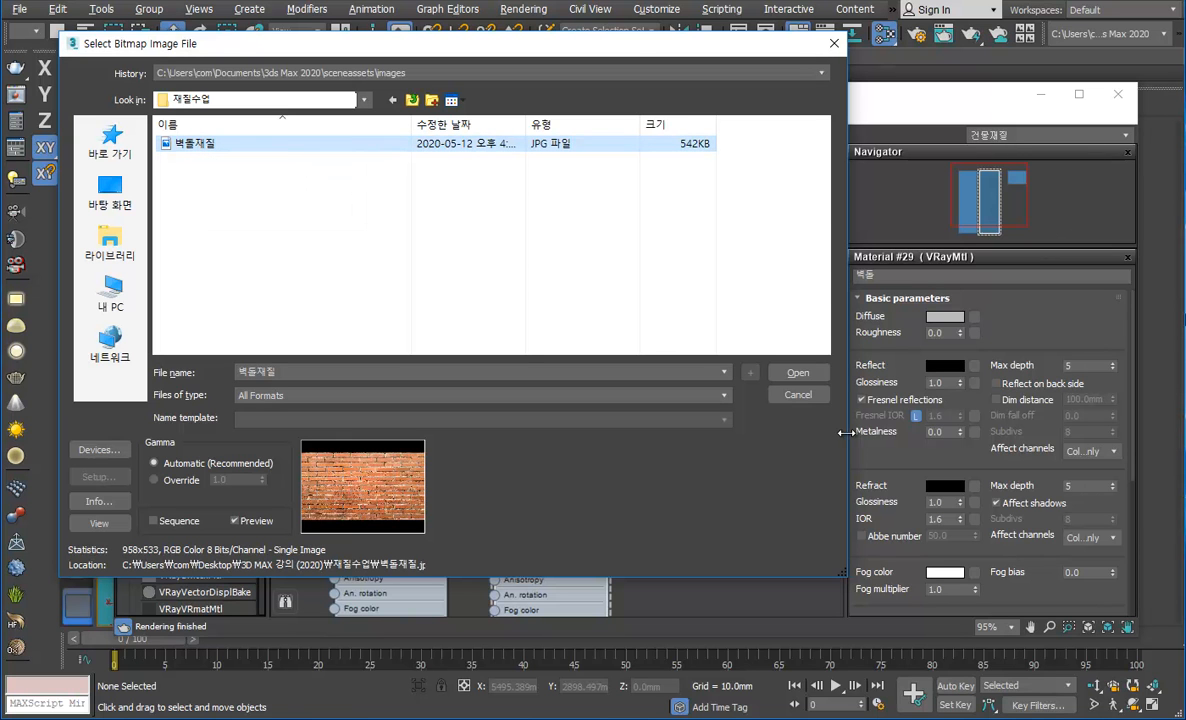
{"action": "left_click", "coordinate": [797, 373]}
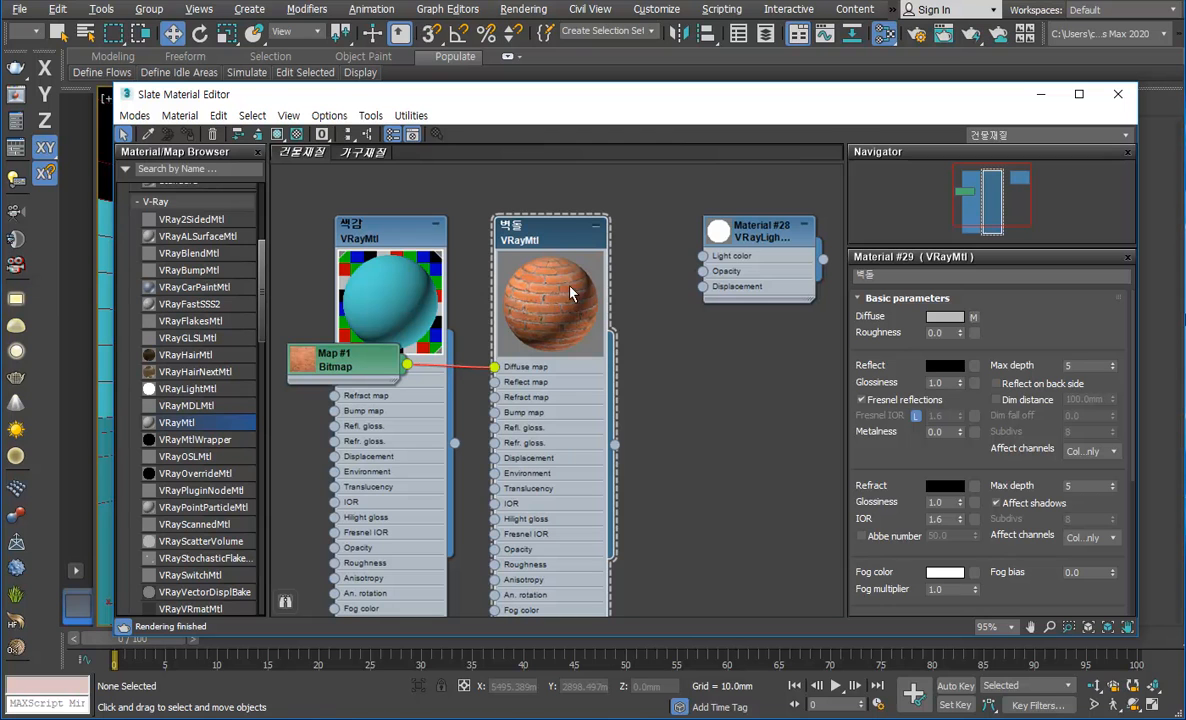
Step: Move the 색감 material away from 벽돌 and place the Bitmap node in the gap between them
{"action": "scroll", "coordinate": [645, 358], "scroll_direction": "down", "scroll_amount": 3}
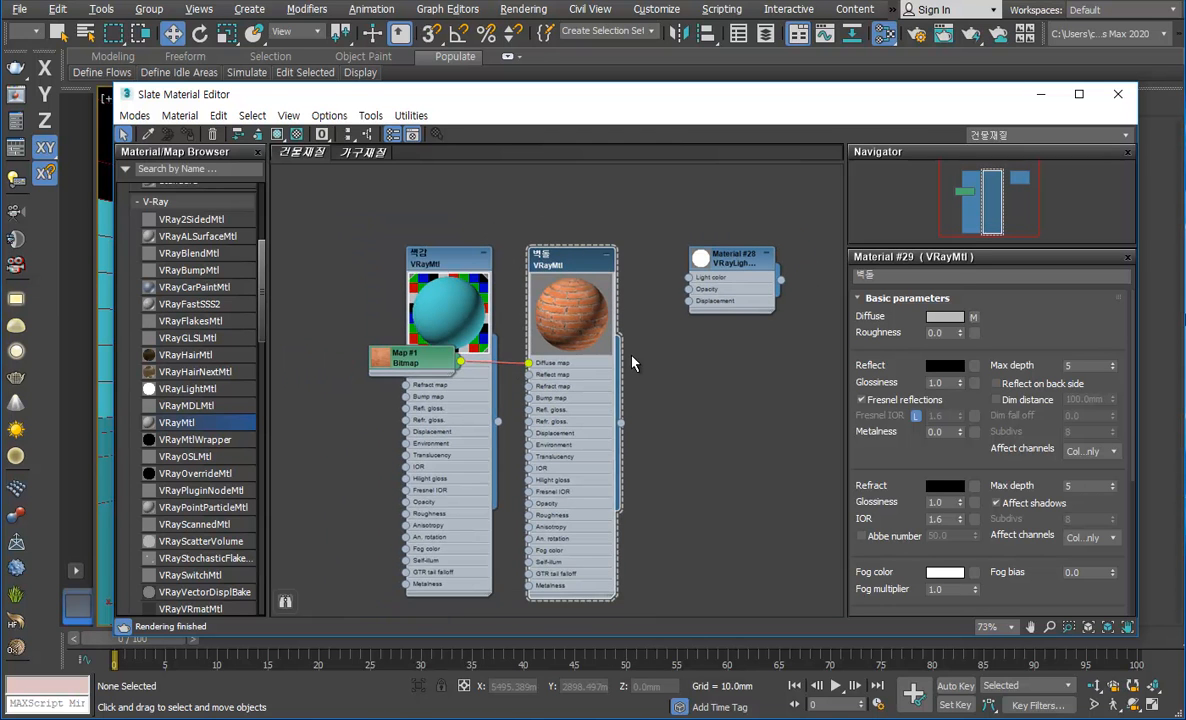
{"action": "left_click_drag", "start_coordinate": [450, 262], "coordinate": [313, 267]}
{"action": "scroll", "coordinate": [400, 368], "scroll_direction": "up", "scroll_amount": 4}
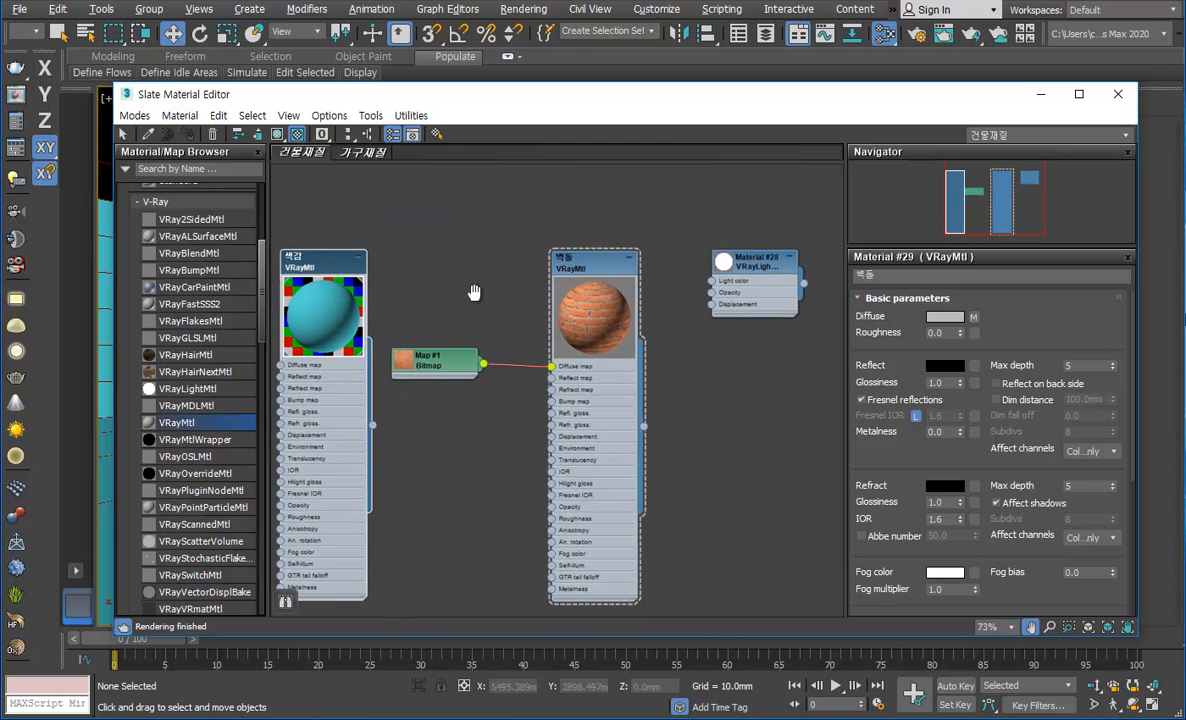
{"action": "left_click_drag", "start_coordinate": [424, 362], "coordinate": [465, 361]}
{"action": "scroll", "coordinate": [490, 364], "scroll_direction": "up", "scroll_amount": 3}
Step: Open the parameters of the 벽돌 material's diffuse bitmap and shrink the material node's preview
{"action": "left_click", "coordinate": [974, 318]}
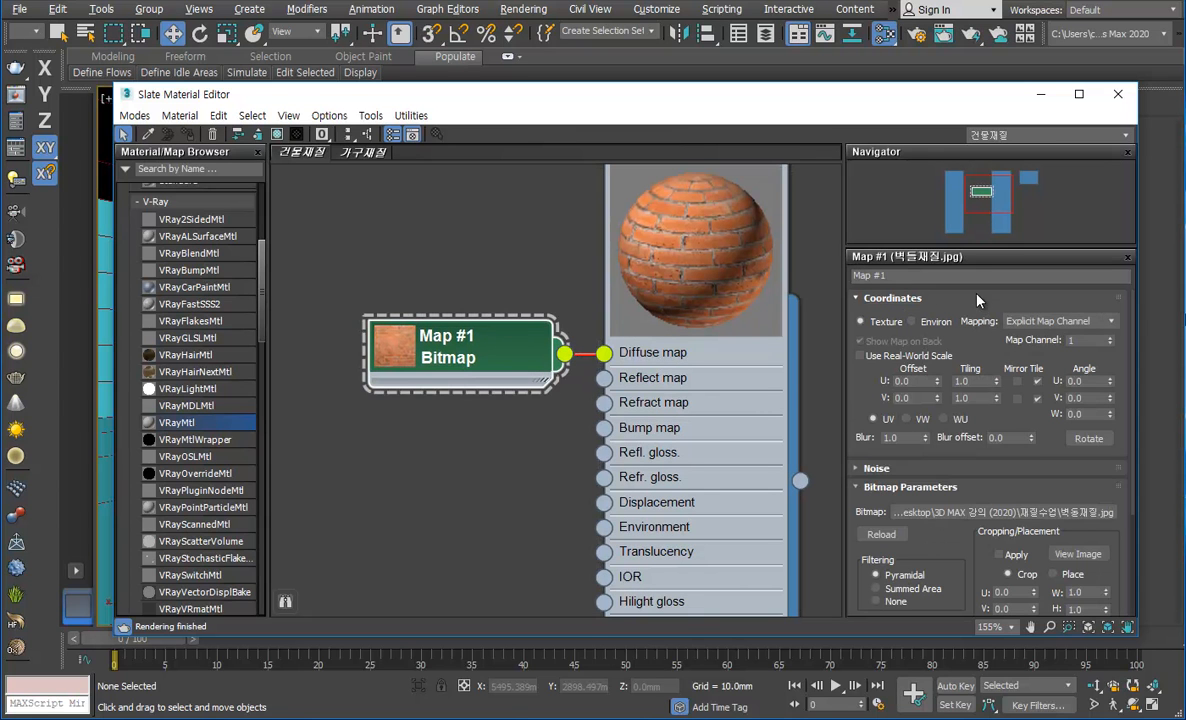
{"action": "double_click", "coordinate": [699, 260]}
{"action": "scroll", "coordinate": [700, 275], "scroll_direction": "down", "scroll_amount": 2}
{"action": "scroll", "coordinate": [708, 280], "scroll_direction": "up", "scroll_amount": 2}
{"action": "scroll", "coordinate": [717, 286], "scroll_direction": "down", "scroll_amount": 2}
{"action": "scroll", "coordinate": [717, 293], "scroll_direction": "down", "scroll_amount": 3}
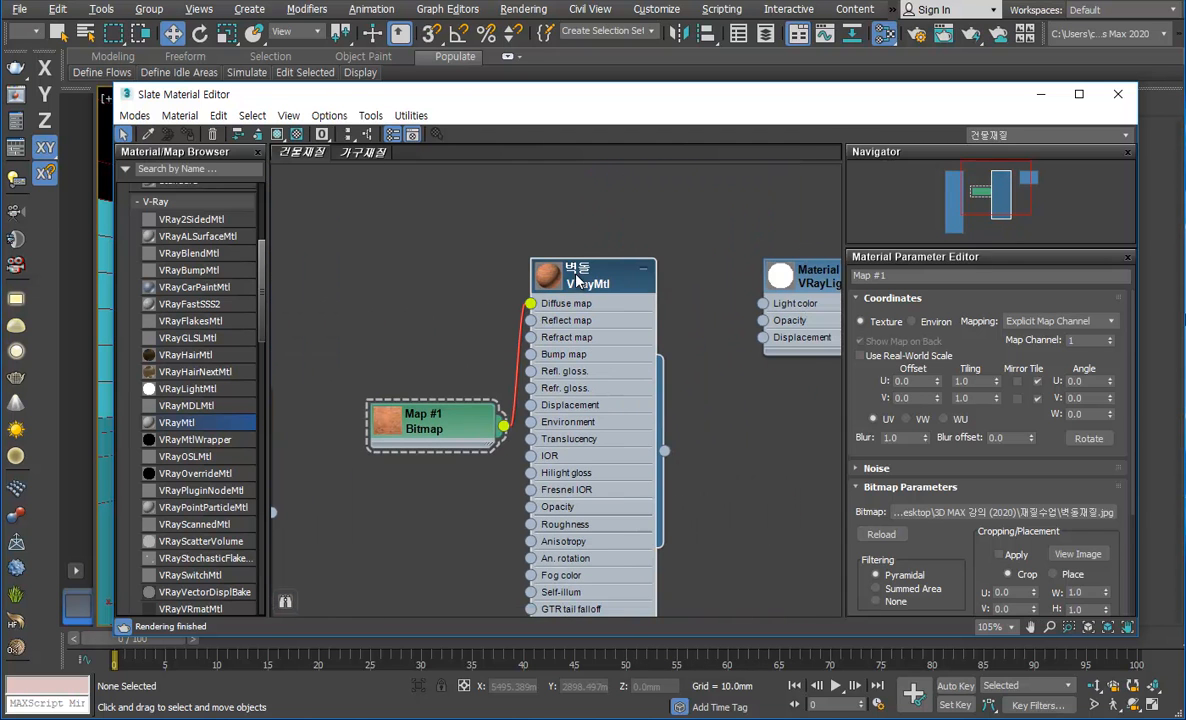
Step: Switch from the 벽돌 material's parameters to its bitmap's parameters and move the Bitmap node up beside the Diffuse map input
{"action": "left_click", "coordinate": [577, 280]}
{"action": "left_click", "coordinate": [436, 428]}
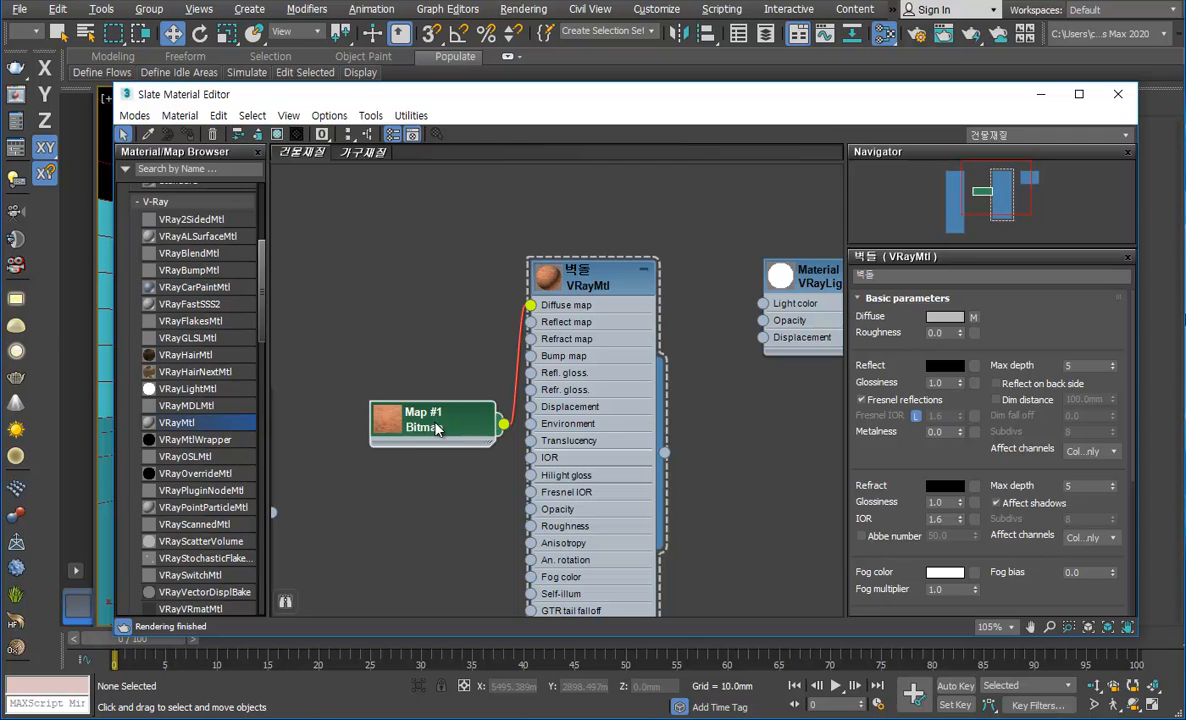
{"action": "double_click", "coordinate": [422, 428]}
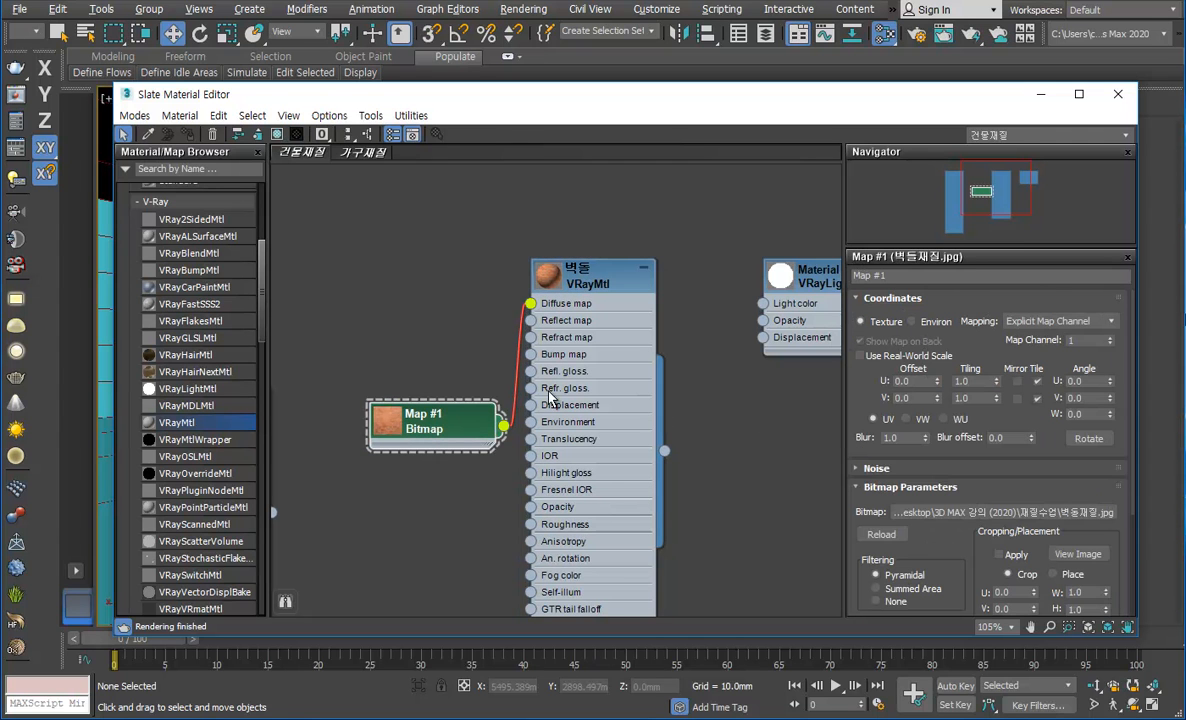
{"action": "left_click_drag", "start_coordinate": [452, 422], "coordinate": [453, 294]}
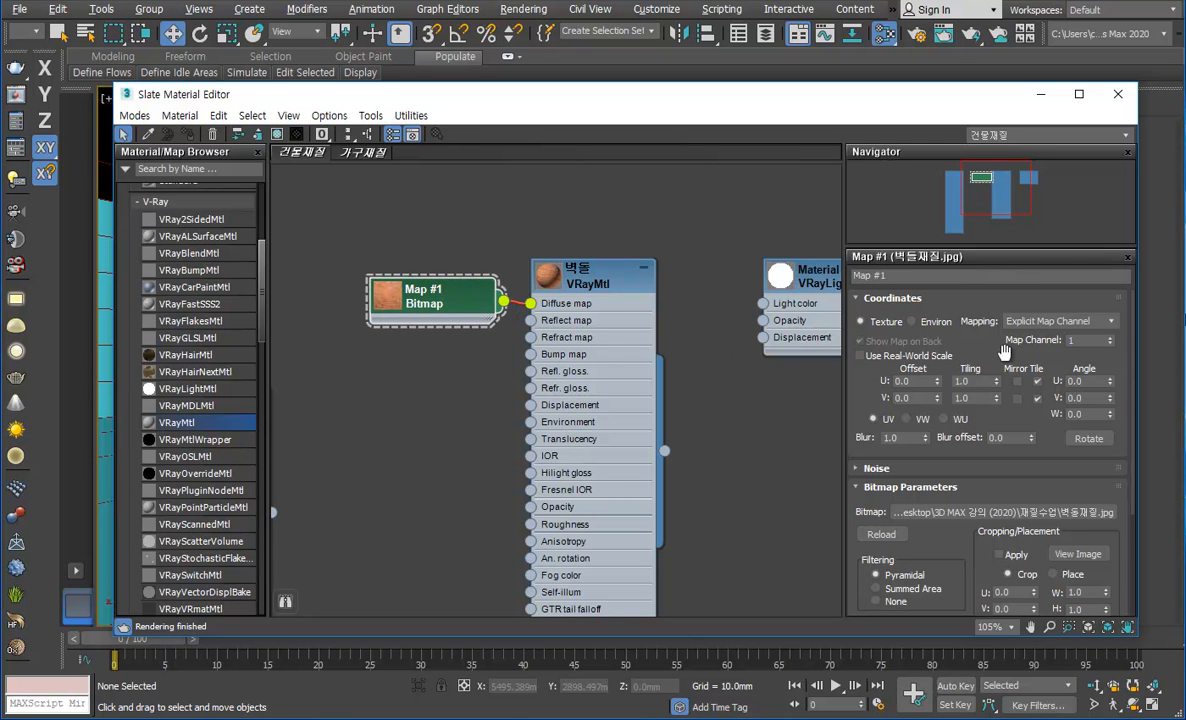
Step: Check which image file the bitmap uses in its Bitmap Parameters, and leave the file selection without changing it
{"action": "scroll", "coordinate": [1010, 352], "scroll_direction": "down", "scroll_amount": 3}
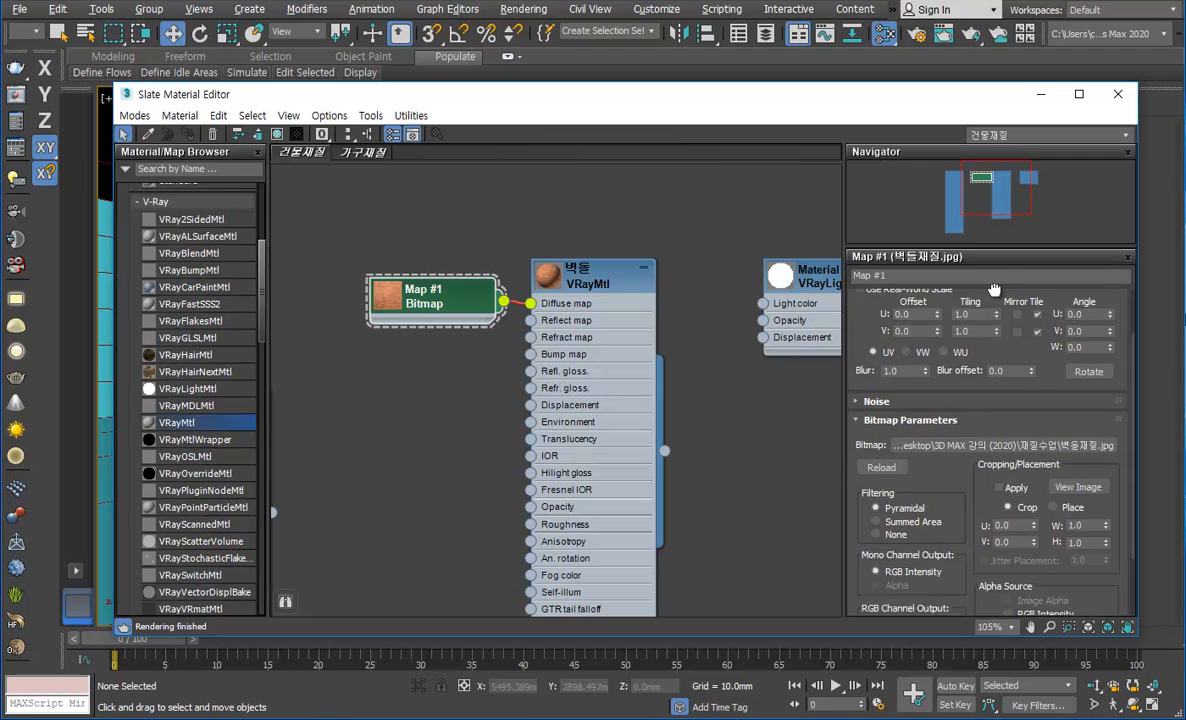
{"action": "scroll", "coordinate": [1015, 335], "scroll_direction": "down", "scroll_amount": 1}
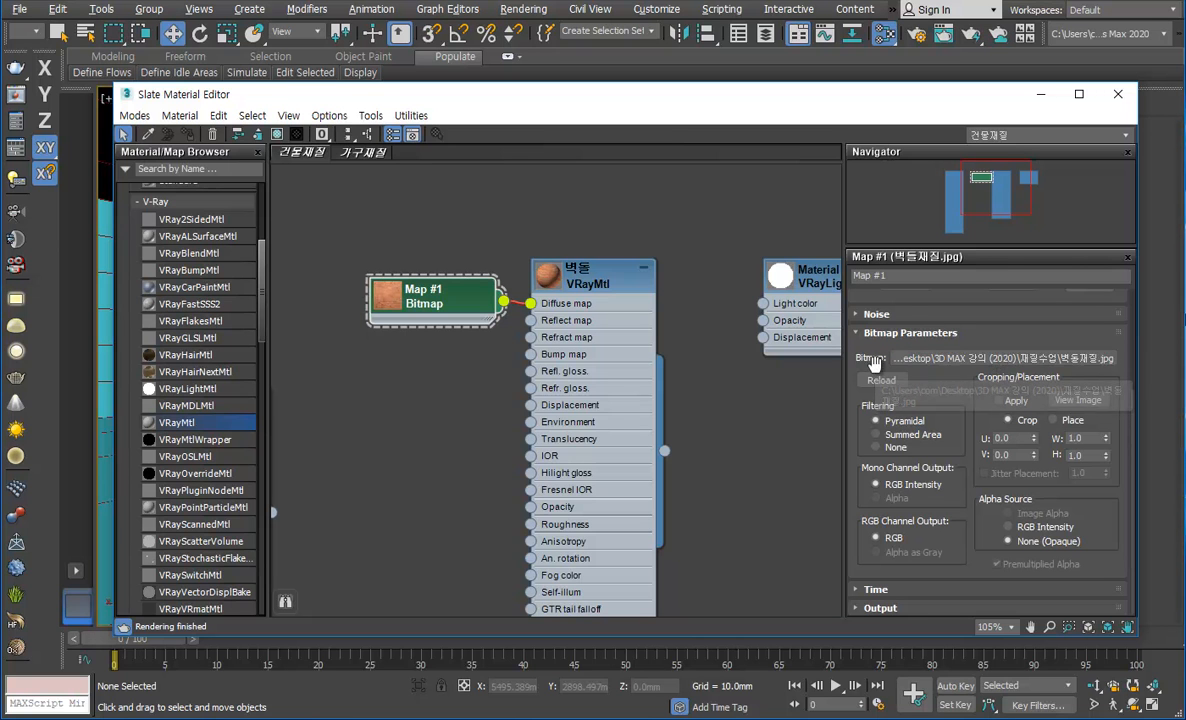
{"action": "left_click", "coordinate": [980, 358]}
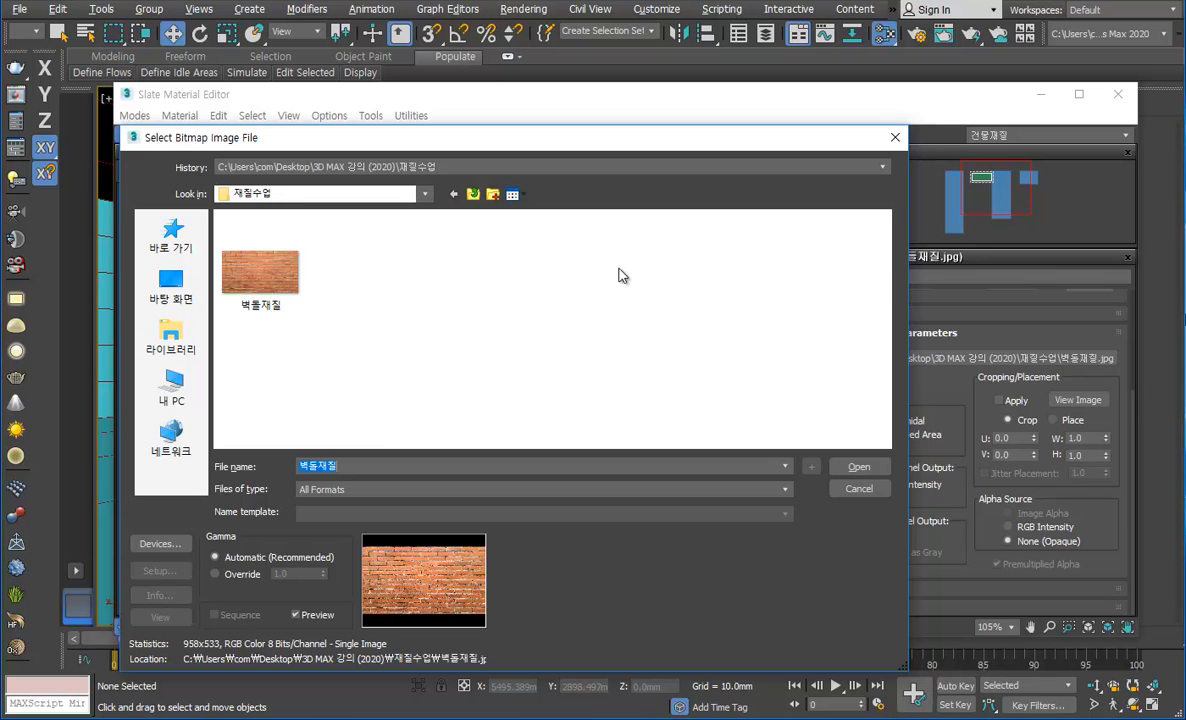
{"action": "left_click", "coordinate": [875, 489]}
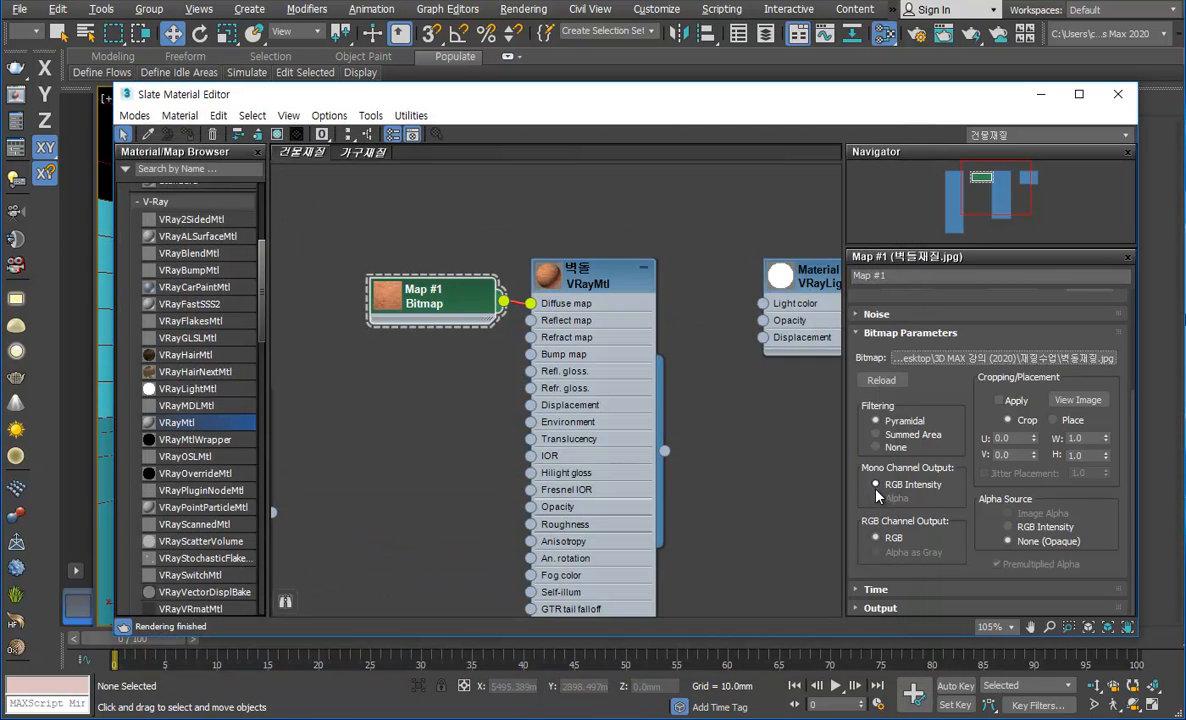
Step: Set the brick image's crop region to about U 0.326, V 0.126, W 0.428 and H 0.529 in the image view
{"action": "left_click", "coordinate": [1094, 405]}
{"action": "left_click_drag", "start_coordinate": [596, 50], "coordinate": [588, 140]}
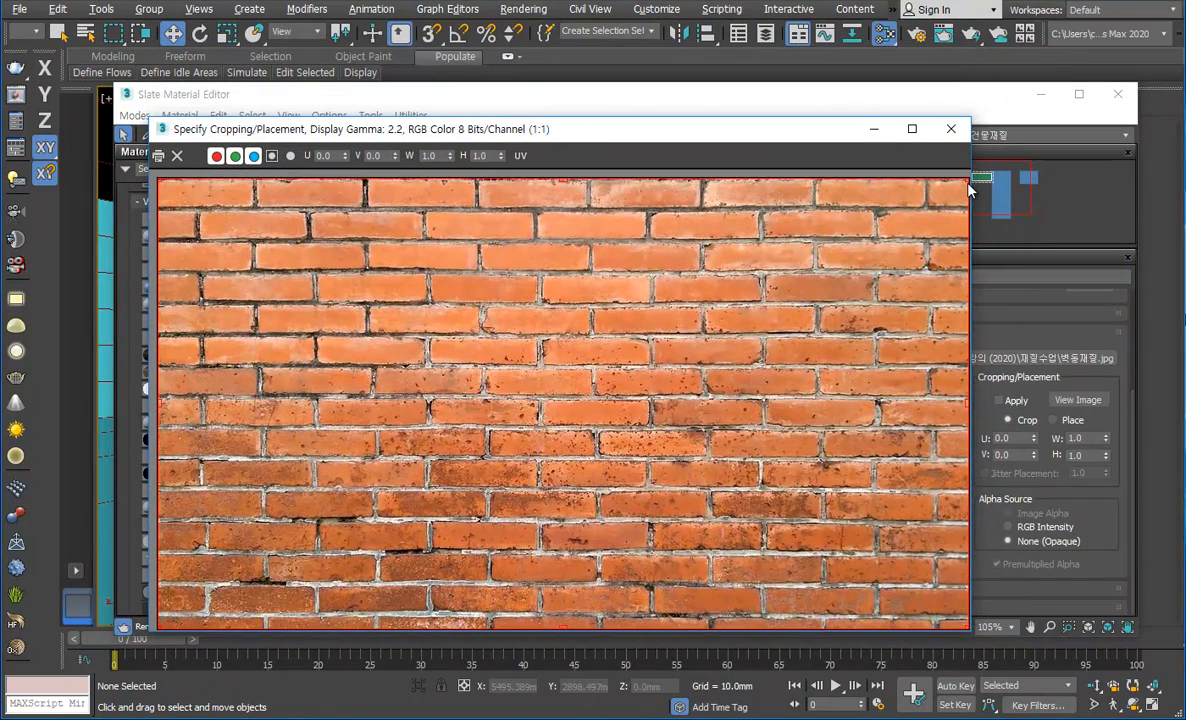
{"action": "left_click_drag", "start_coordinate": [965, 180], "coordinate": [504, 391]}
{"action": "left_click_drag", "start_coordinate": [340, 428], "coordinate": [603, 273]}
{"action": "left_click", "coordinate": [949, 128]}
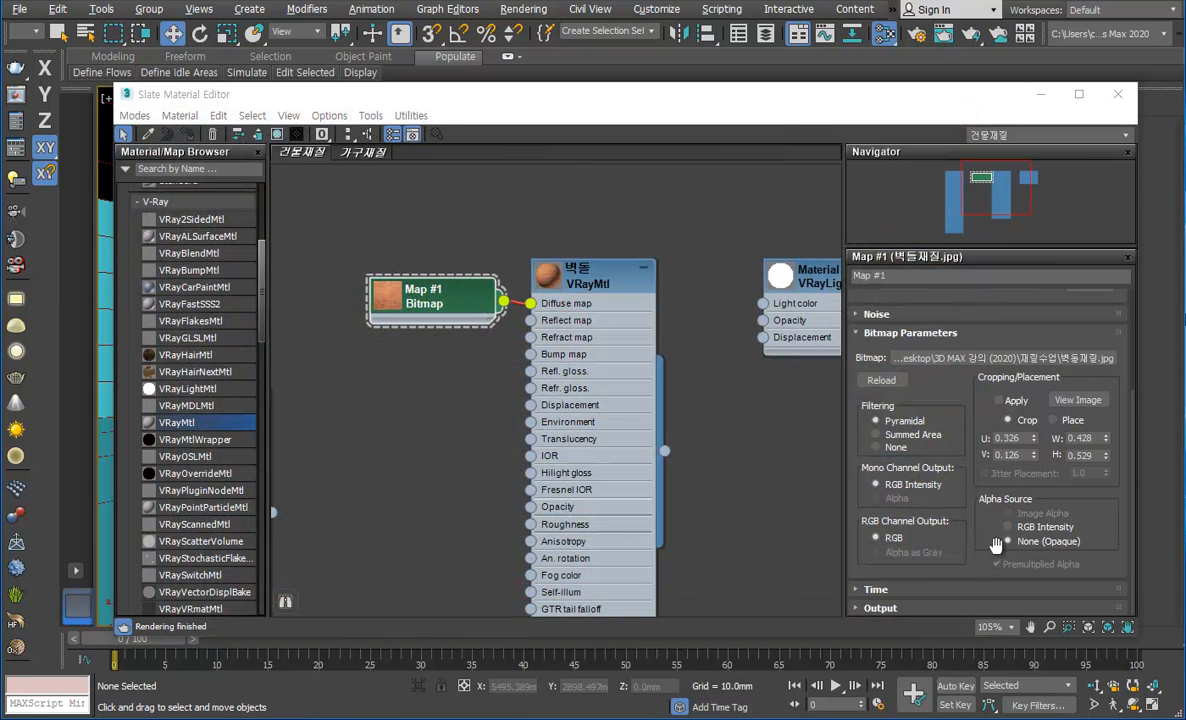
Step: Try applying the crop to the brick bitmap and review the crop region on the image
{"action": "left_click", "coordinate": [1034, 400]}
{"action": "left_click", "coordinate": [1077, 400]}
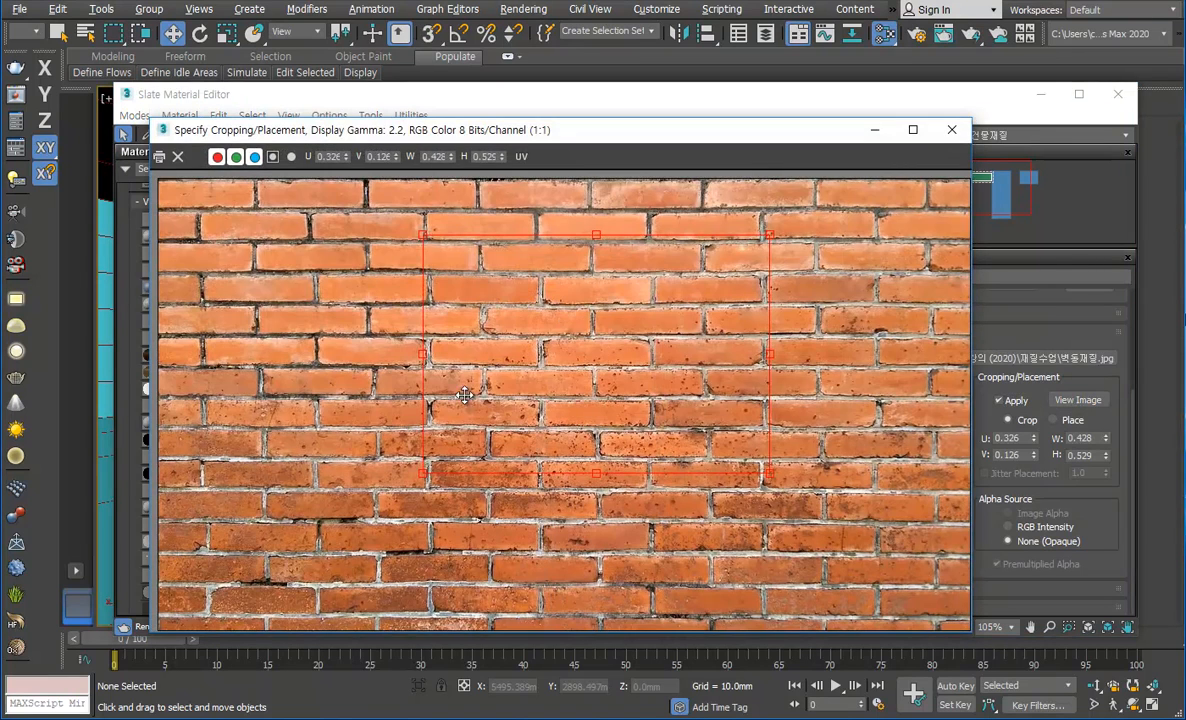
{"action": "left_click", "coordinate": [951, 129]}
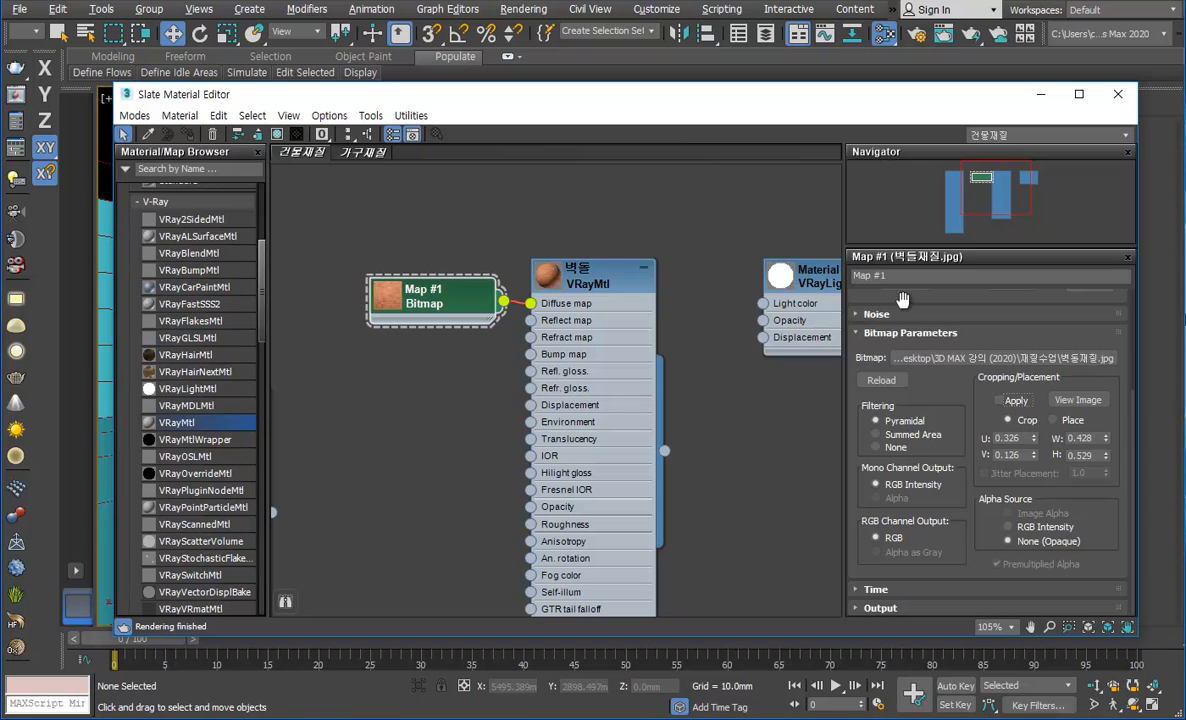
Step: Return to the bitmap's Coordinates settings and move the Bitmap node slightly away from the 벽돌 material
{"action": "scroll", "coordinate": [907, 316], "scroll_direction": "up", "scroll_amount": 1}
{"action": "left_click_drag", "start_coordinate": [907, 316], "coordinate": [902, 548]}
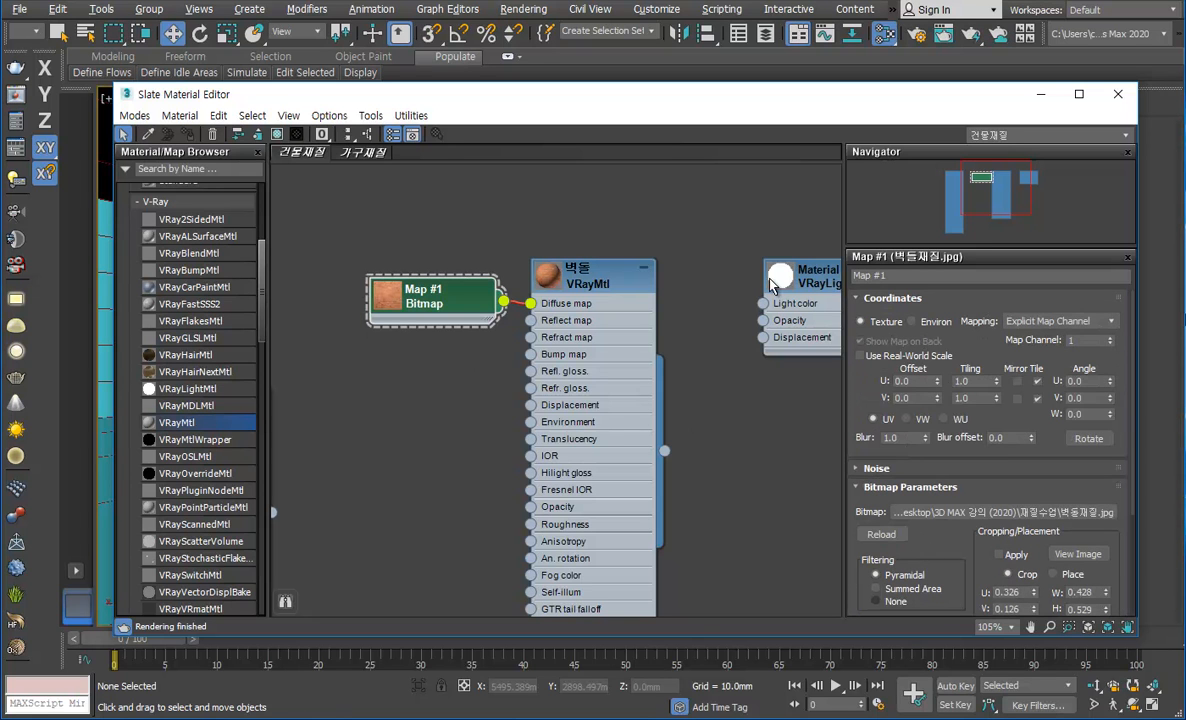
{"action": "left_click_drag", "start_coordinate": [433, 310], "coordinate": [415, 310]}
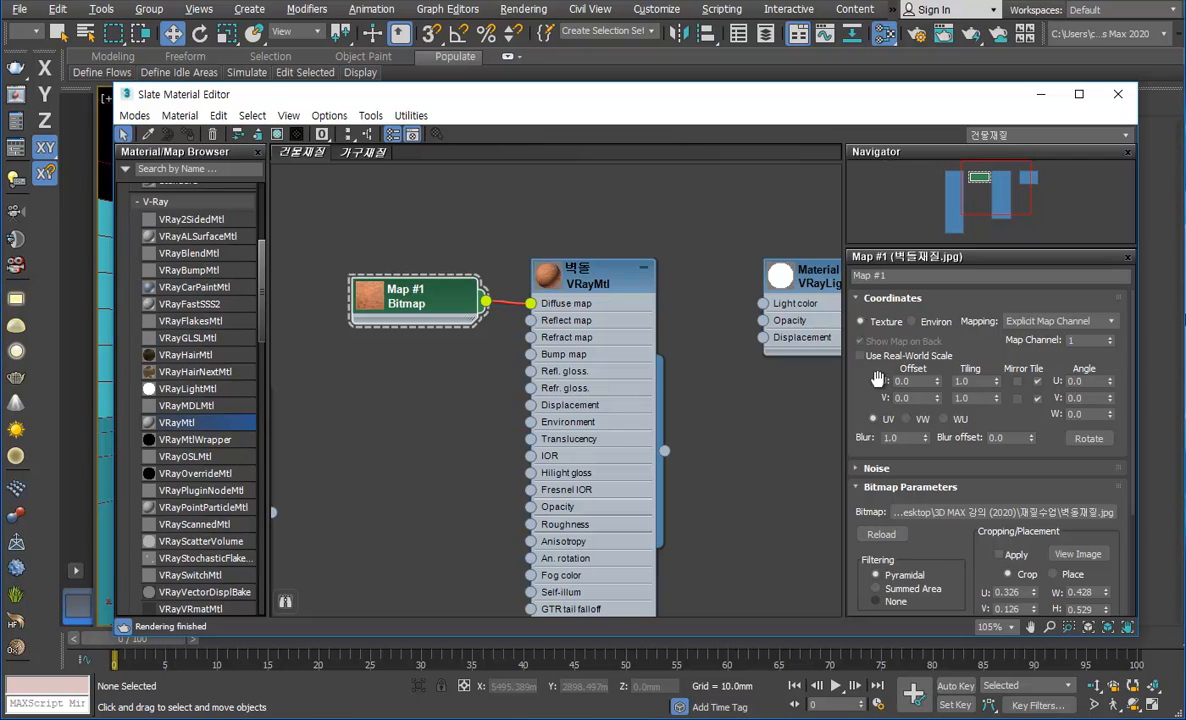
Step: Examine the Use Real-World Texture Coordinates option in the general Preference Settings
{"action": "left_click", "coordinate": [662, 12]}
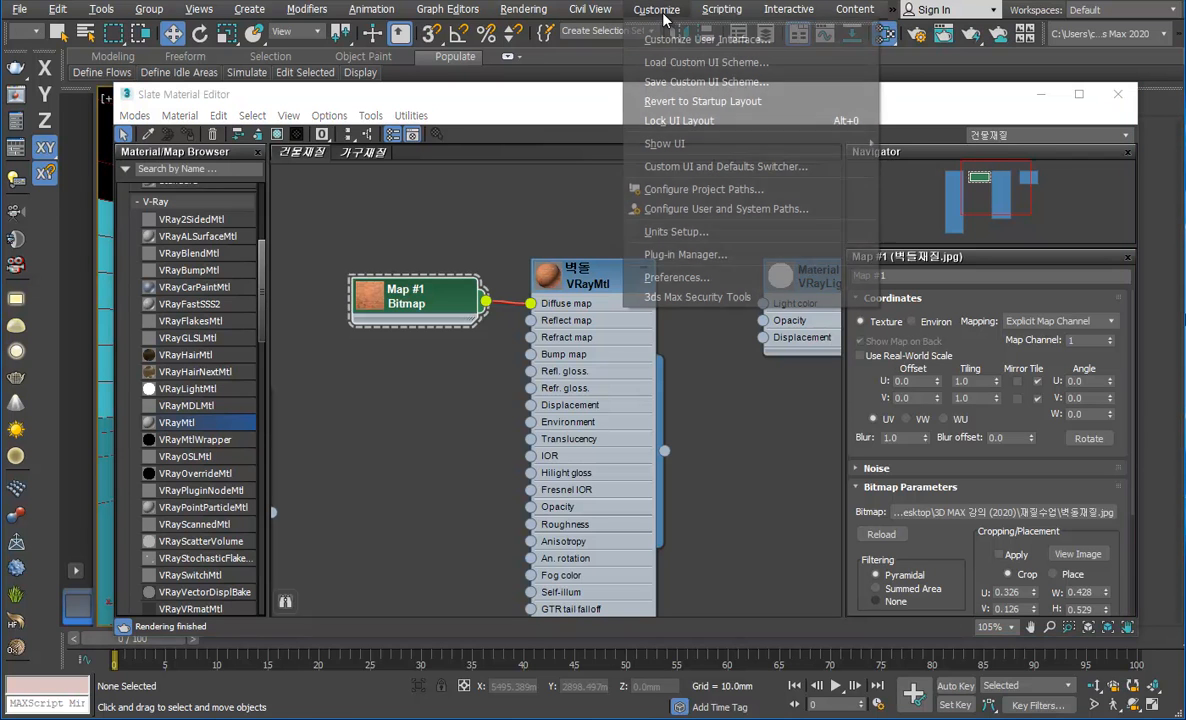
{"action": "left_click", "coordinate": [692, 284]}
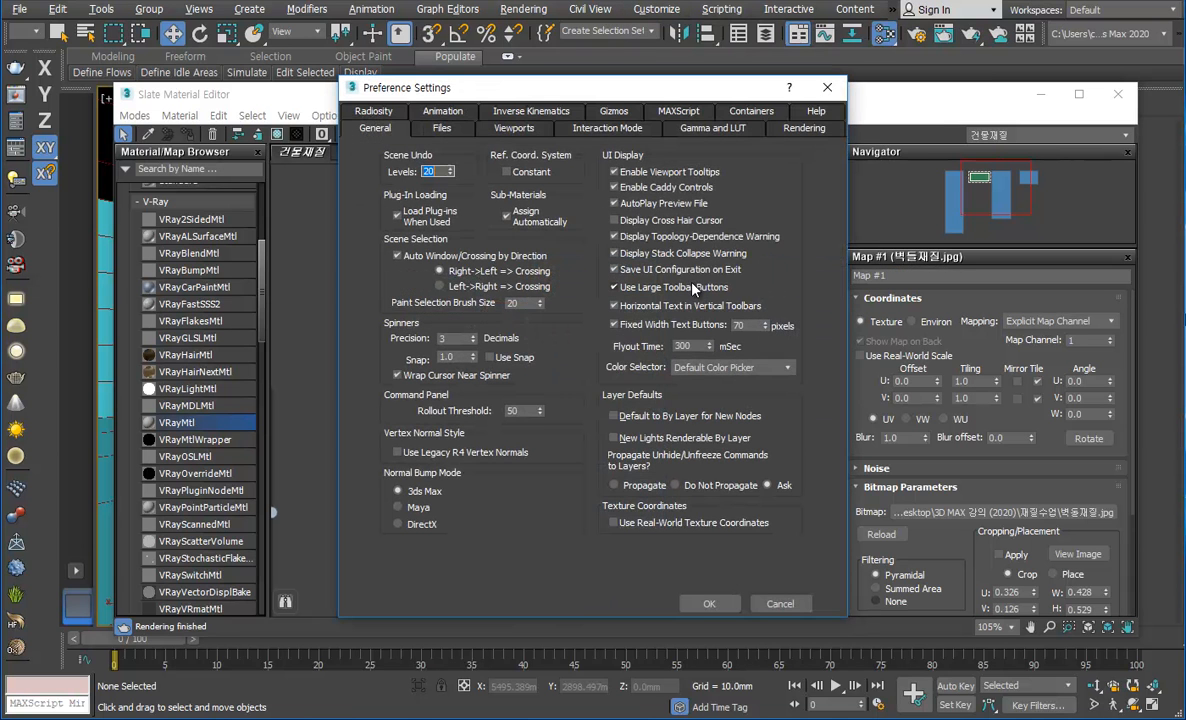
{"action": "left_click_drag", "start_coordinate": [673, 96], "coordinate": [540, 66]}
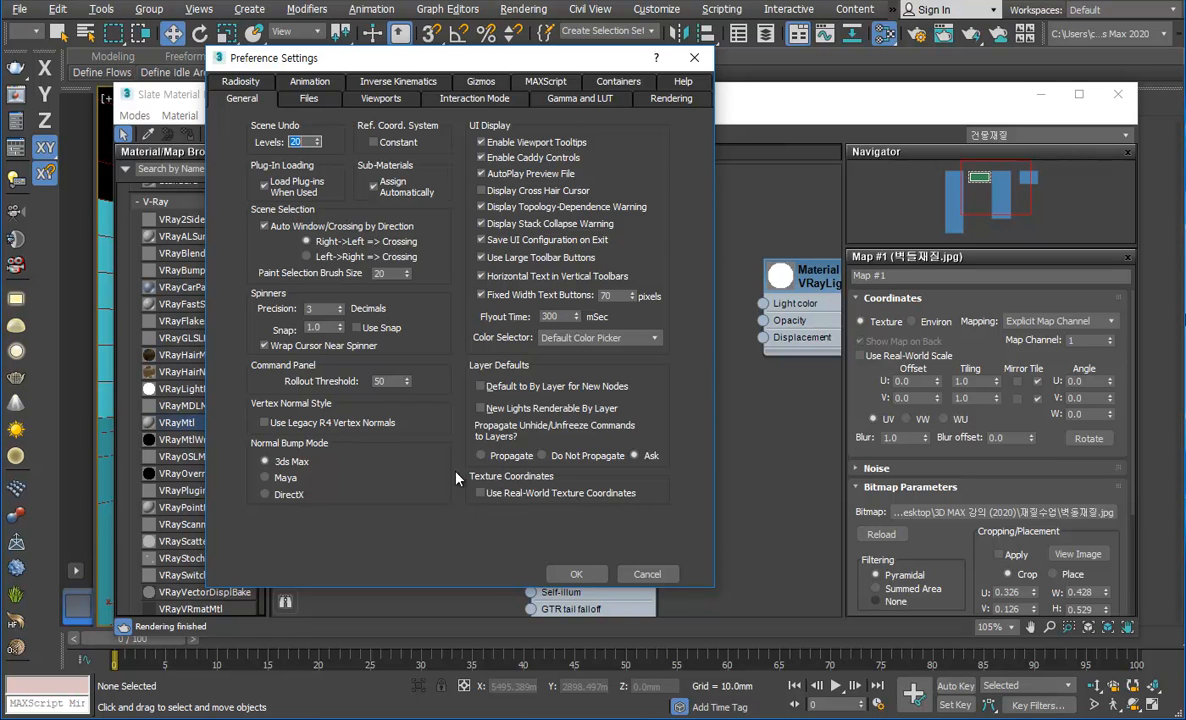
{"action": "left_click", "coordinate": [577, 575]}
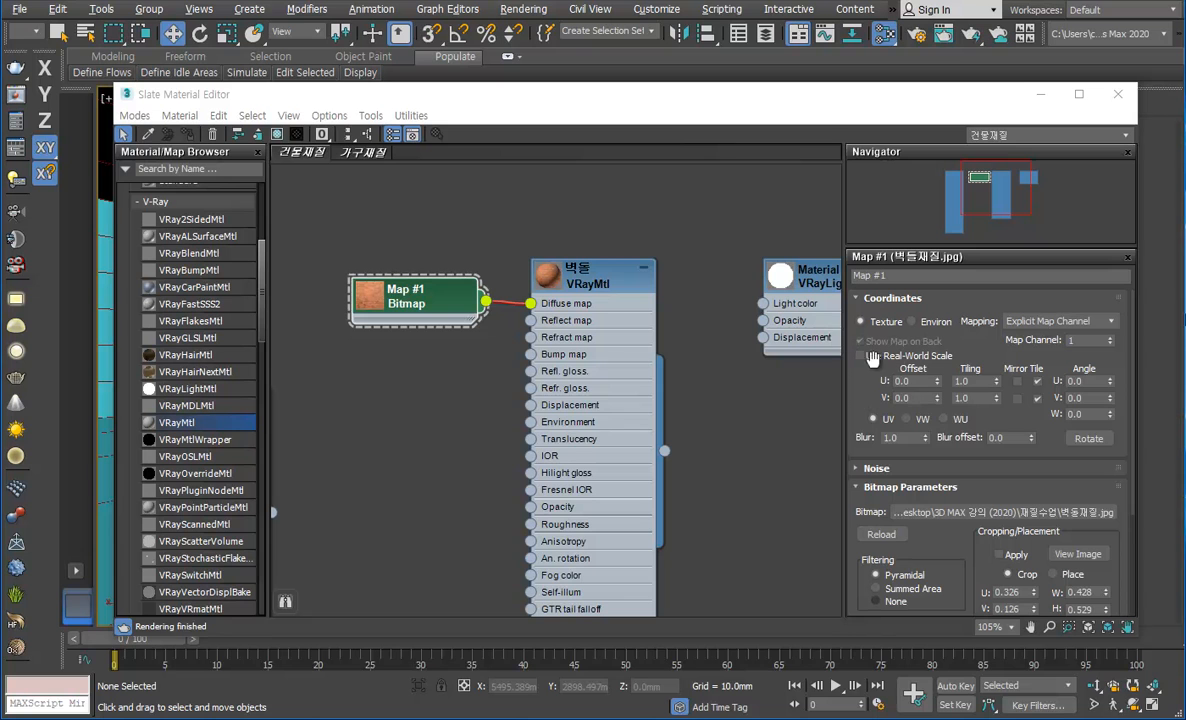
Step: Turn on Use Real-World Scale for the brick bitmap and enlarge the 벽돌 material node's preview
{"action": "left_click", "coordinate": [881, 361]}
{"action": "double_click", "coordinate": [547, 274]}
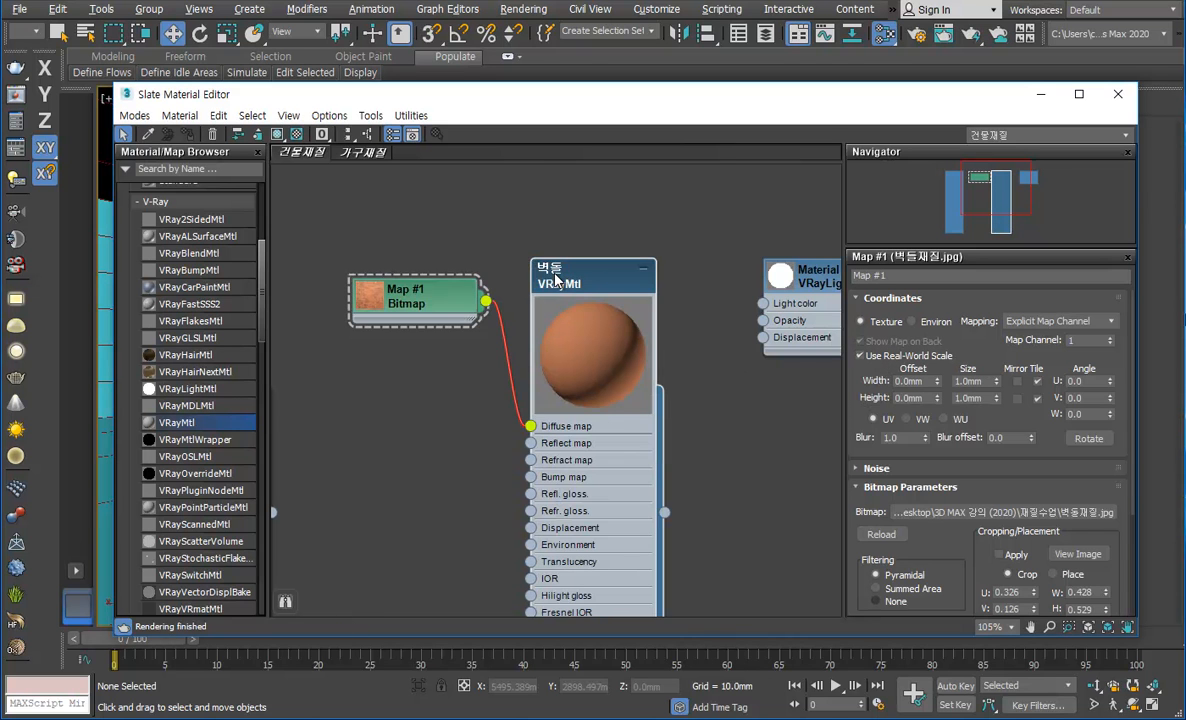
{"action": "scroll", "coordinate": [592, 368], "scroll_direction": "up", "scroll_amount": 2}
{"action": "scroll", "coordinate": [592, 368], "scroll_direction": "up", "scroll_amount": 5}
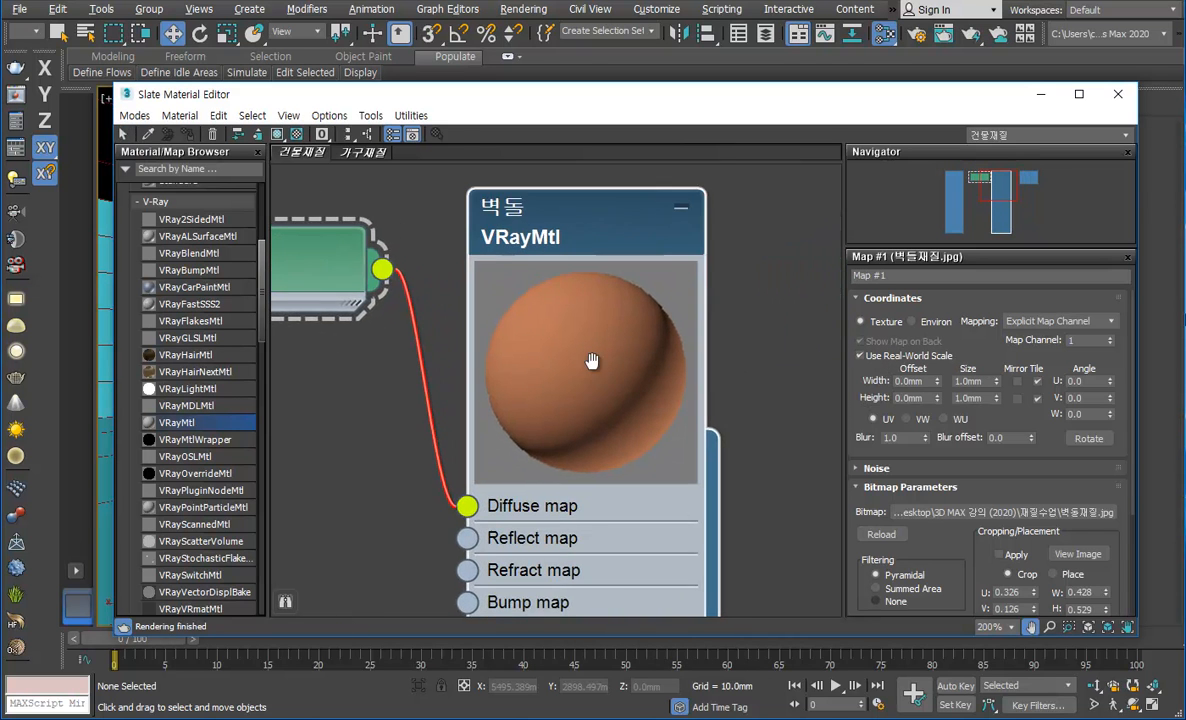
Step: Toggle Use Real-World Scale on the brick bitmap to compare the preview, and leave the option off
{"action": "left_click", "coordinate": [868, 355]}
{"action": "left_click", "coordinate": [868, 356]}
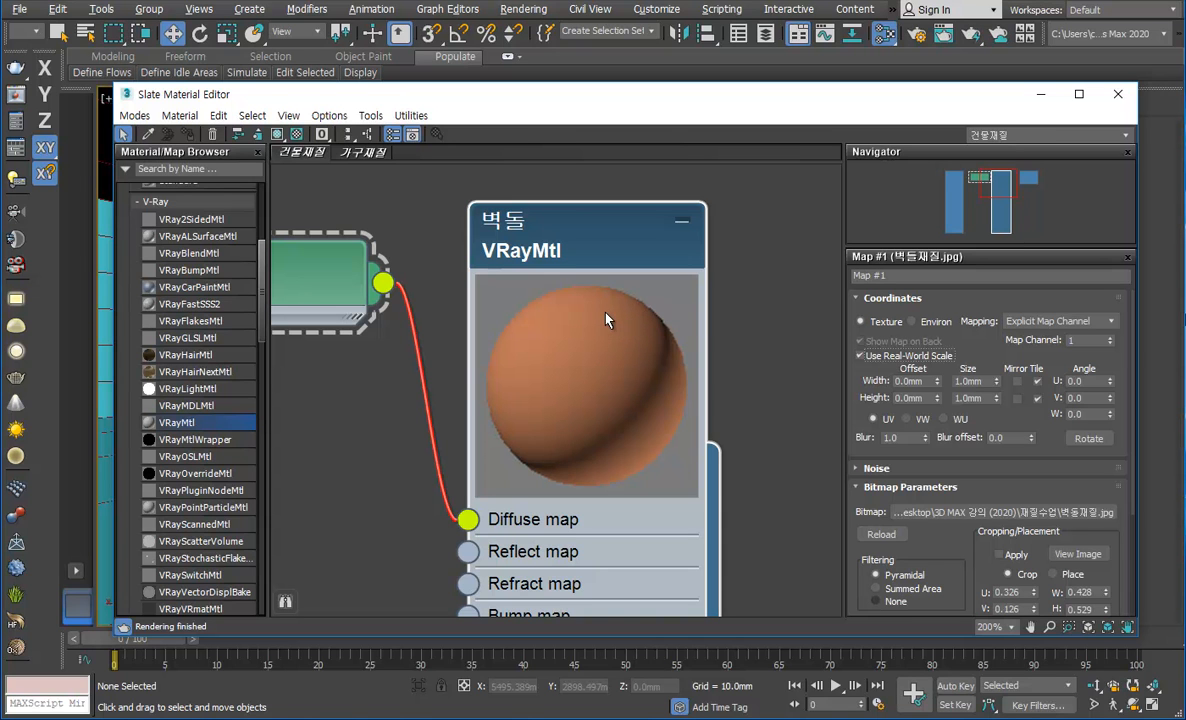
{"action": "left_click", "coordinate": [904, 355]}
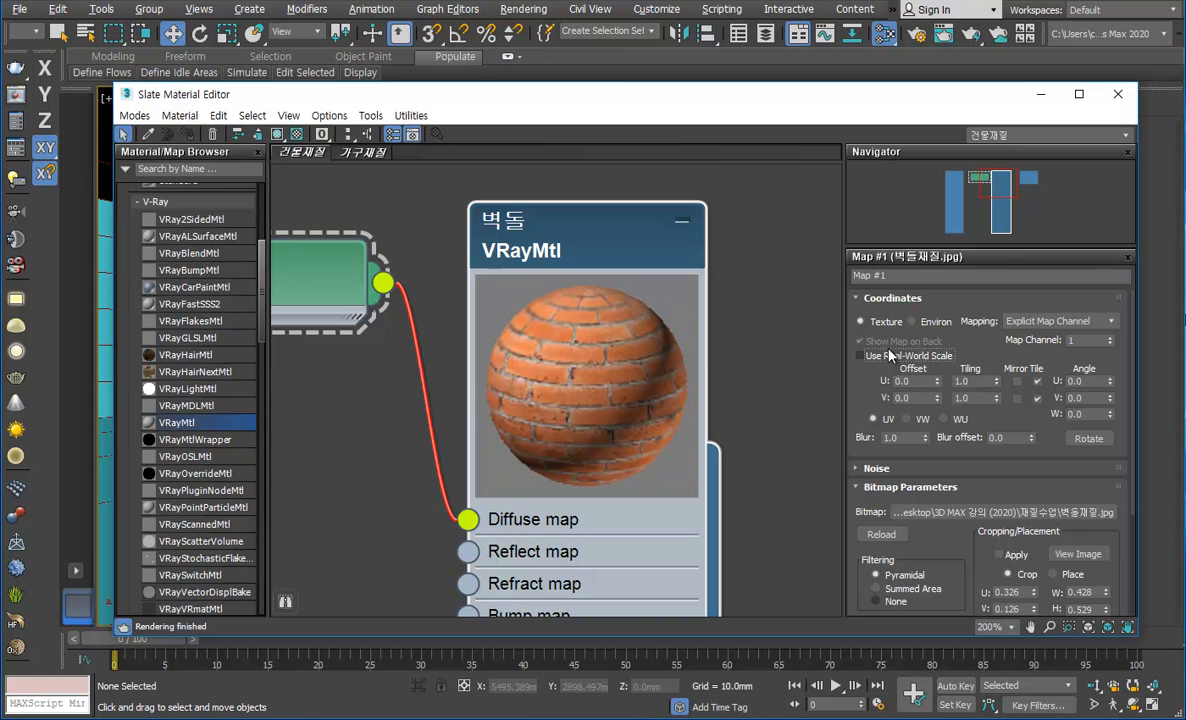
{"action": "scroll", "coordinate": [695, 271], "scroll_direction": "down", "scroll_amount": 2}
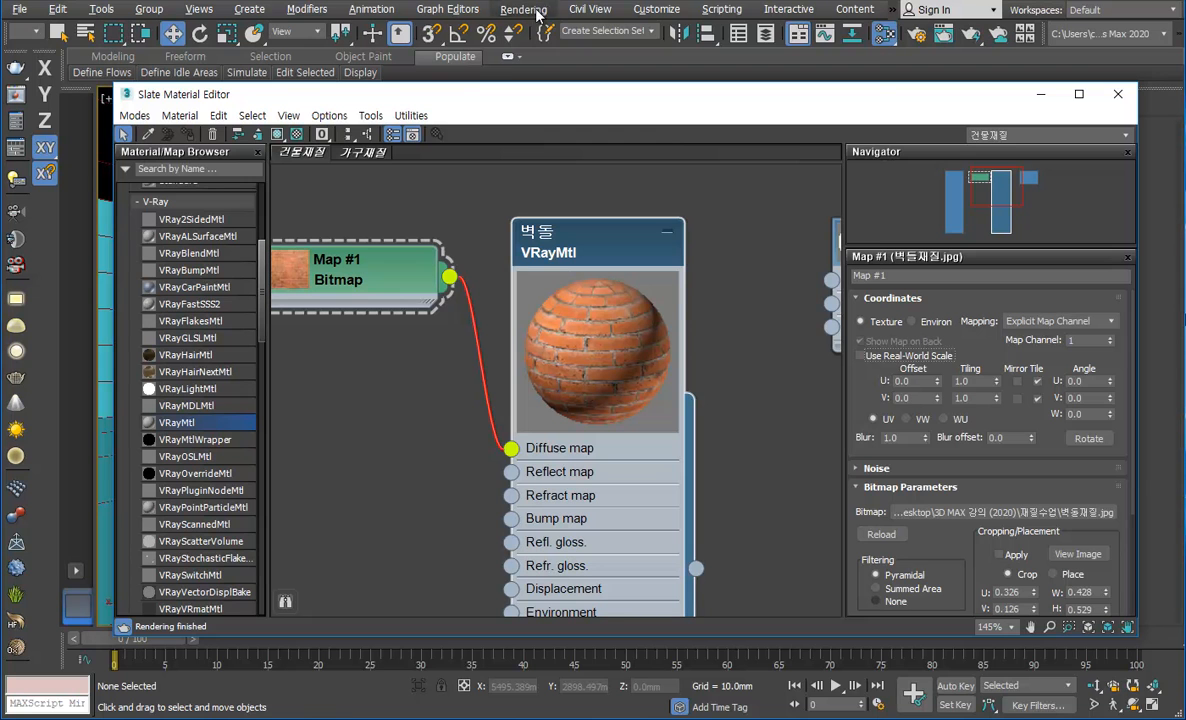
Step: Review the Texture Coordinates option in the Preference Settings again and cancel without changes
{"action": "left_click", "coordinate": [656, 9]}
{"action": "left_click", "coordinate": [665, 277]}
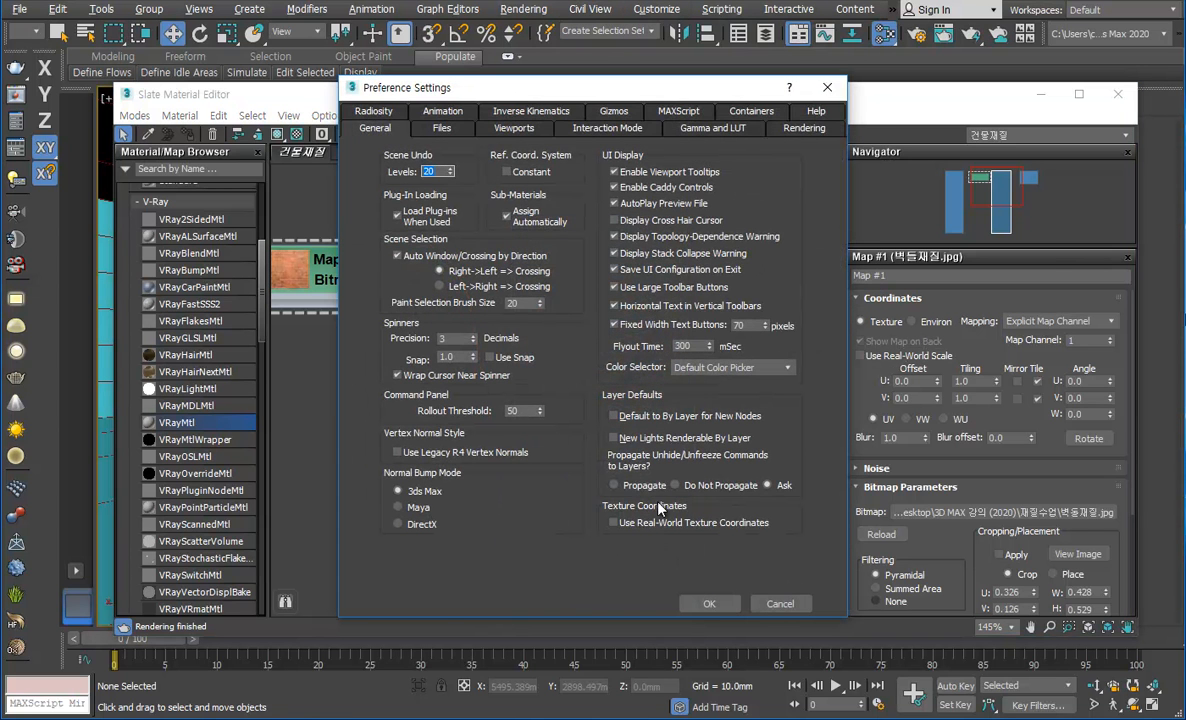
{"action": "left_click", "coordinate": [780, 603]}
Step: Move the Bitmap node down to line up with the Diffuse map input of the 벽돌 material
{"action": "scroll", "coordinate": [455, 300], "scroll_direction": "down", "scroll_amount": 3}
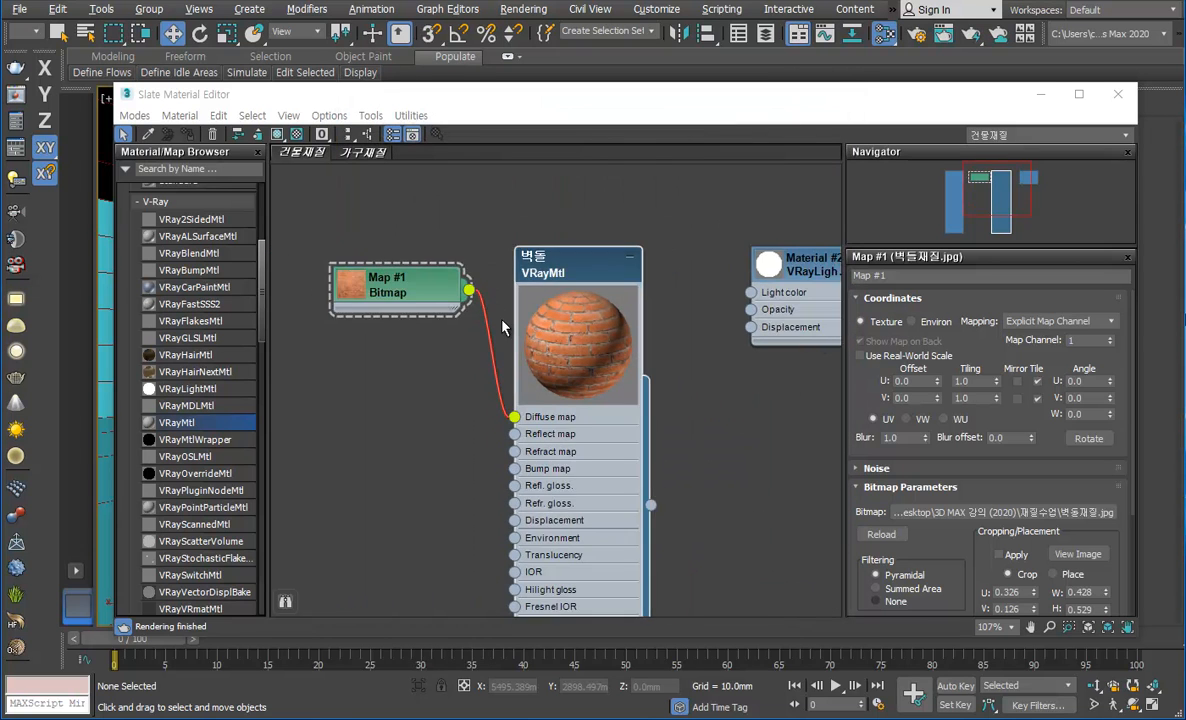
{"action": "left_click_drag", "start_coordinate": [433, 308], "coordinate": [433, 413]}
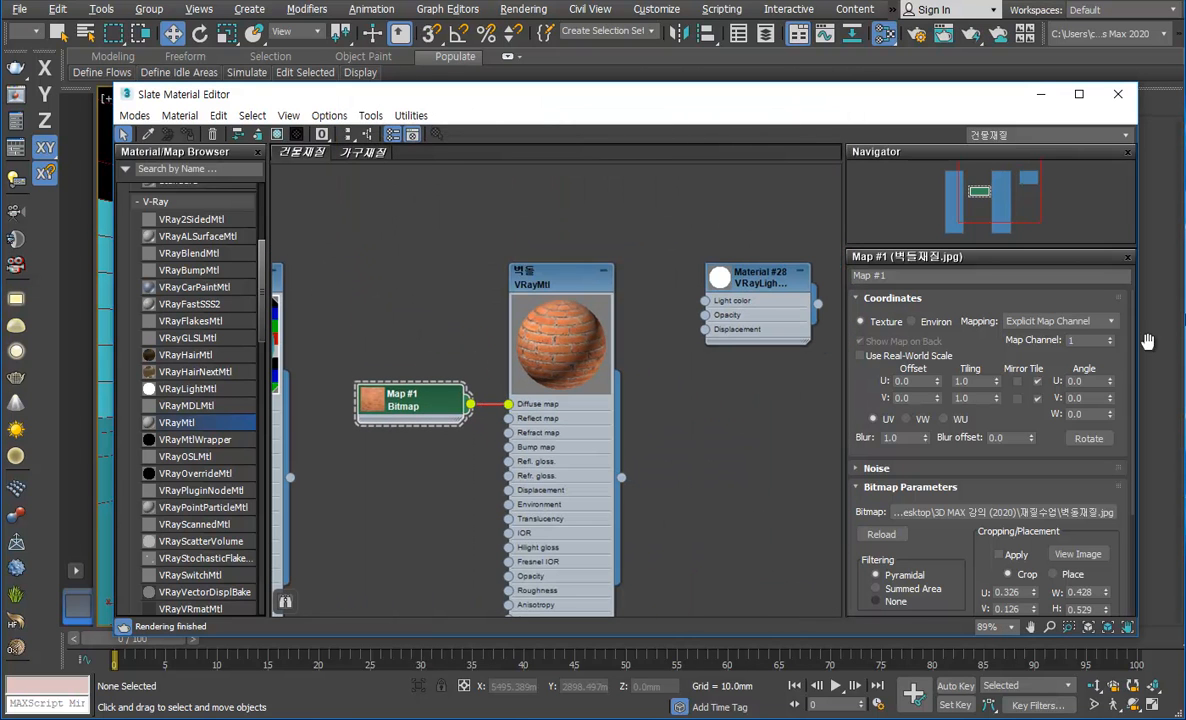
Step: Assign the 벽돌 material to the lavender box beside the dark red box, keeping the material's enlarged preview
{"action": "double_click", "coordinate": [533, 323]}
{"action": "double_click", "coordinate": [545, 278]}
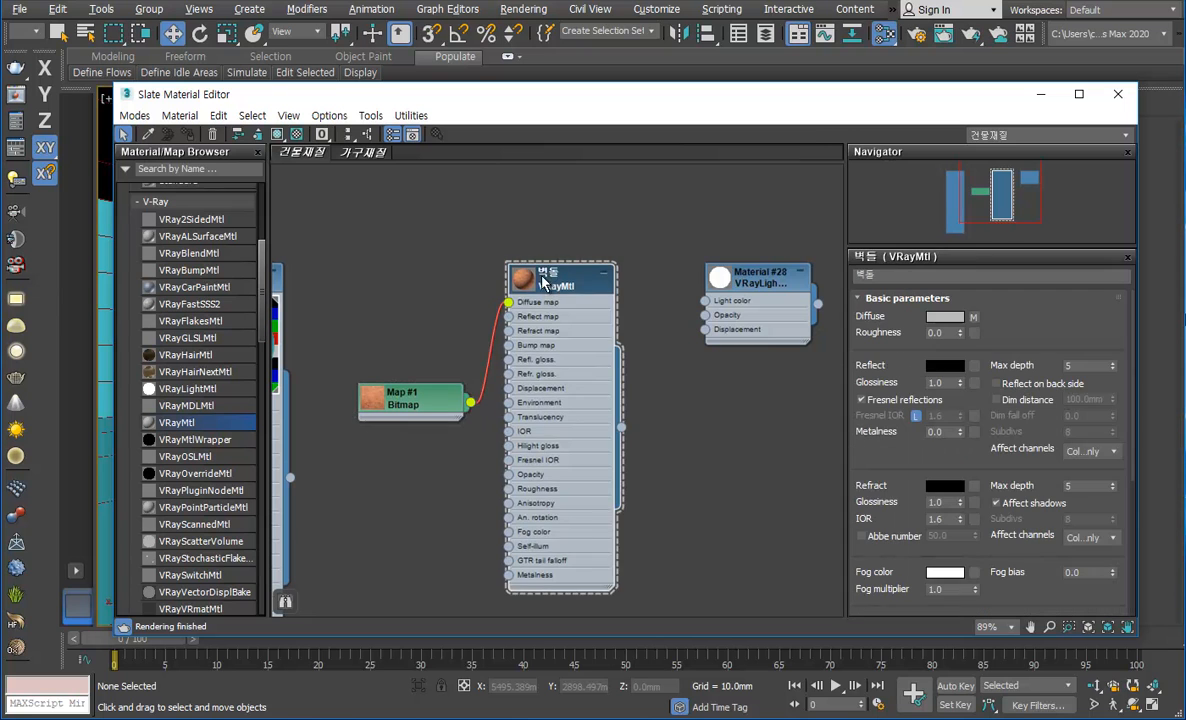
{"action": "double_click", "coordinate": [529, 283]}
{"action": "left_click_drag", "start_coordinate": [483, 106], "coordinate": [1047, 210]}
{"action": "left_click", "coordinate": [357, 471]}
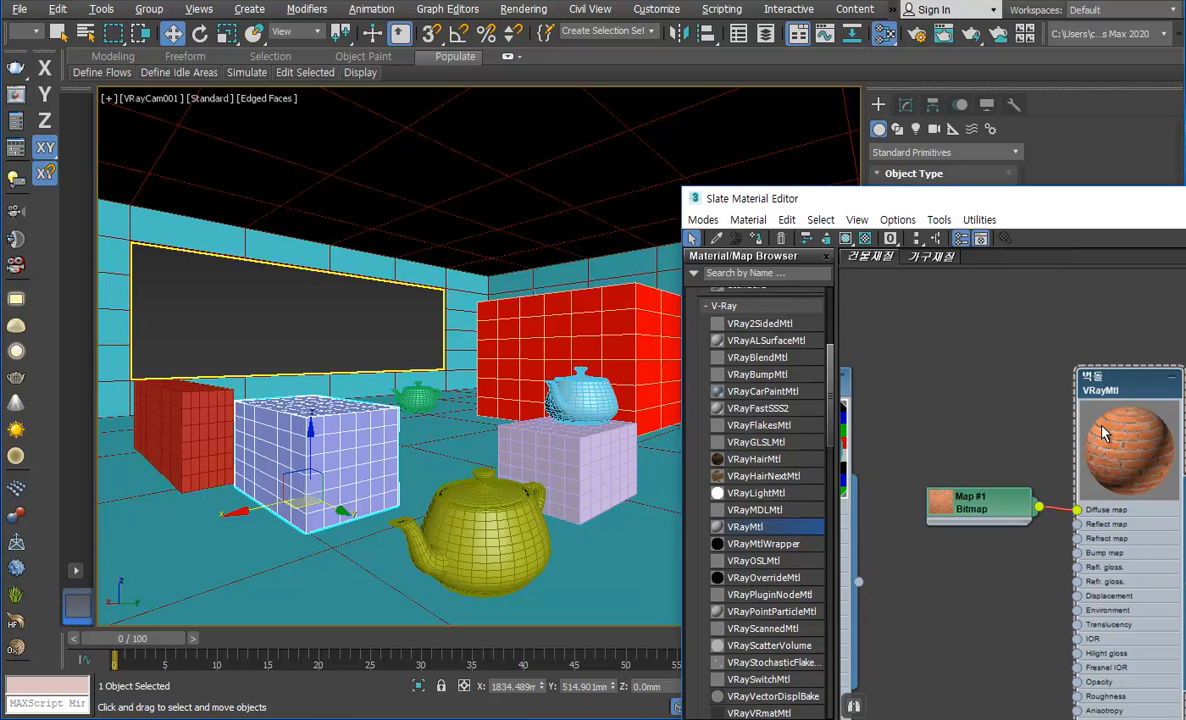
{"action": "left_click", "coordinate": [758, 240]}
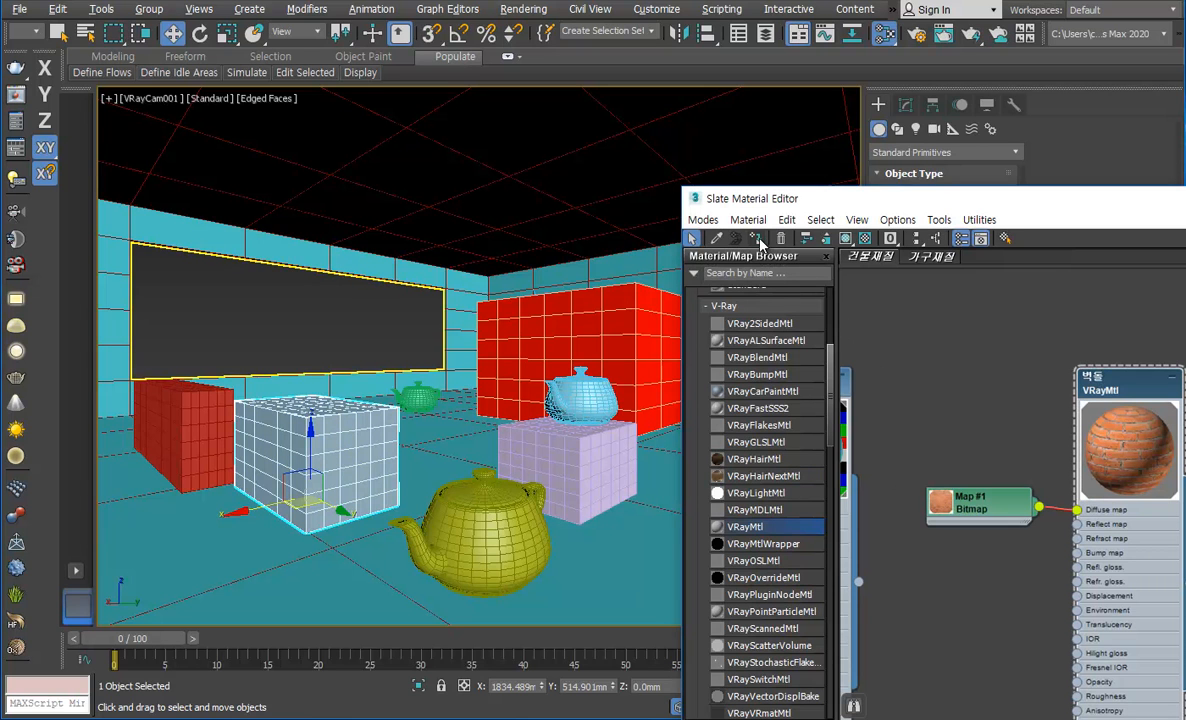
{"action": "left_click", "coordinate": [270, 295]}
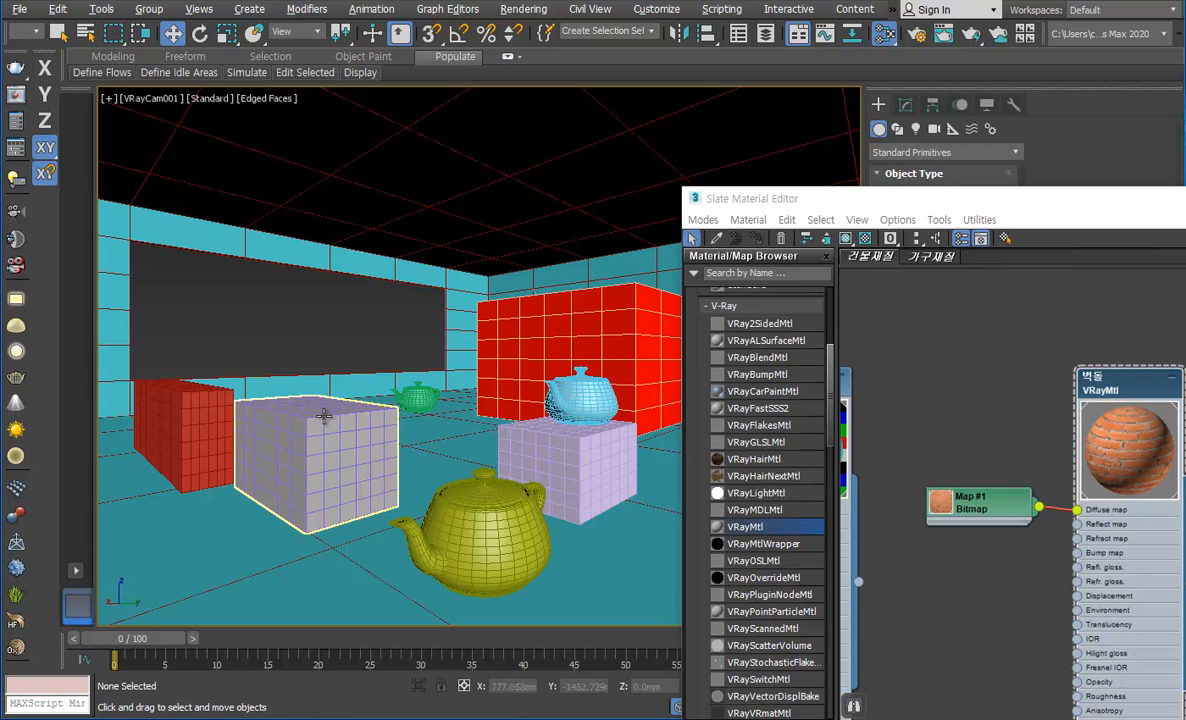
Step: Switch the camera viewport to the Perspective view and frame the newly assigned box up close
{"action": "left_click", "coordinate": [152, 98]}
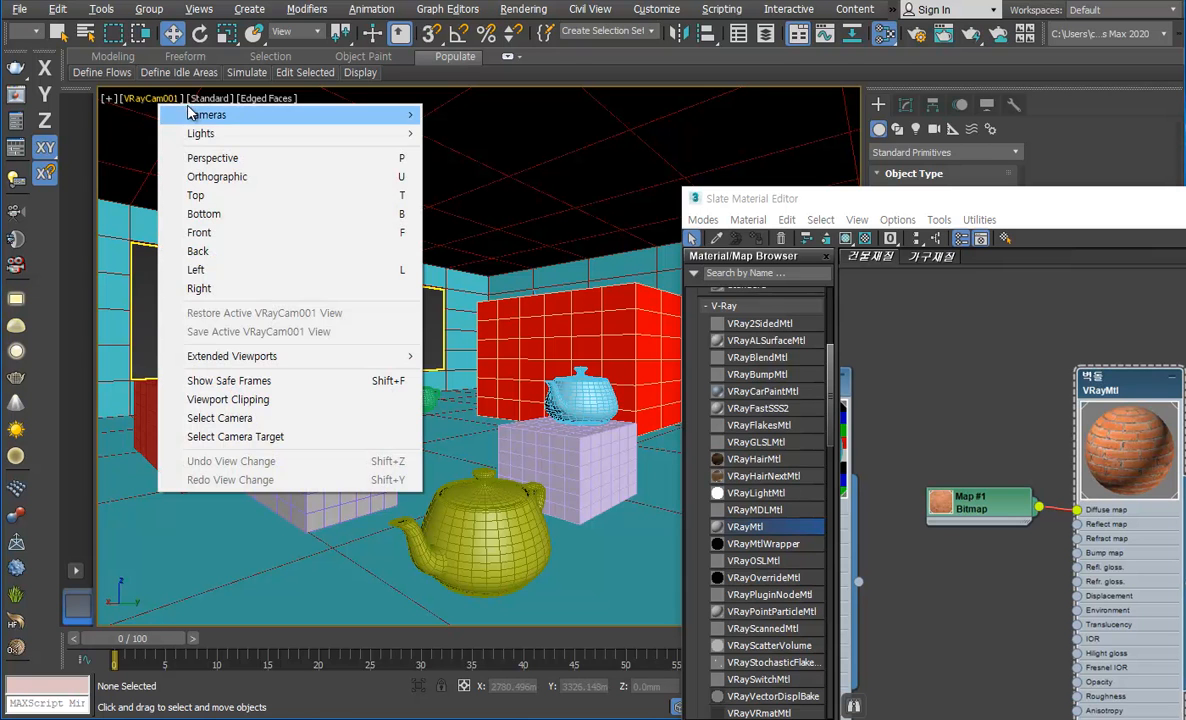
{"action": "left_click", "coordinate": [211, 160]}
{"action": "scroll", "coordinate": [358, 420], "scroll_direction": "up", "scroll_amount": 6}
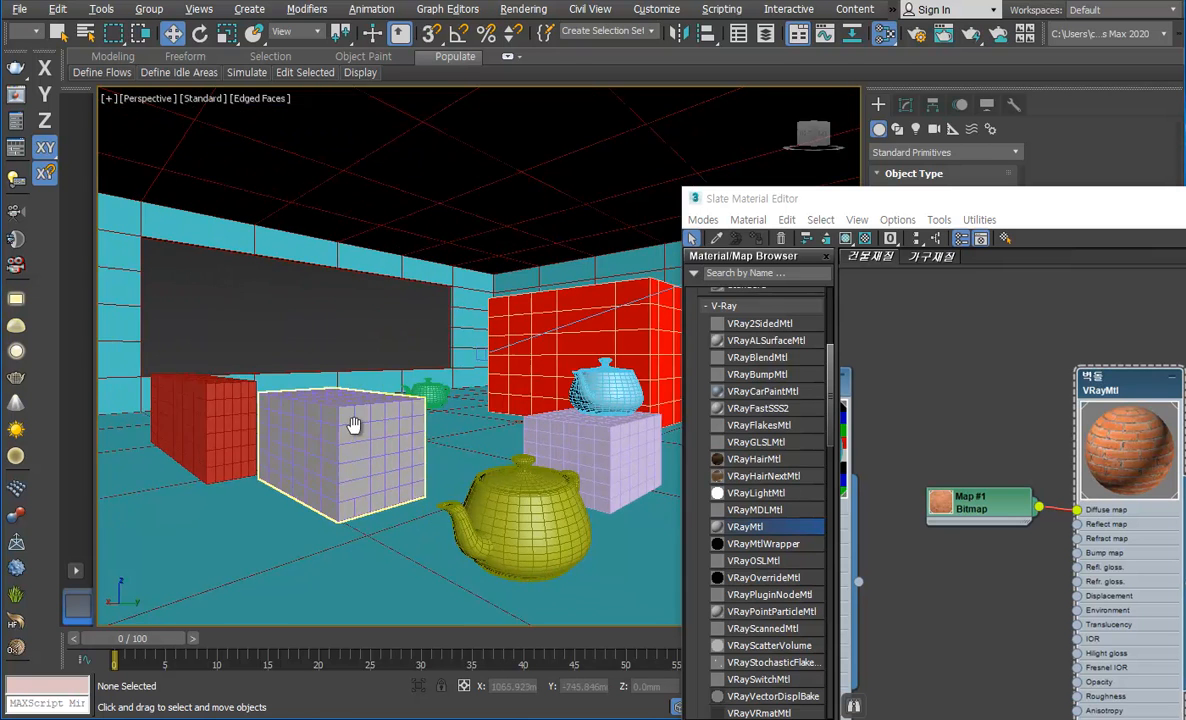
{"action": "middle_click_drag", "start_coordinate": [362, 437], "coordinate": [363, 408]}
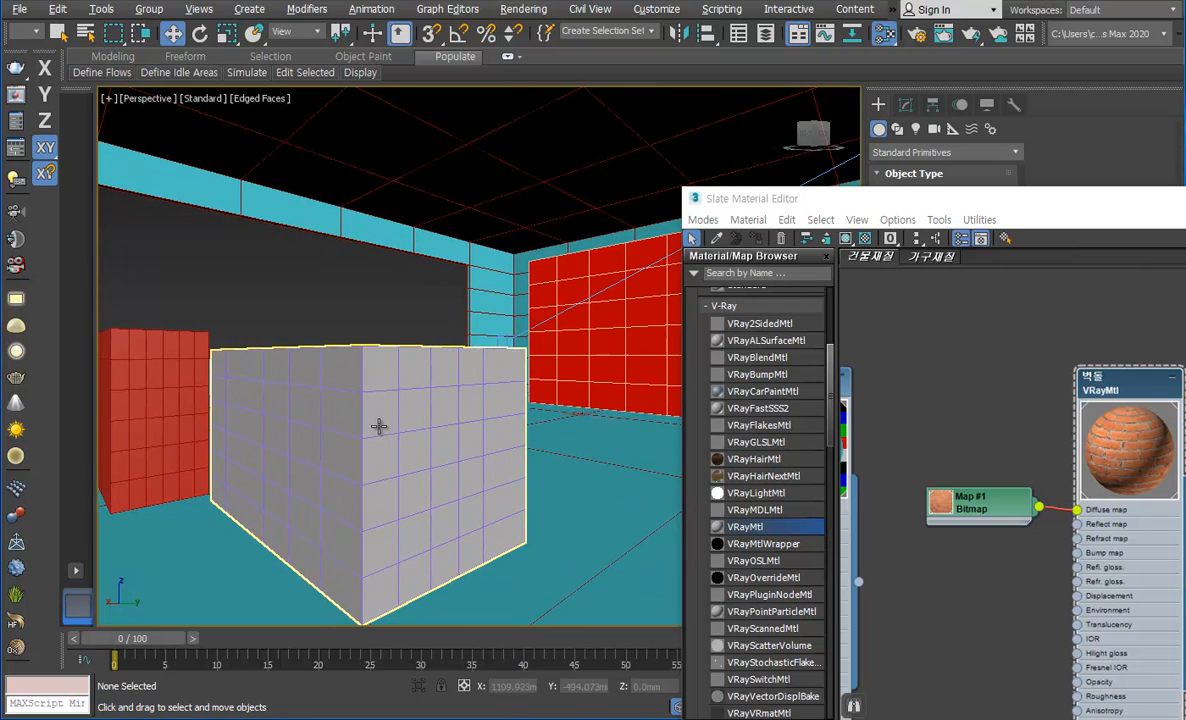
Step: Show the shaded 벽돌 material in the viewport and minimize the Slate Material Editor
{"action": "left_click_drag", "start_coordinate": [924, 209], "coordinate": [356, 96]}
{"action": "left_click_drag", "start_coordinate": [436, 106], "coordinate": [774, 134]}
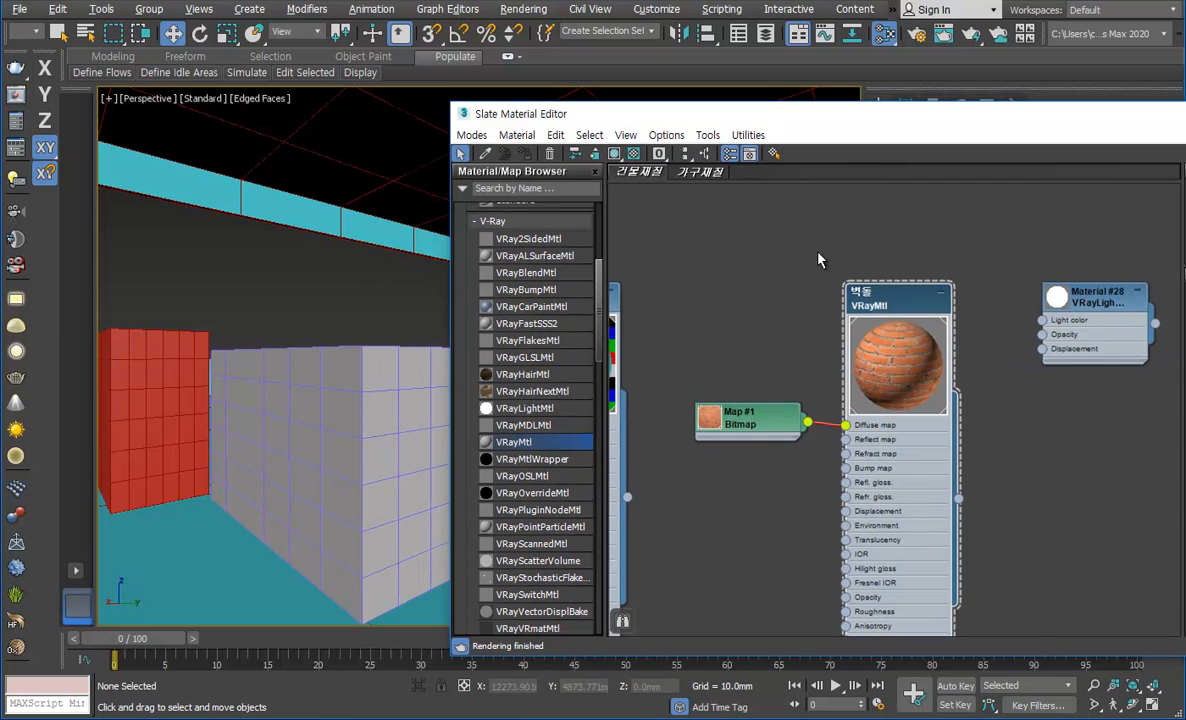
{"action": "left_click", "coordinate": [615, 154]}
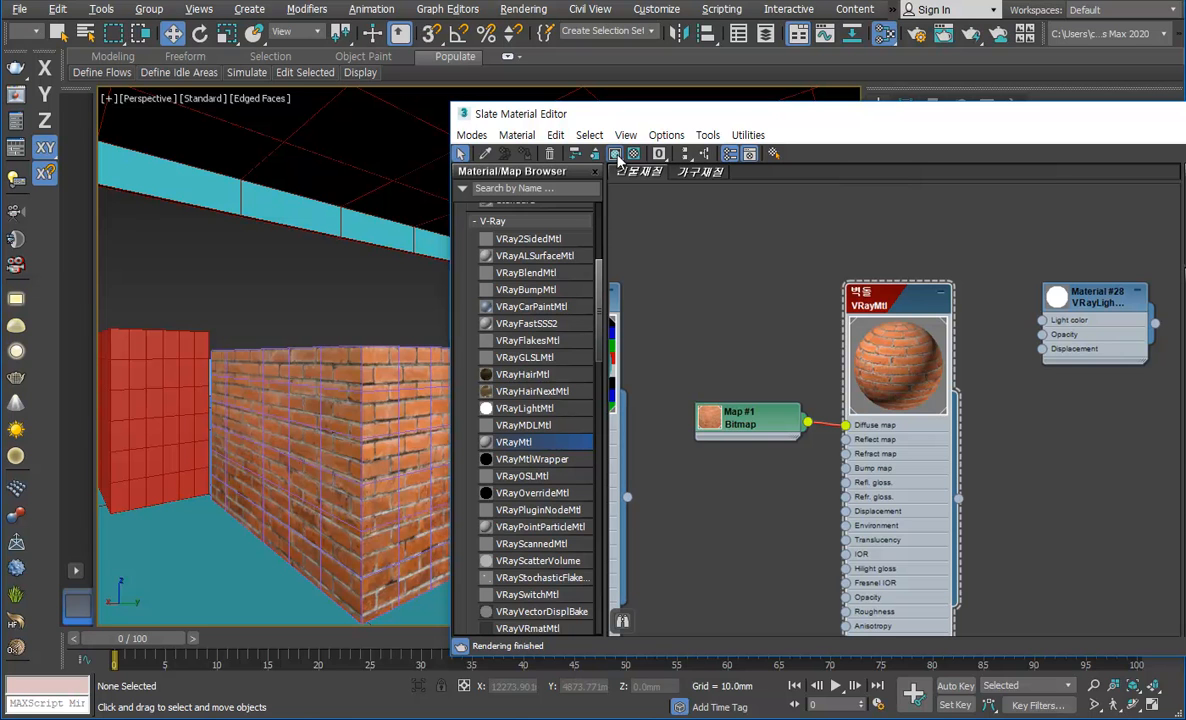
{"action": "left_click_drag", "start_coordinate": [732, 113], "coordinate": [359, 67]}
{"action": "left_click", "coordinate": [1006, 69]}
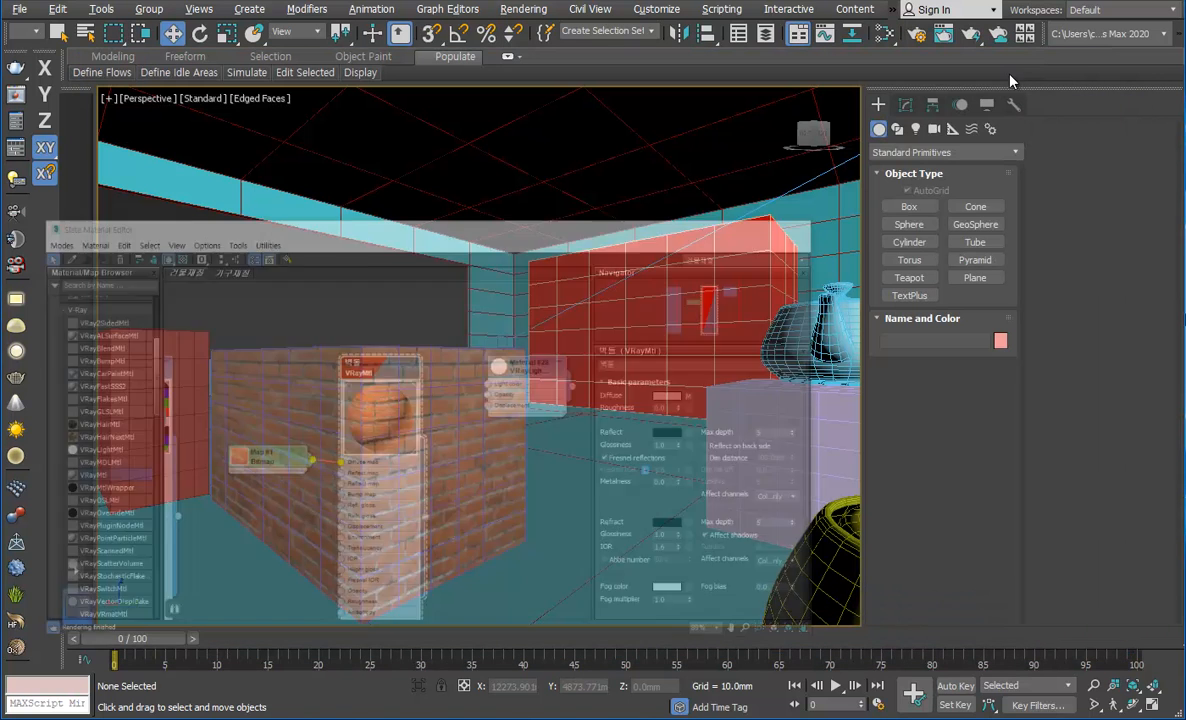
Step: Create a sphere on the floor next to the brick box and raise it along the Z axis
{"action": "left_click", "coordinate": [918, 209]}
{"action": "left_click", "coordinate": [909, 224]}
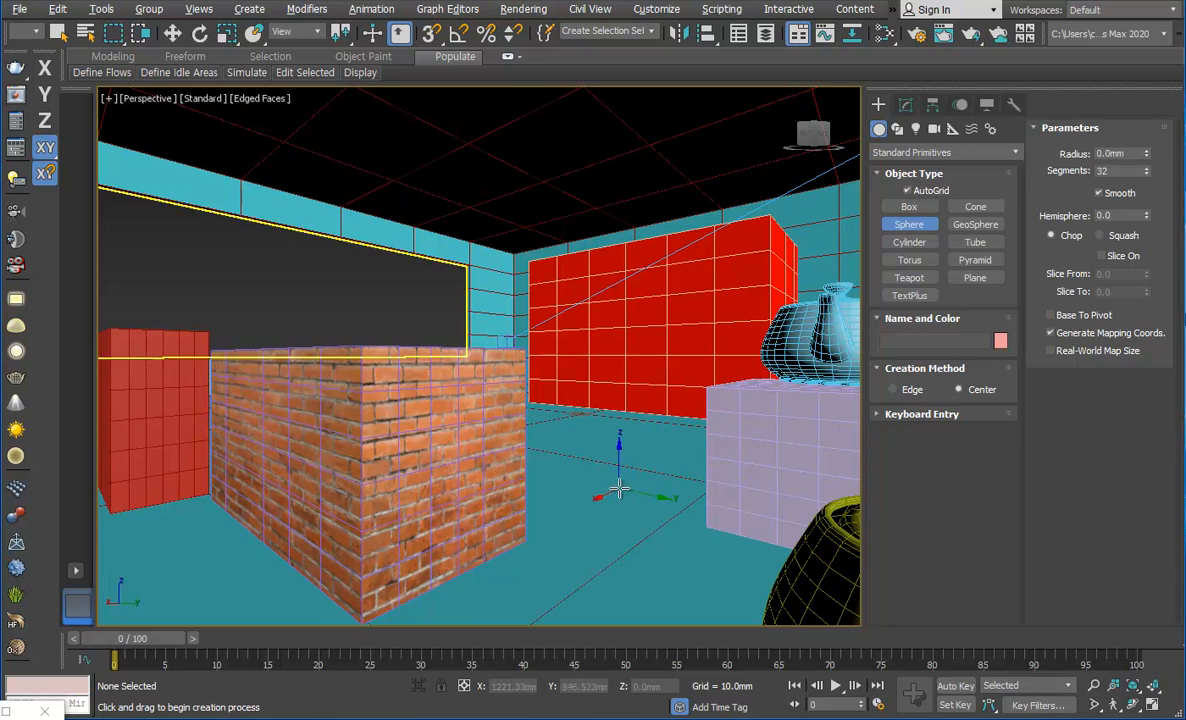
{"action": "left_click_drag", "start_coordinate": [612, 490], "coordinate": [655, 482]}
{"action": "key", "text": "w"}
{"action": "left_click_drag", "start_coordinate": [623, 436], "coordinate": [636, 303]}
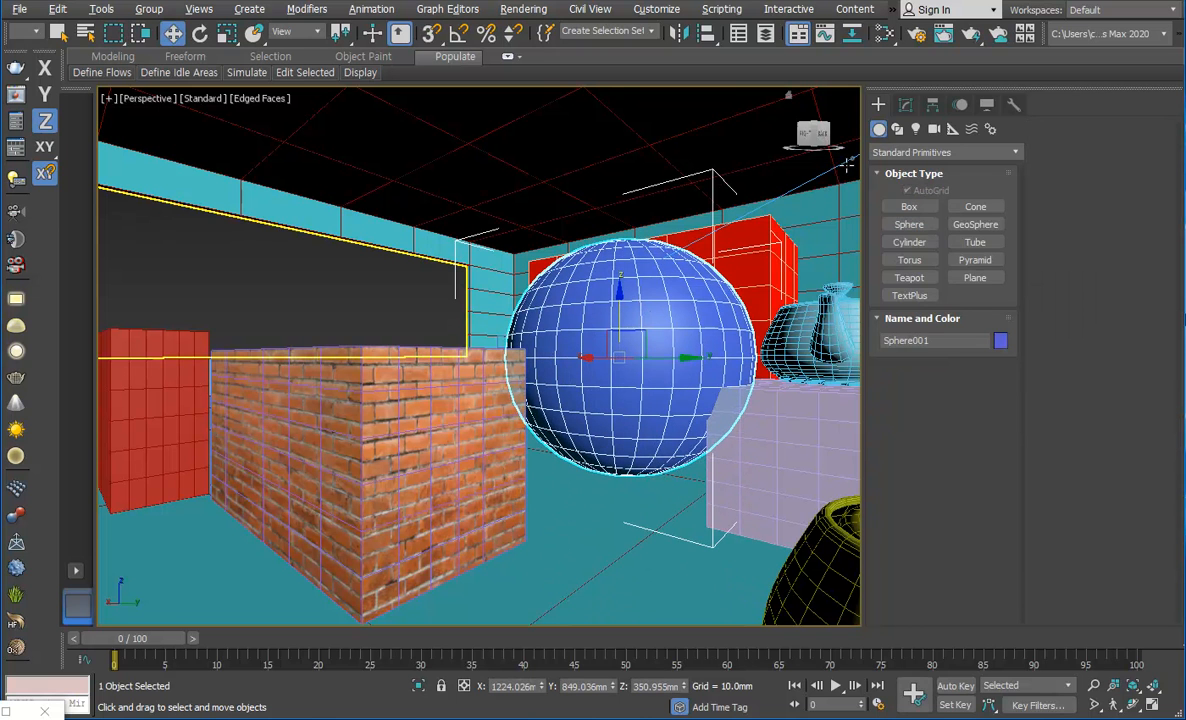
Step: Add an Edit Poly modifier to the sphere, pull out one polygon on its surface, and leave polygon editing
{"action": "left_click", "coordinate": [905, 108]}
{"action": "left_click", "coordinate": [983, 181]}
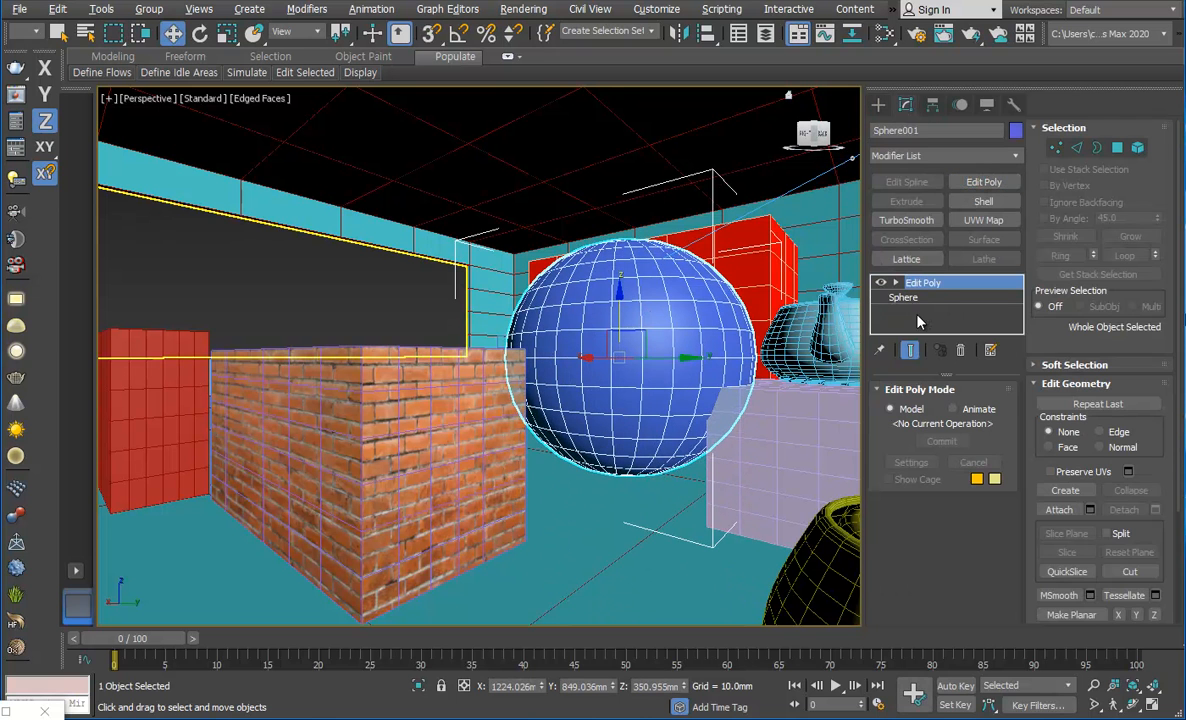
{"action": "left_click", "coordinate": [1117, 147]}
{"action": "left_click", "coordinate": [627, 312]}
{"action": "left_click_drag", "start_coordinate": [627, 312], "coordinate": [581, 317]}
{"action": "key", "text": "ctrl+z"}
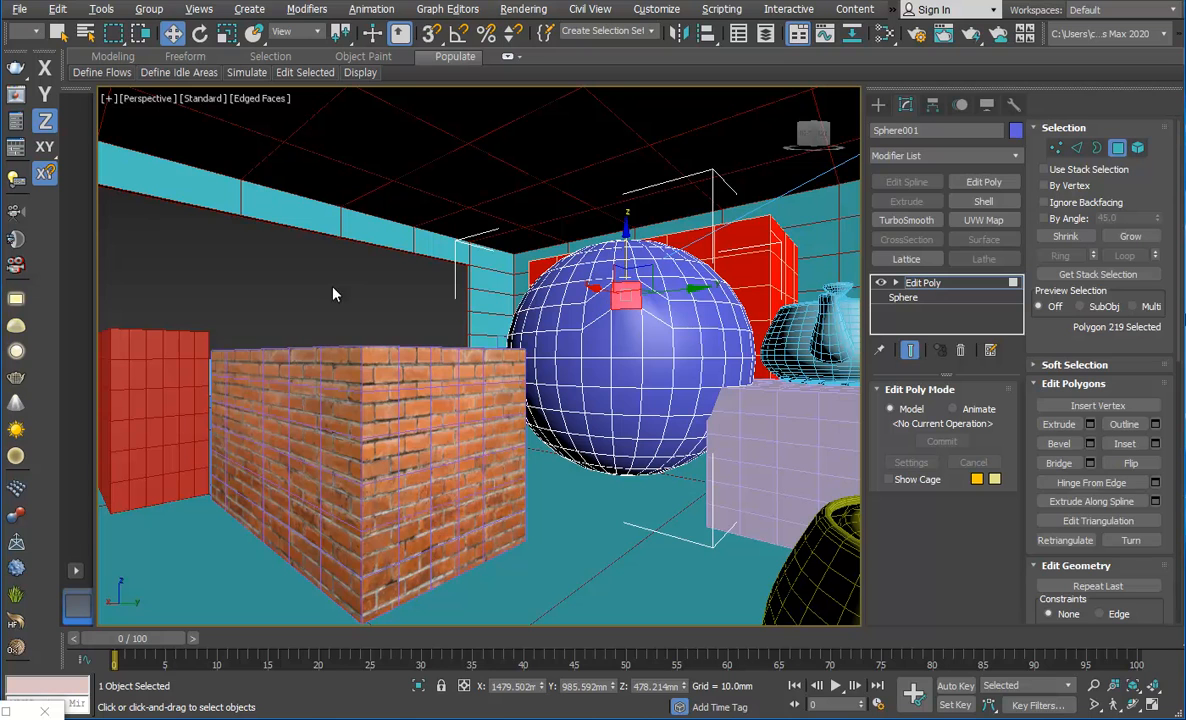
{"action": "left_click", "coordinate": [922, 283]}
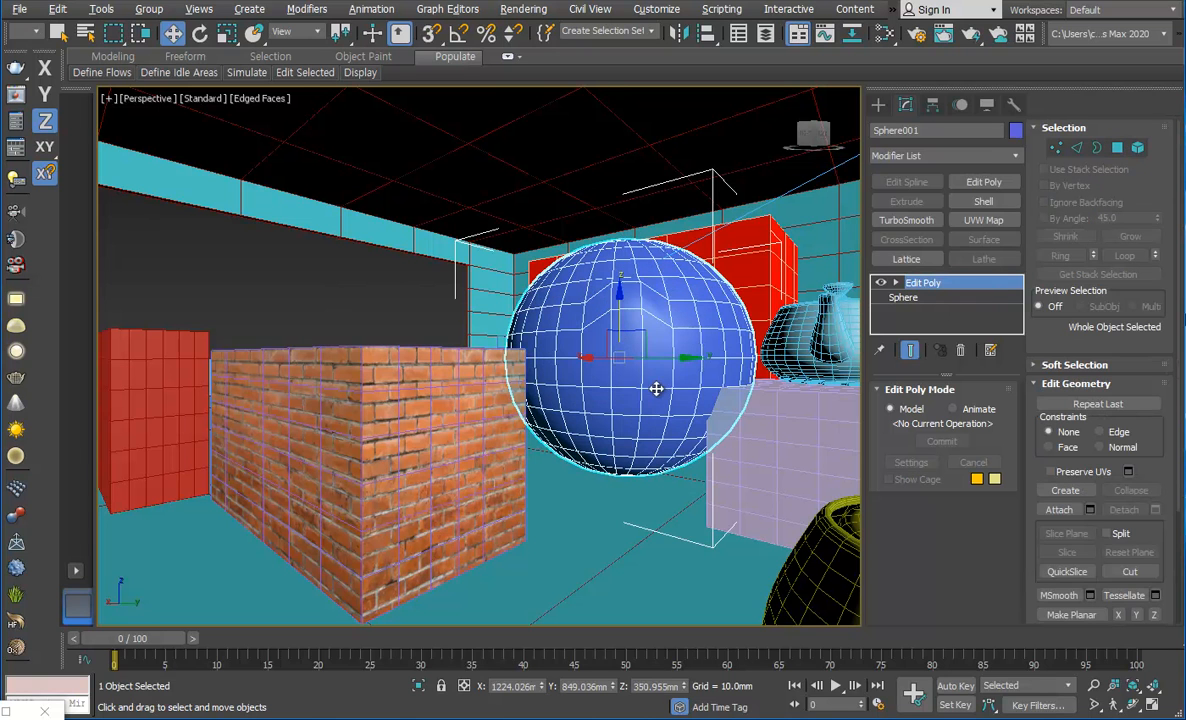
Step: Assign the 벽돌 material to the edited sphere and deselect it
{"action": "left_click", "coordinate": [391, 300]}
{"action": "left_click", "coordinate": [590, 317]}
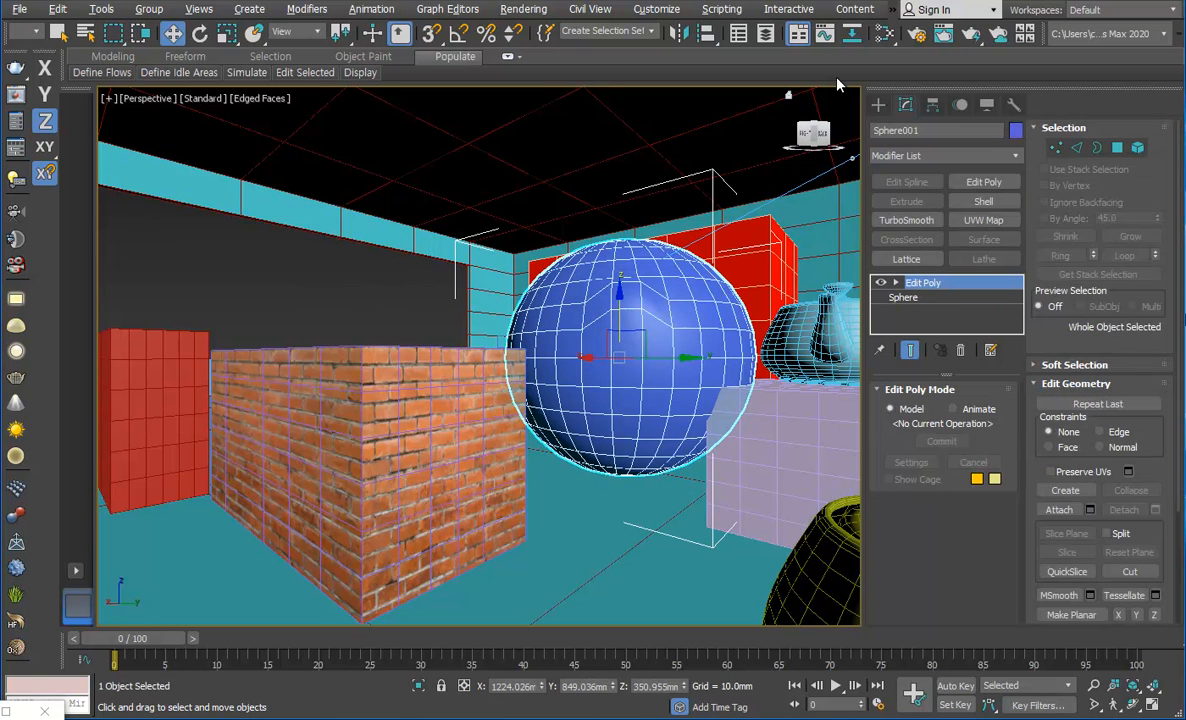
{"action": "left_click", "coordinate": [886, 34]}
{"action": "left_click_drag", "start_coordinate": [505, 84], "coordinate": [1185, 178]}
{"action": "left_click_drag", "start_coordinate": [1057, 171], "coordinate": [933, 192]}
{"action": "left_click", "coordinate": [760, 222]}
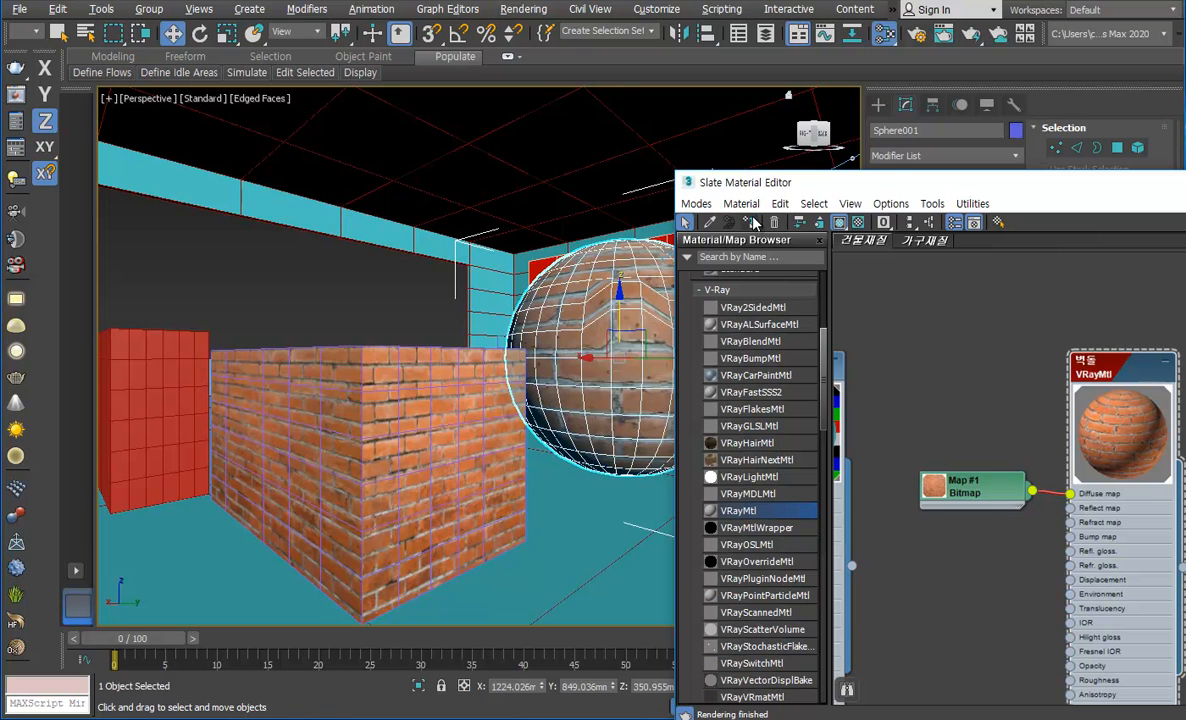
{"action": "left_click", "coordinate": [320, 266]}
Step: Minimize the Slate Material Editor and delete the brick-textured sphere
{"action": "left_click_drag", "start_coordinate": [1000, 185], "coordinate": [430, 114]}
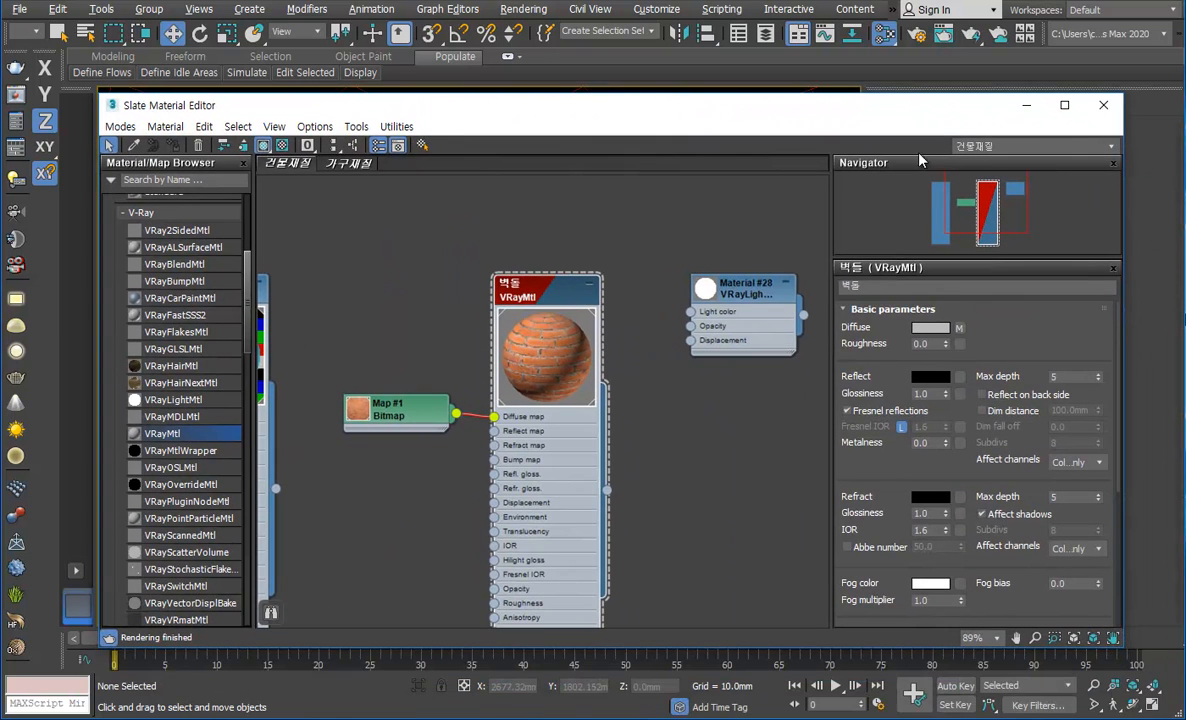
{"action": "left_click", "coordinate": [1026, 105]}
{"action": "left_click", "coordinate": [746, 341]}
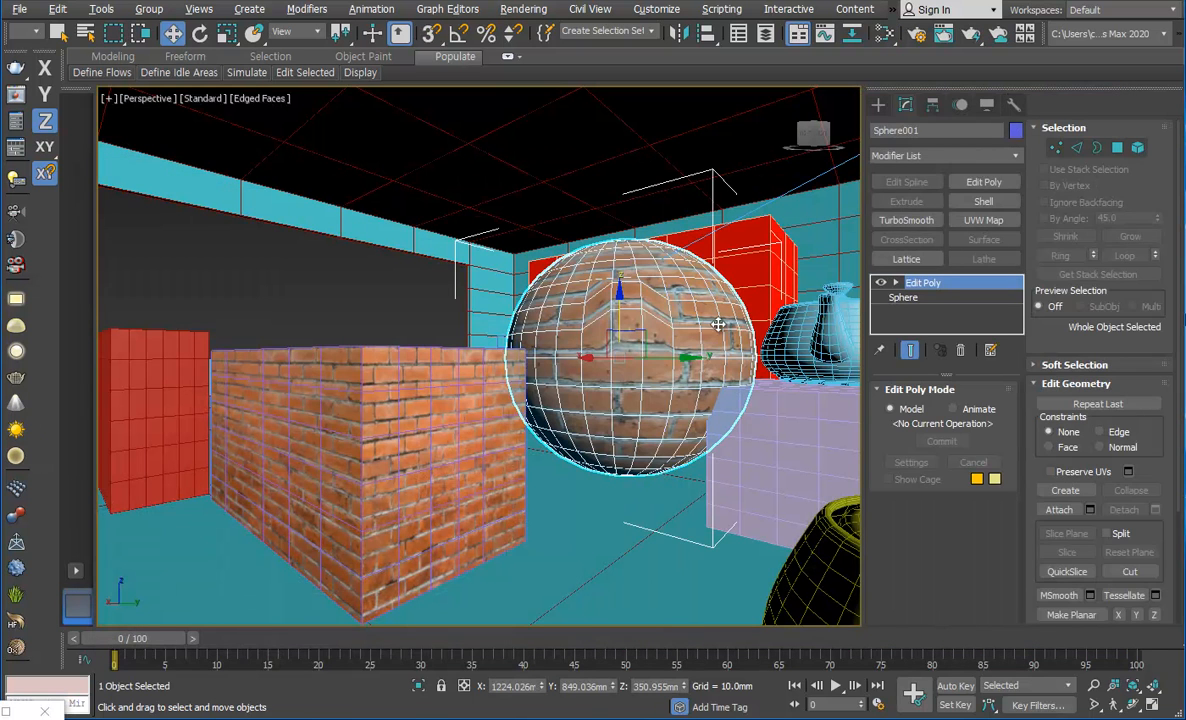
{"action": "key", "text": "Delete"}
Step: Add a UVW Map modifier with Box mapping to the brick box, sized about 261 mm long, 389 mm wide and 310 mm high
{"action": "left_click", "coordinate": [345, 452]}
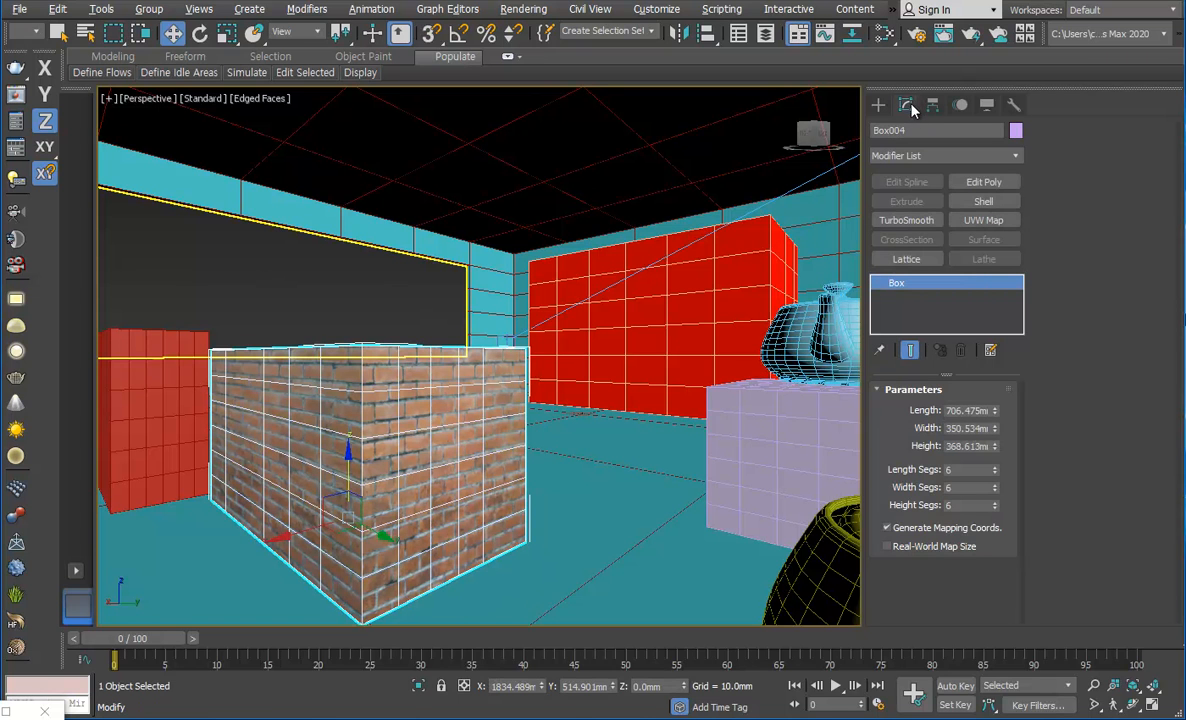
{"action": "left_click", "coordinate": [978, 221]}
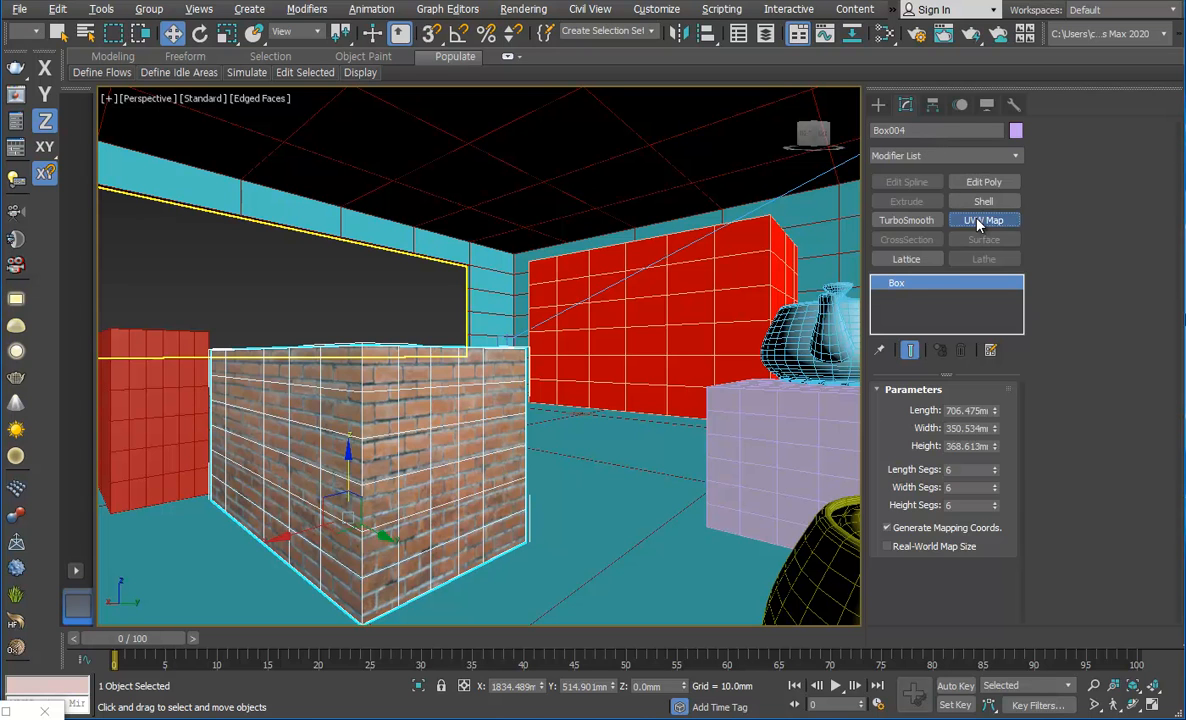
{"action": "left_click", "coordinate": [910, 486]}
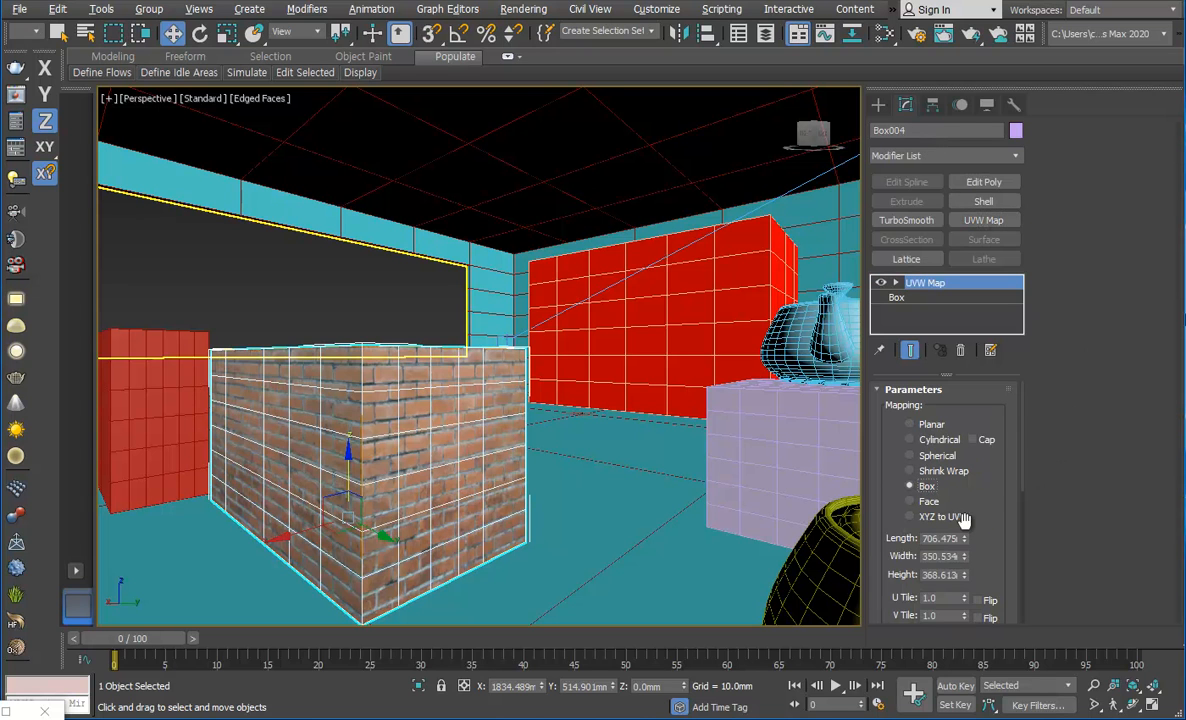
{"action": "left_click_drag", "start_coordinate": [966, 540], "coordinate": [966, 582]}
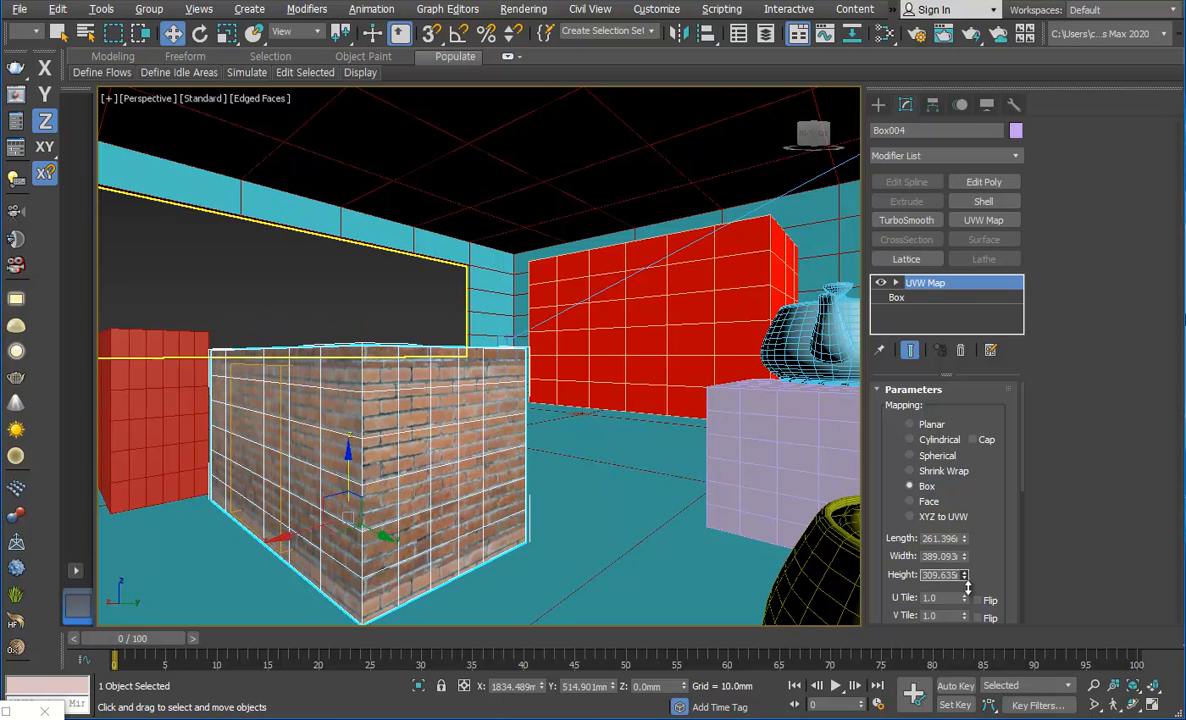
{"action": "left_click", "coordinate": [310, 284]}
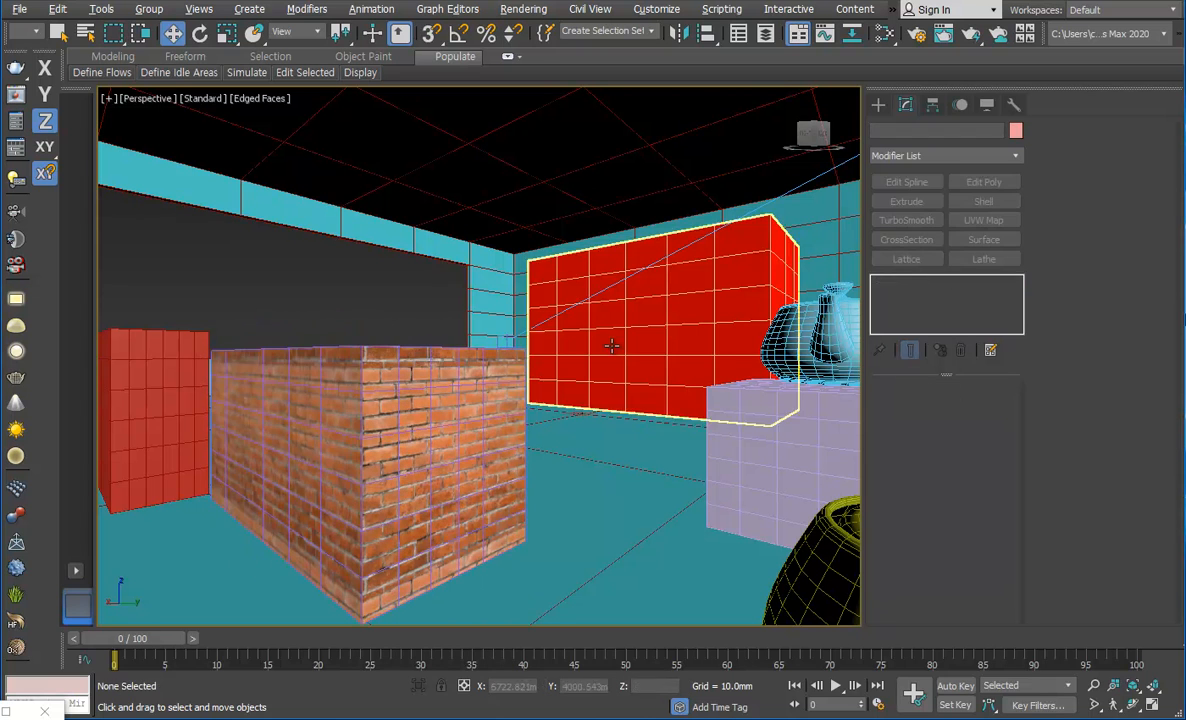